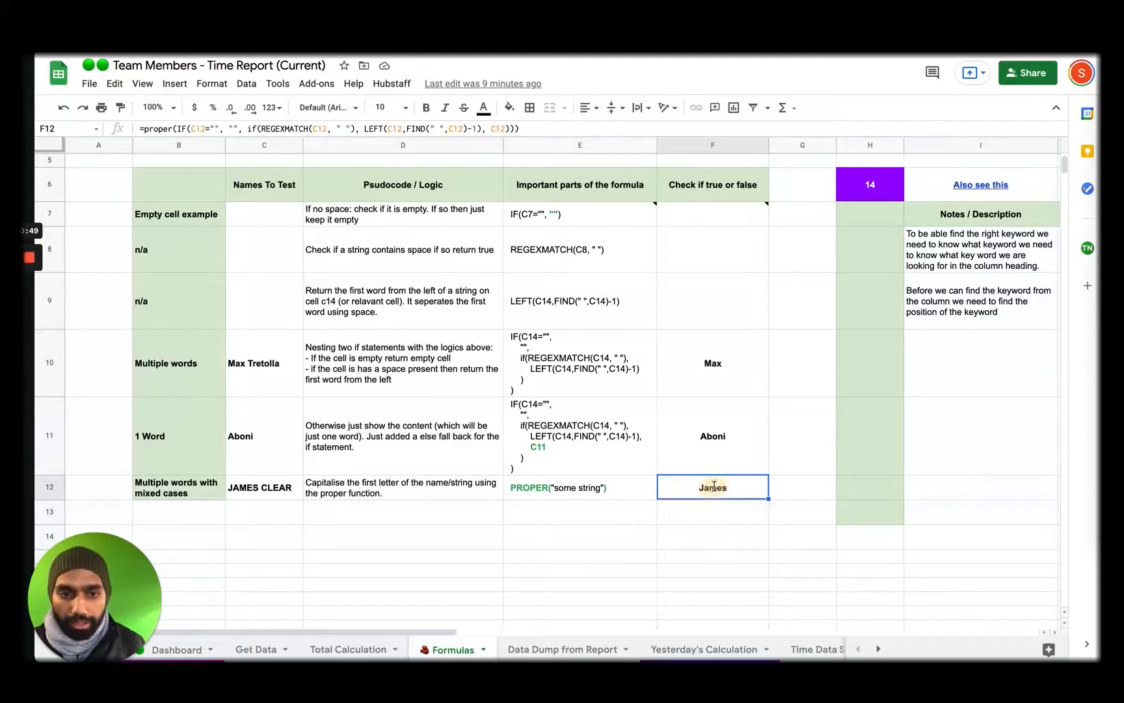
# Step: Examine the name-test table's pseudocode, its partial formulas in E7 to E11, and the complete first-name formula in F12
pyautogui.doubleClick(714, 490)
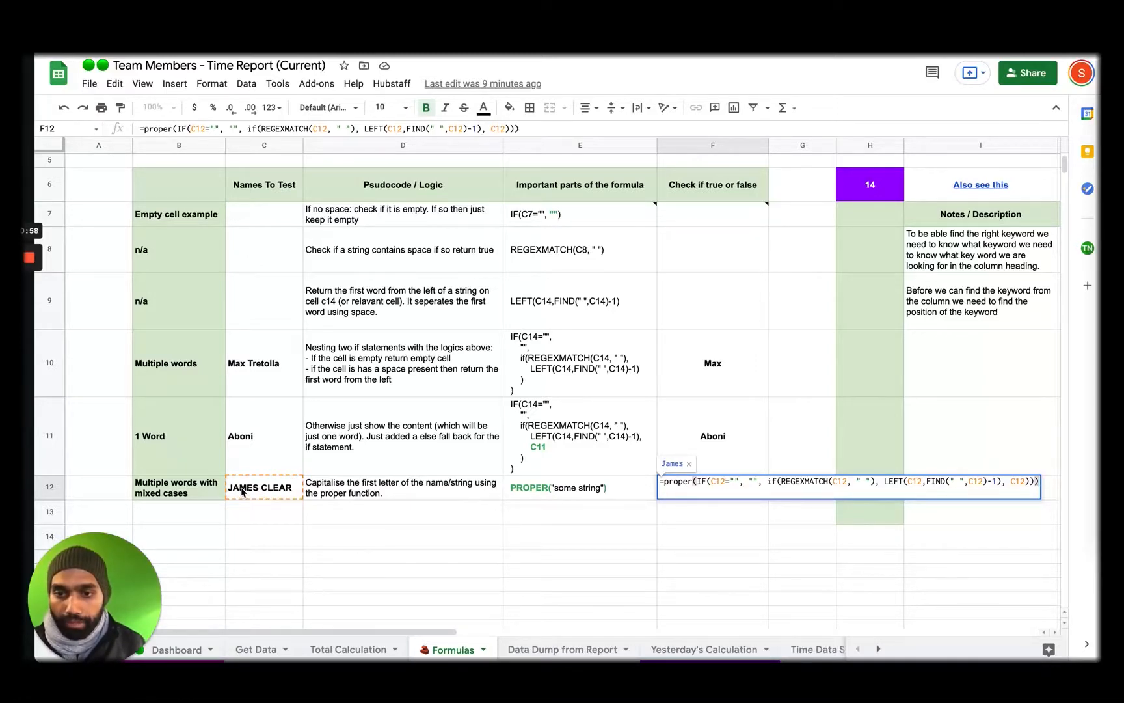
pyautogui.click(619, 525)
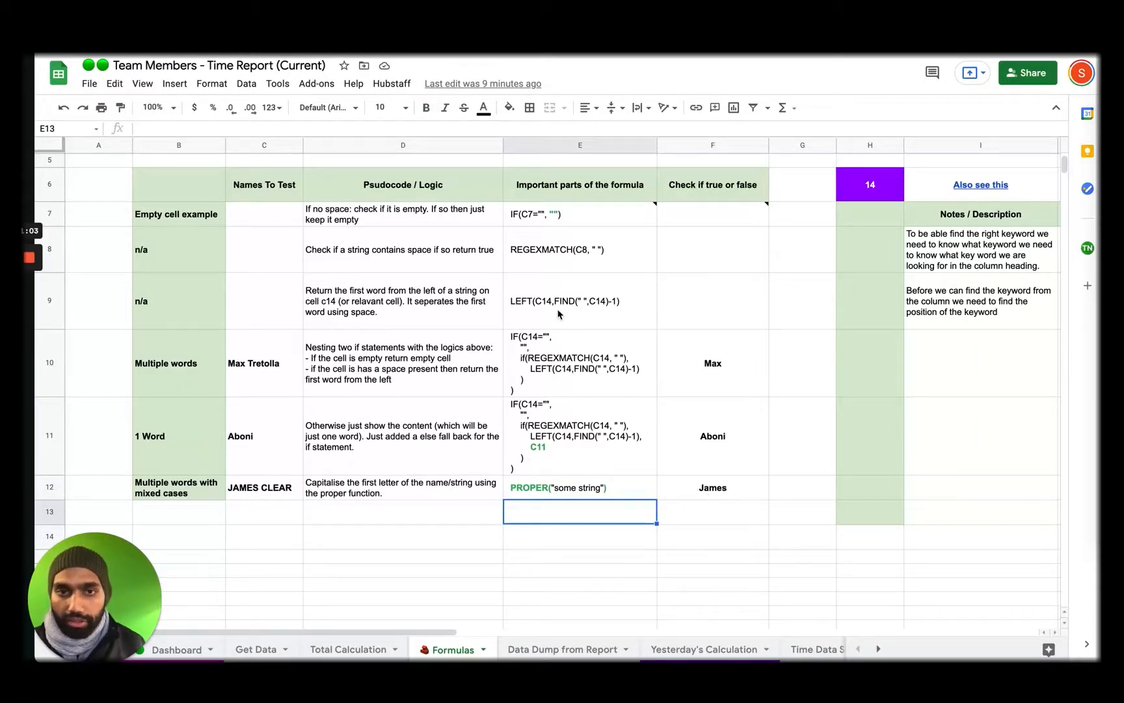
pyautogui.moveTo(570, 220)
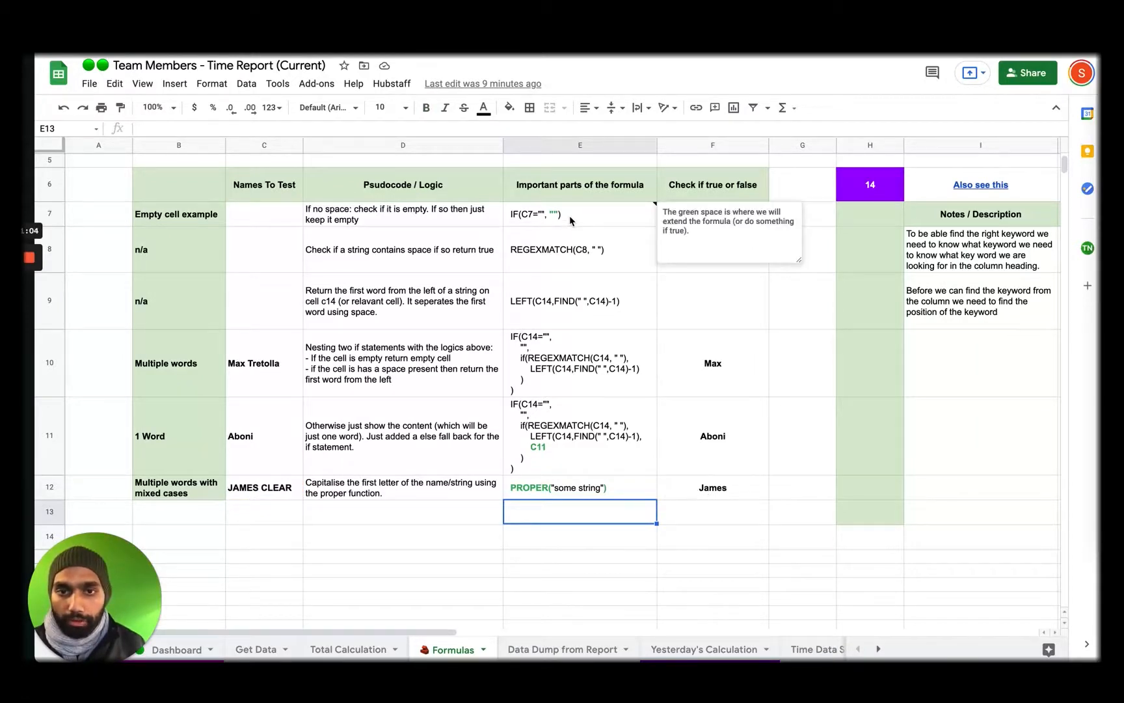
pyautogui.click(257, 144)
pyautogui.click(390, 145)
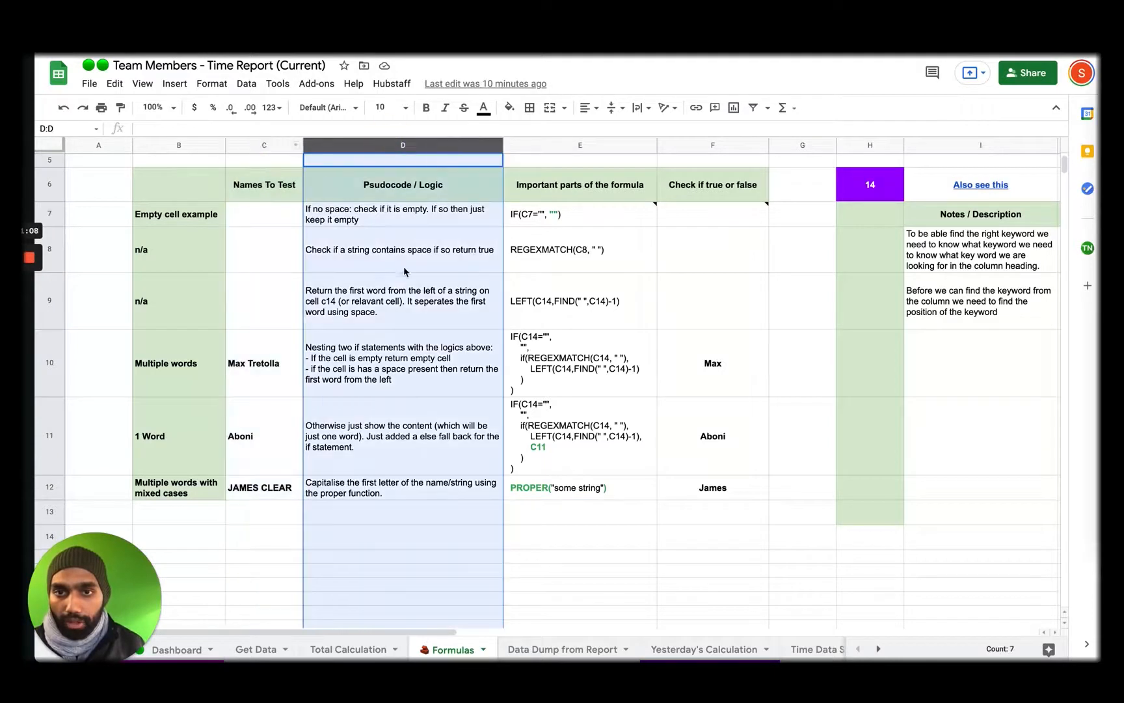
pyautogui.click(559, 217)
pyautogui.click(560, 251)
pyautogui.click(559, 301)
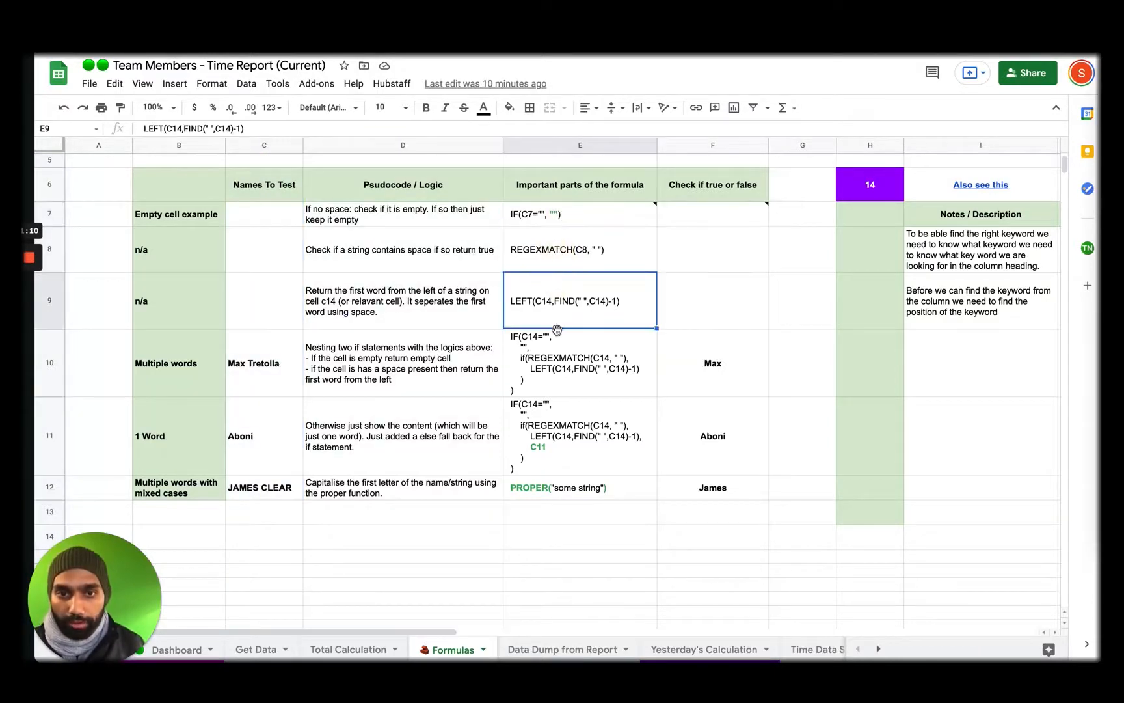
pyautogui.click(557, 340)
pyautogui.click(555, 412)
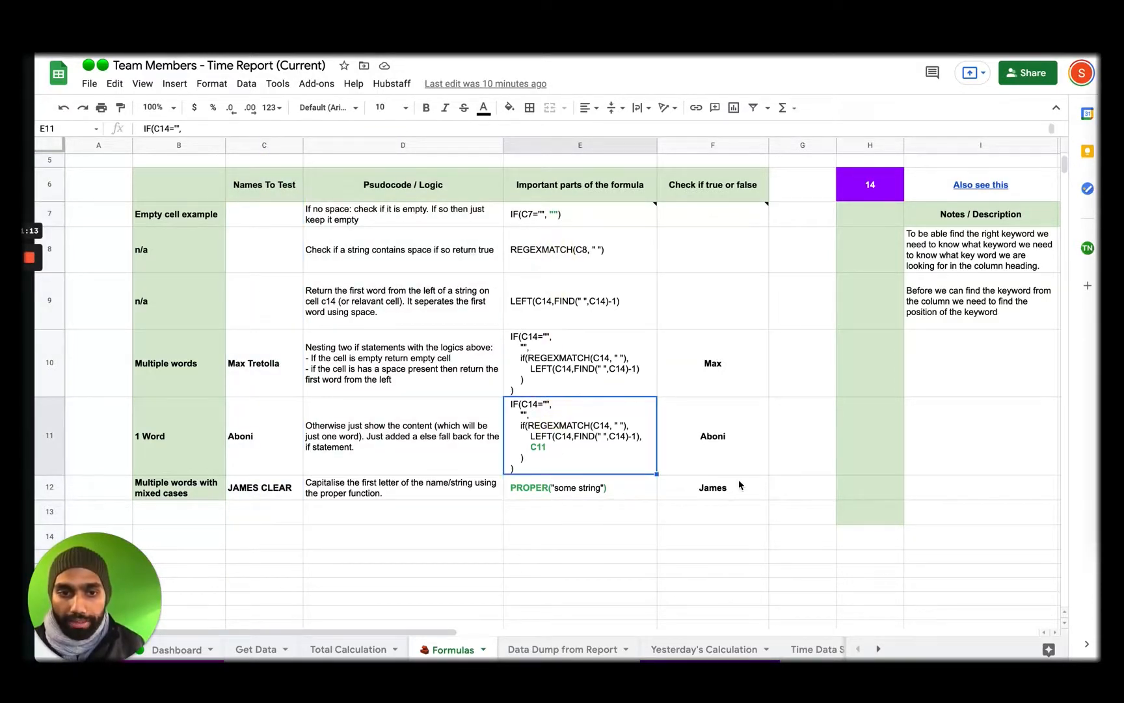
pyautogui.doubleClick(728, 494)
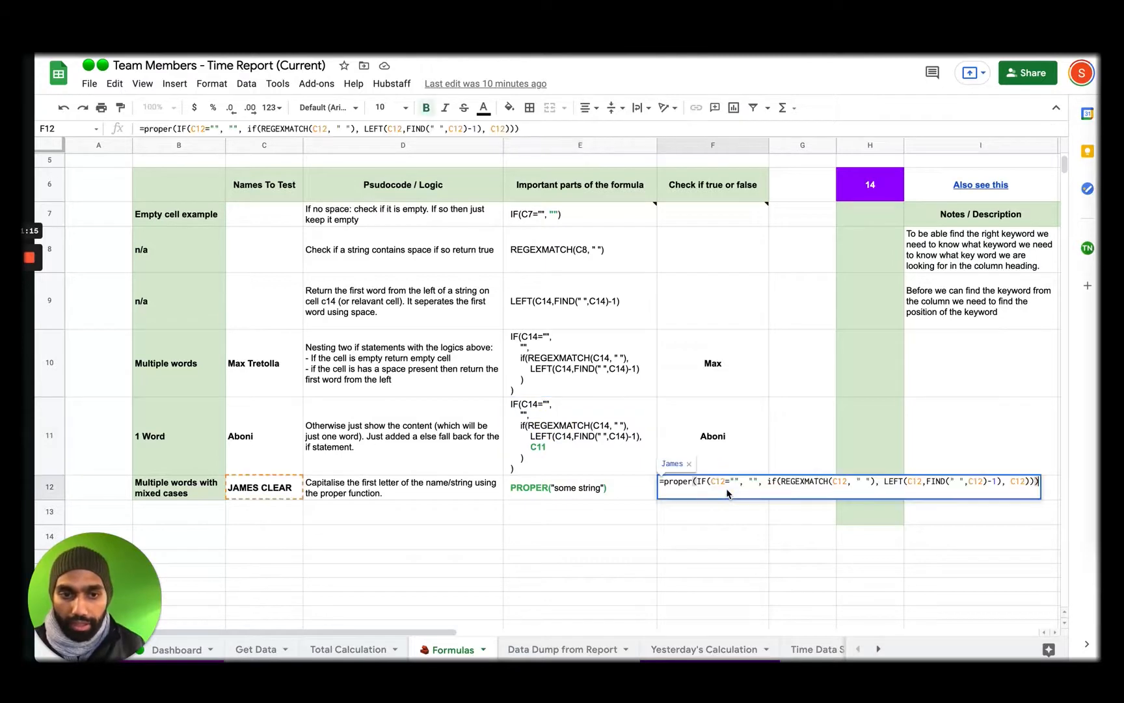
pyautogui.click(709, 533)
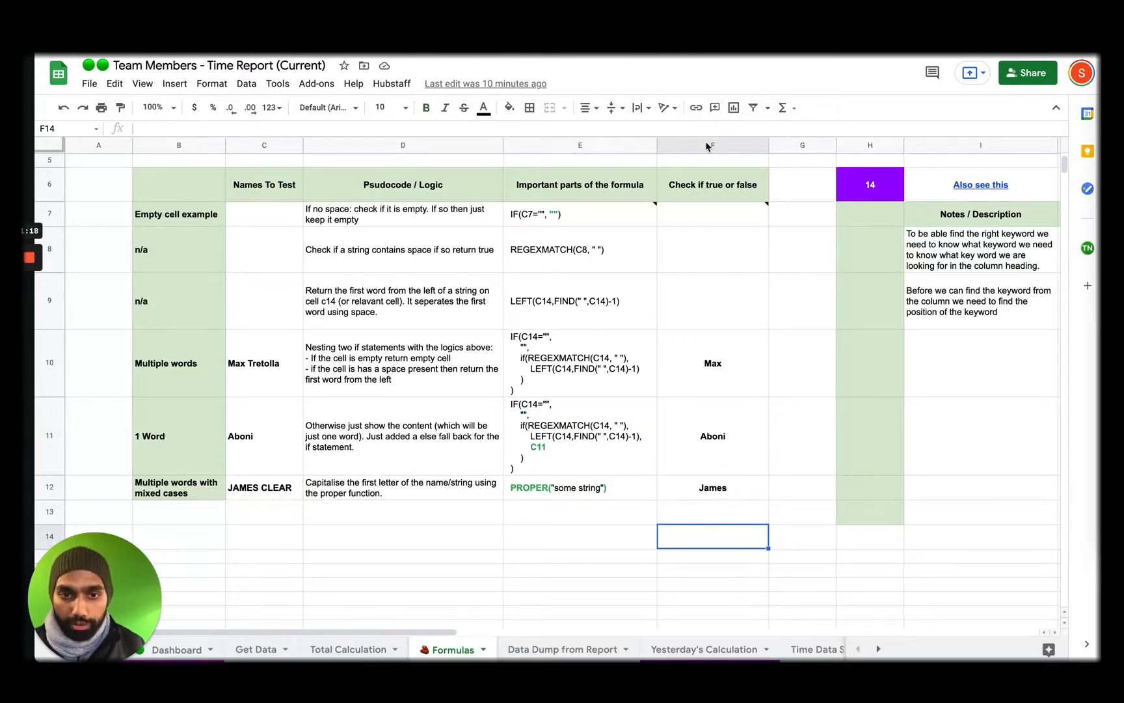
# Step: Try multi-line placeholder text in cell E13 and clear the cell again
pyautogui.doubleClick(552, 510)
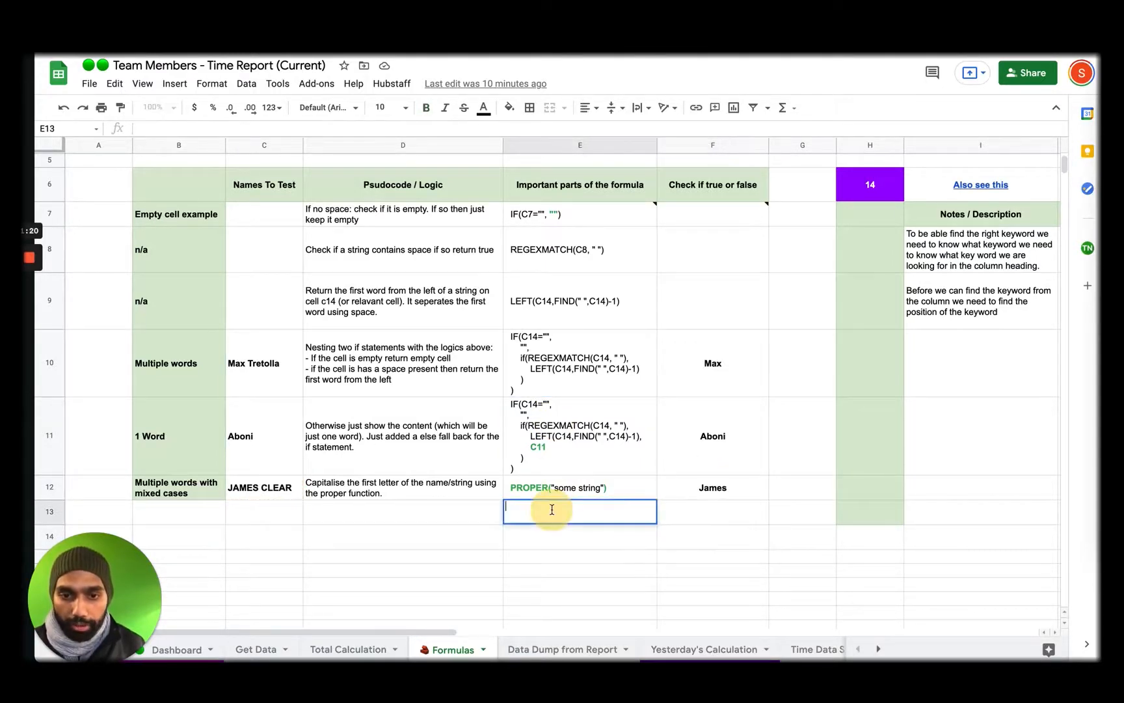
pyautogui.write('a as dfa sfas fas f')
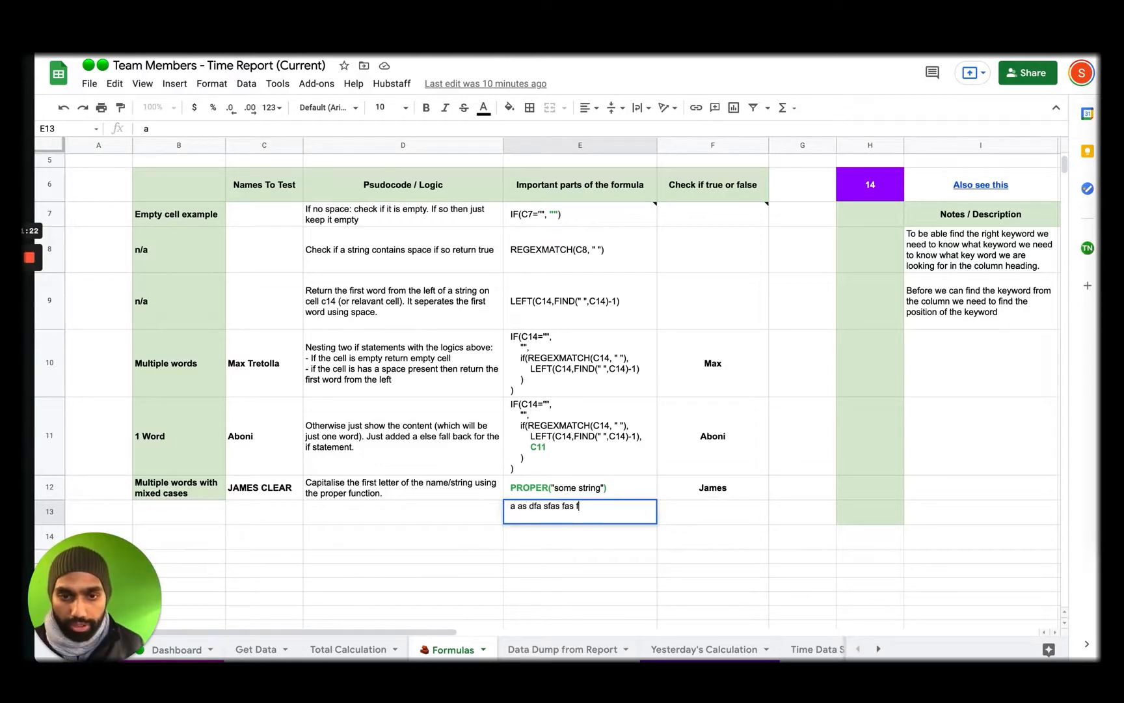
pyautogui.hotkey('alt', 'Return')
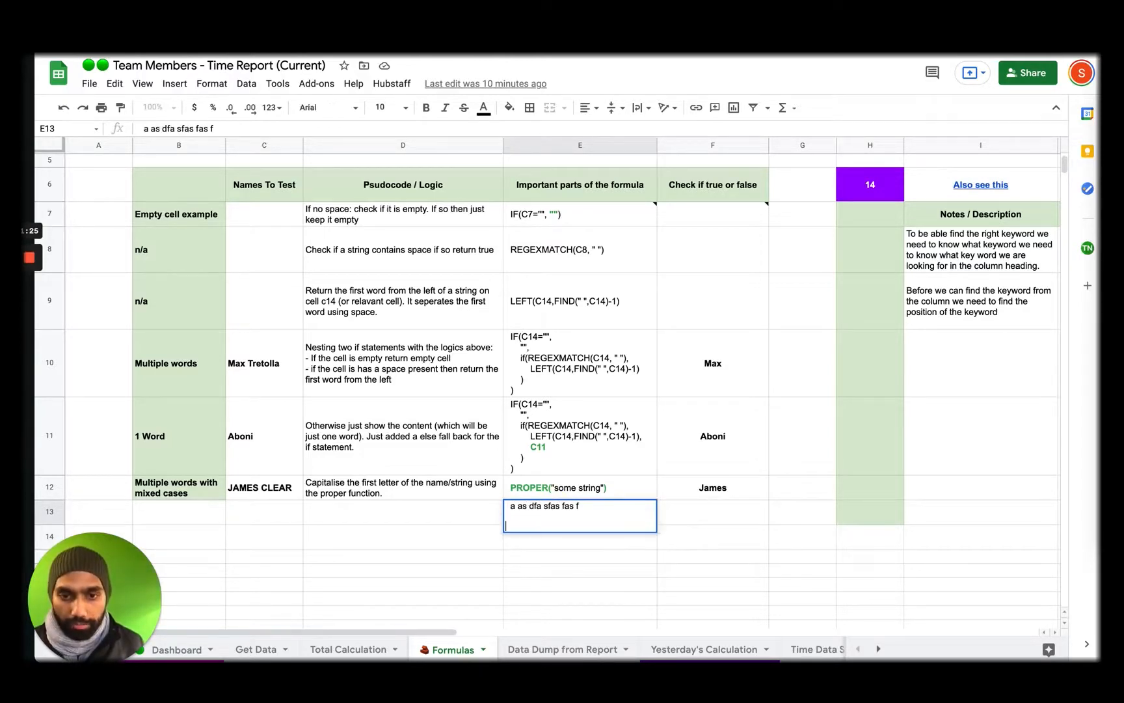
pyautogui.write('sfasfasfs')
pyautogui.hotkey('alt', 'Return')
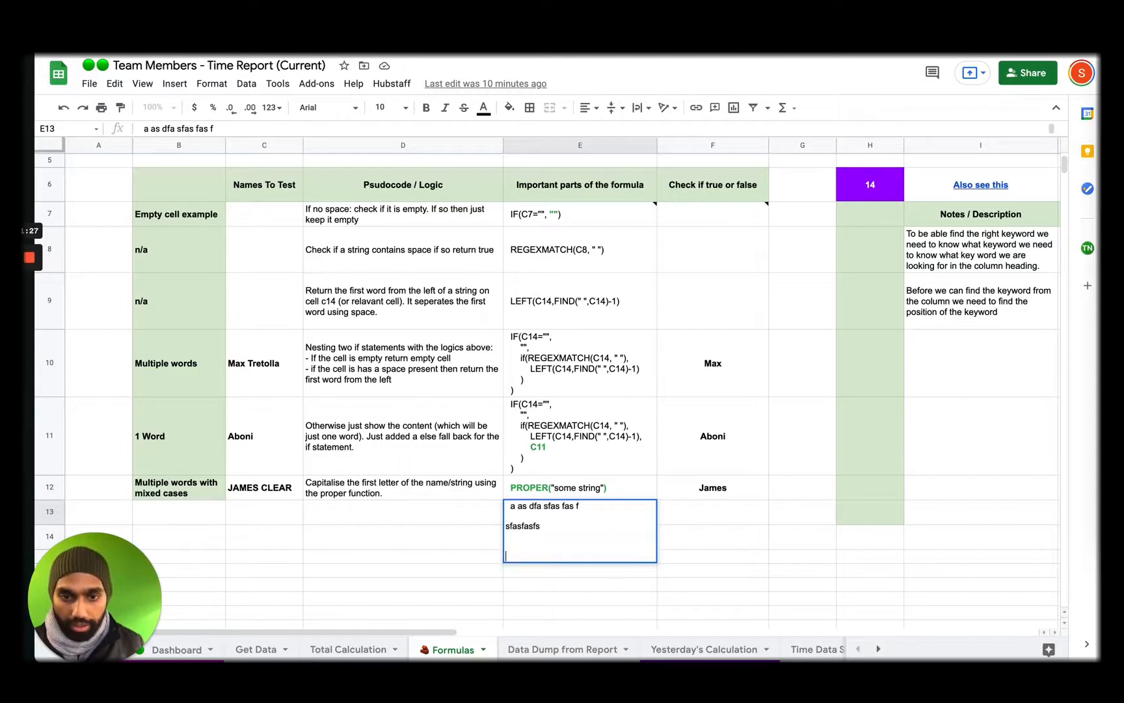
pyautogui.write('asfdasfd')
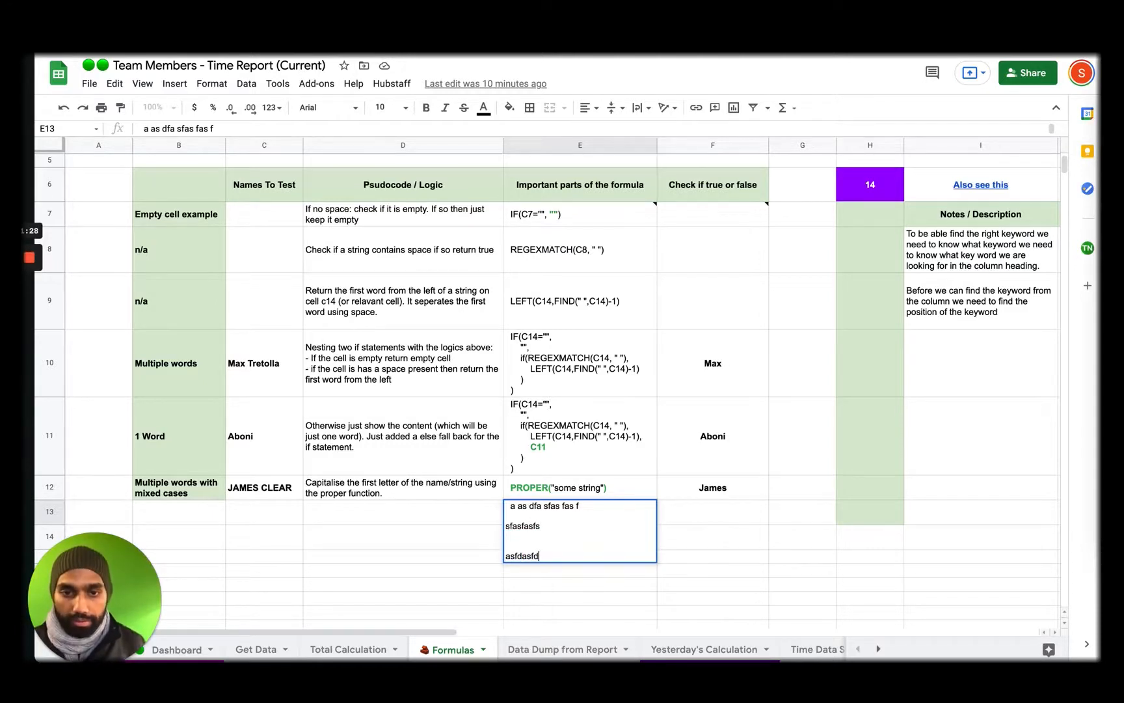
pyautogui.click(558, 612)
pyautogui.click(541, 540)
pyautogui.press('Delete')
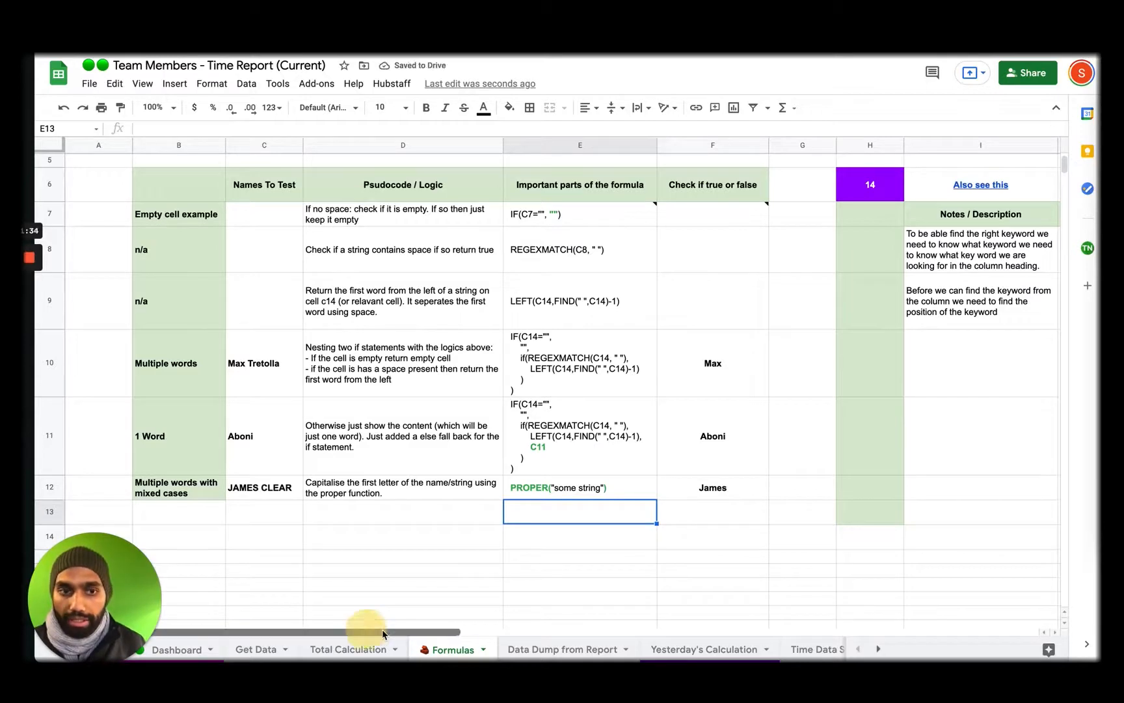
# Step: Review the grand-total notes, pseudocode, formula parts and output in columns I to L
pyautogui.moveTo(363, 633); pyautogui.dragTo(616, 610)
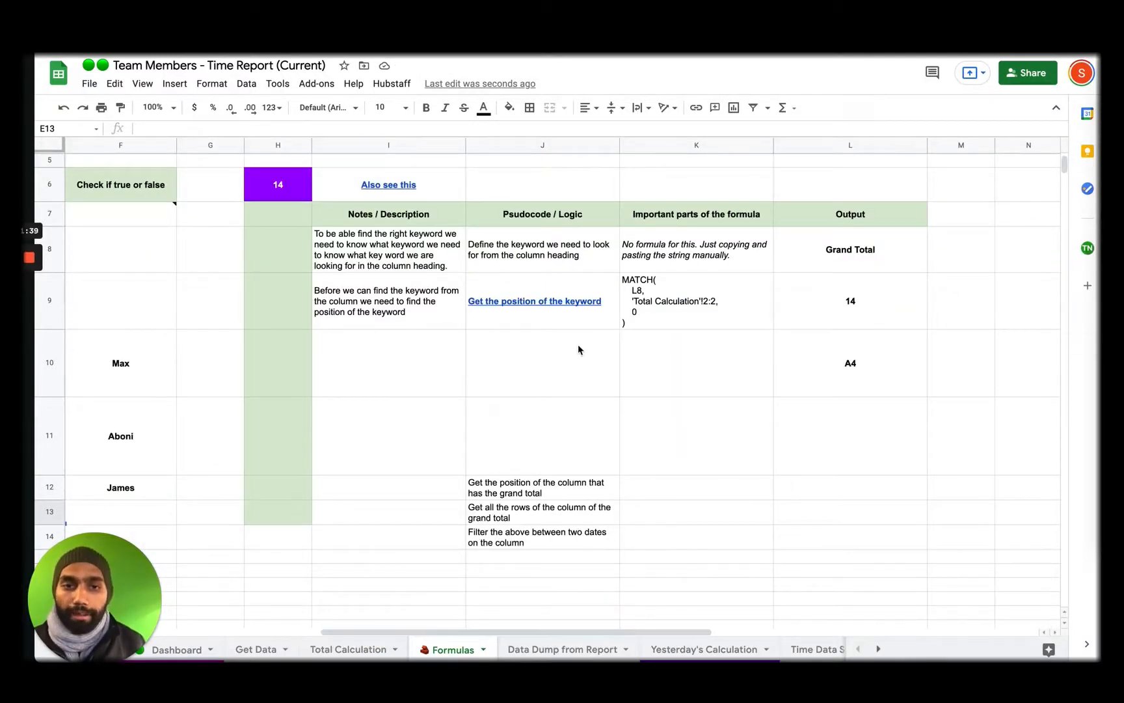
pyautogui.scroll(-2, 414, 393)
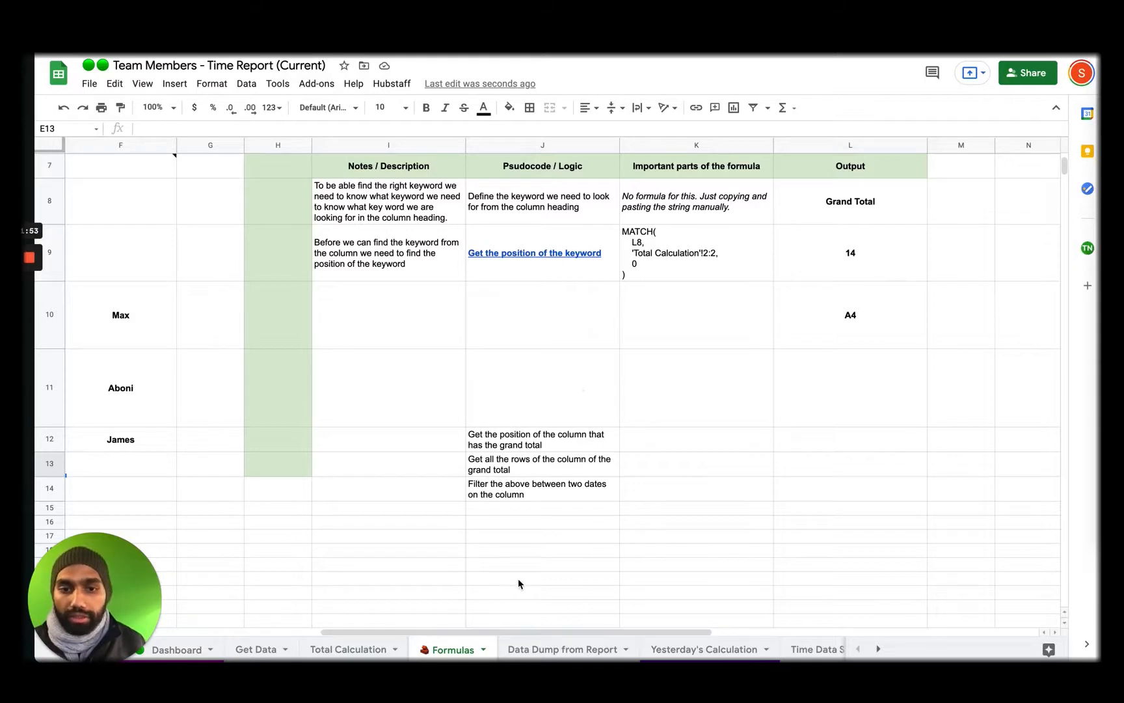
pyautogui.scroll(-3, 518, 584)
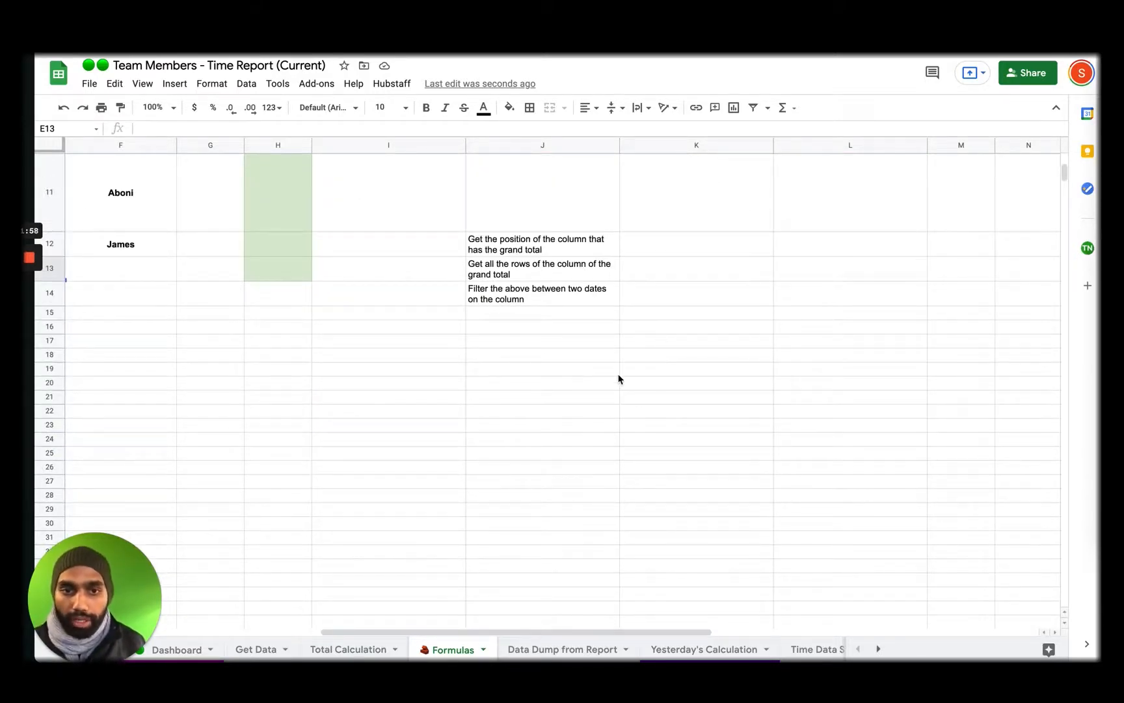
pyautogui.scroll(1, 606, 381)
pyautogui.scroll(-5, 686, 339)
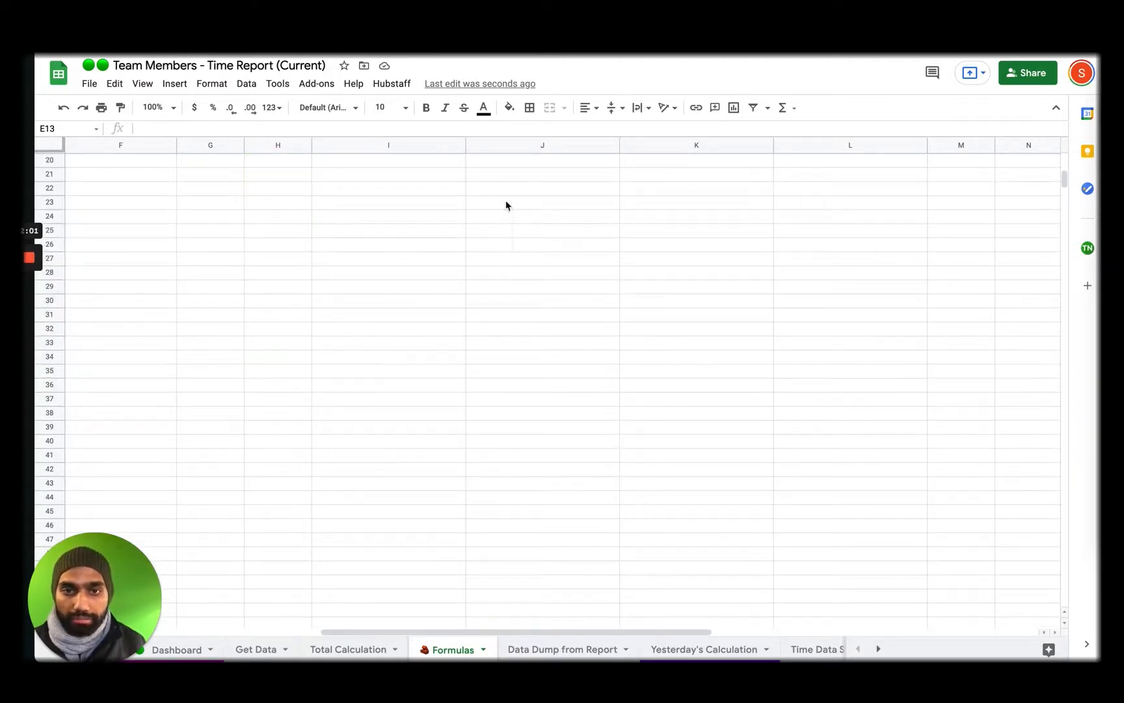
# Step: Start a formula with the ADDRESS function in the empty cell I21
pyautogui.click(357, 179)
pyautogui.press('Return')
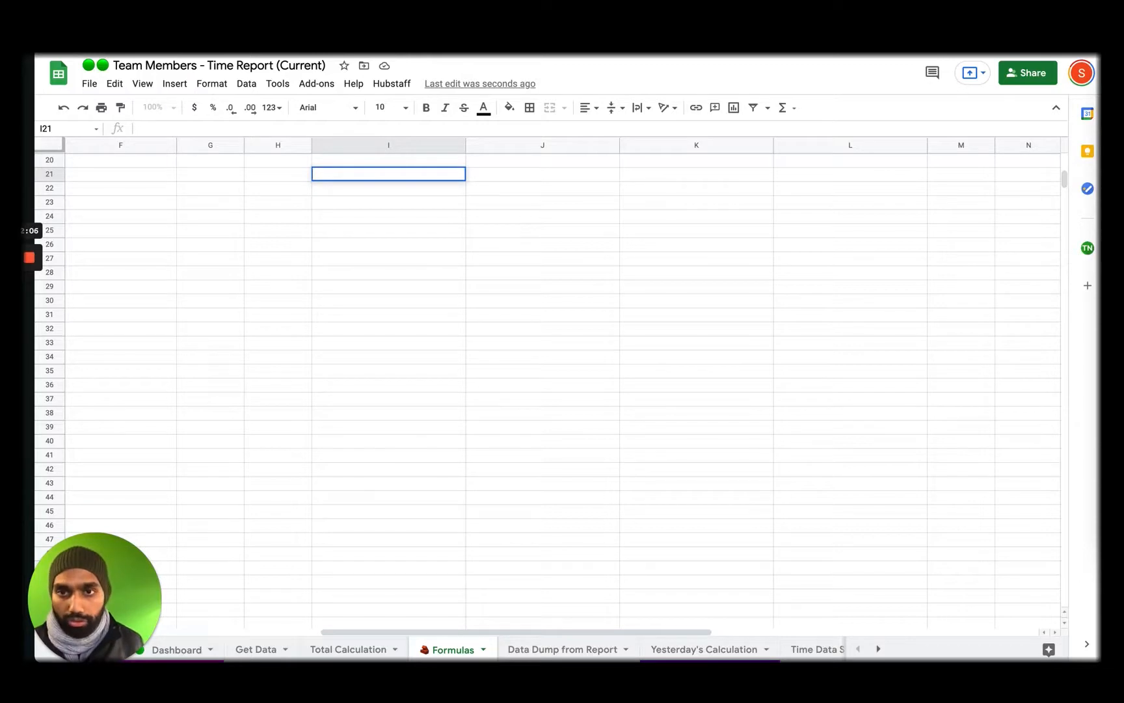
pyautogui.press('Escape')
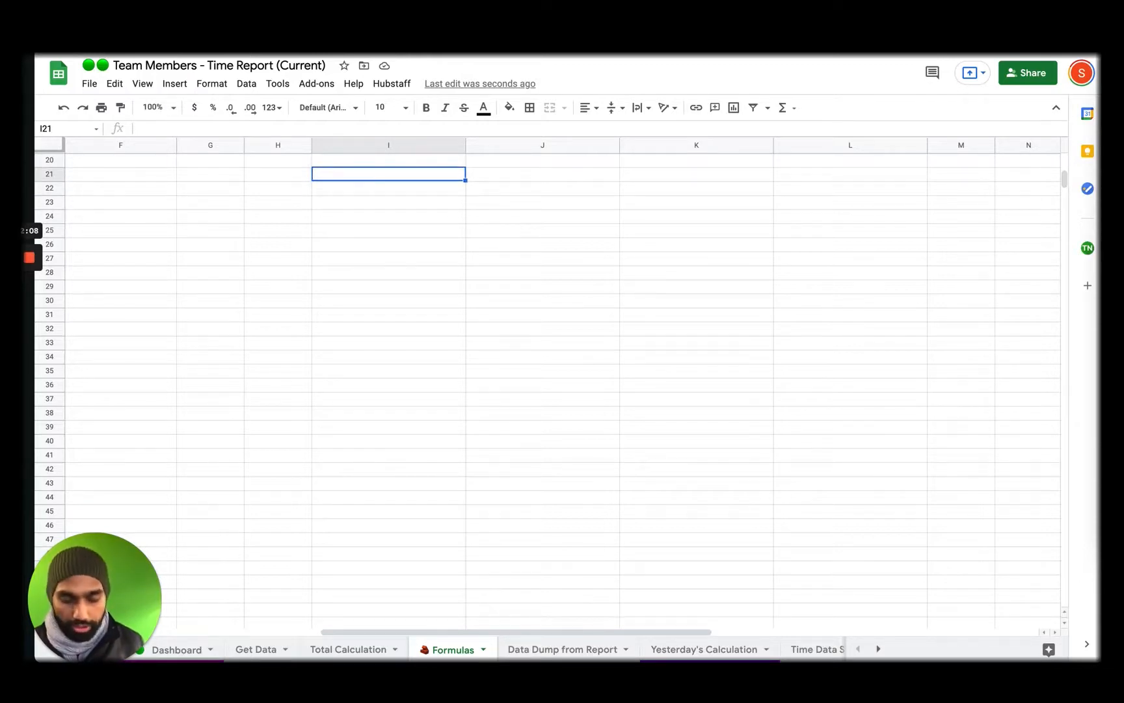
pyautogui.scroll(5, 456, 260)
pyautogui.scroll(-5, 404, 316)
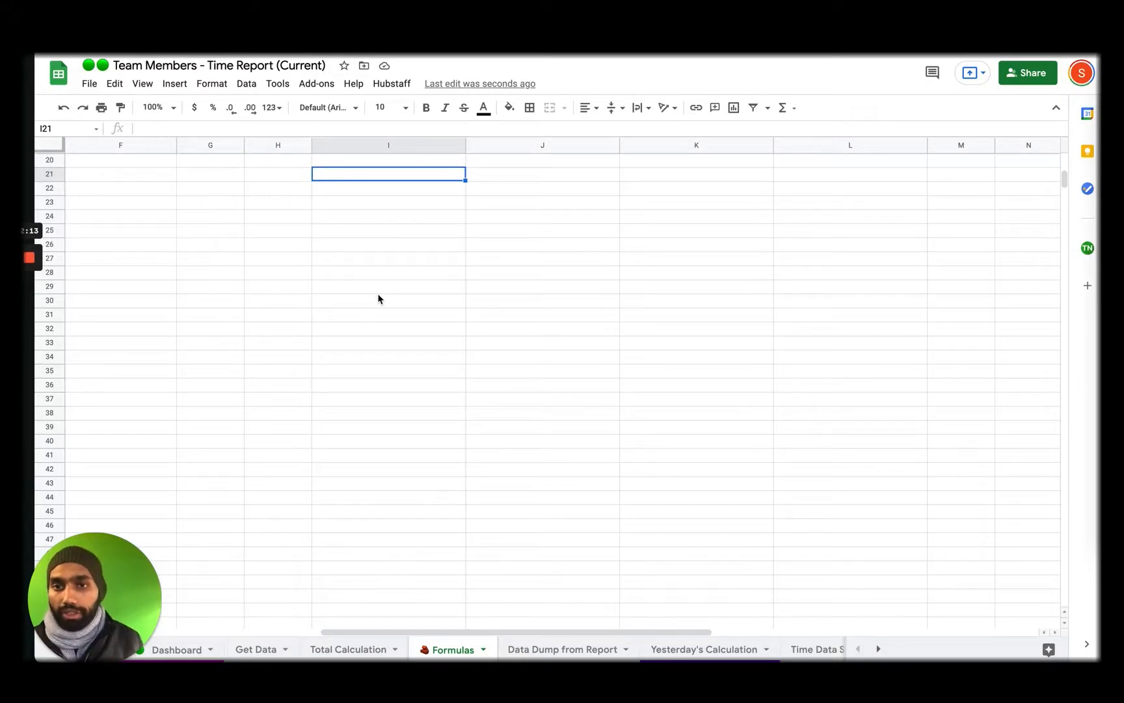
pyautogui.write('=')
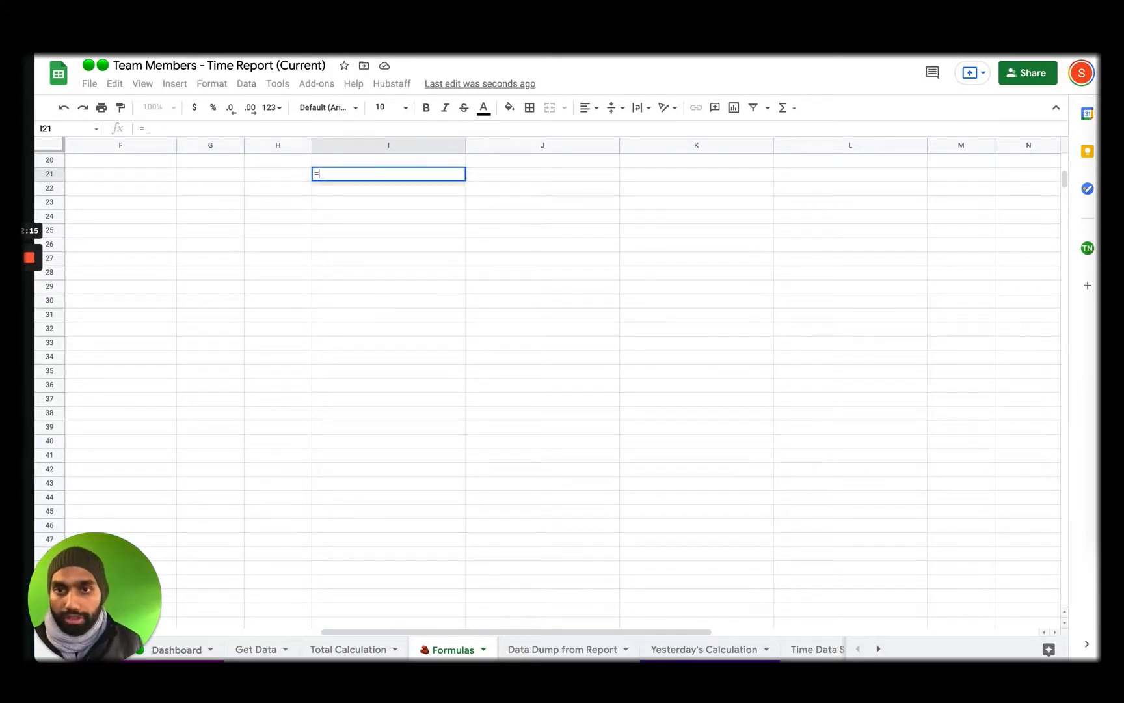
pyautogui.write('add')
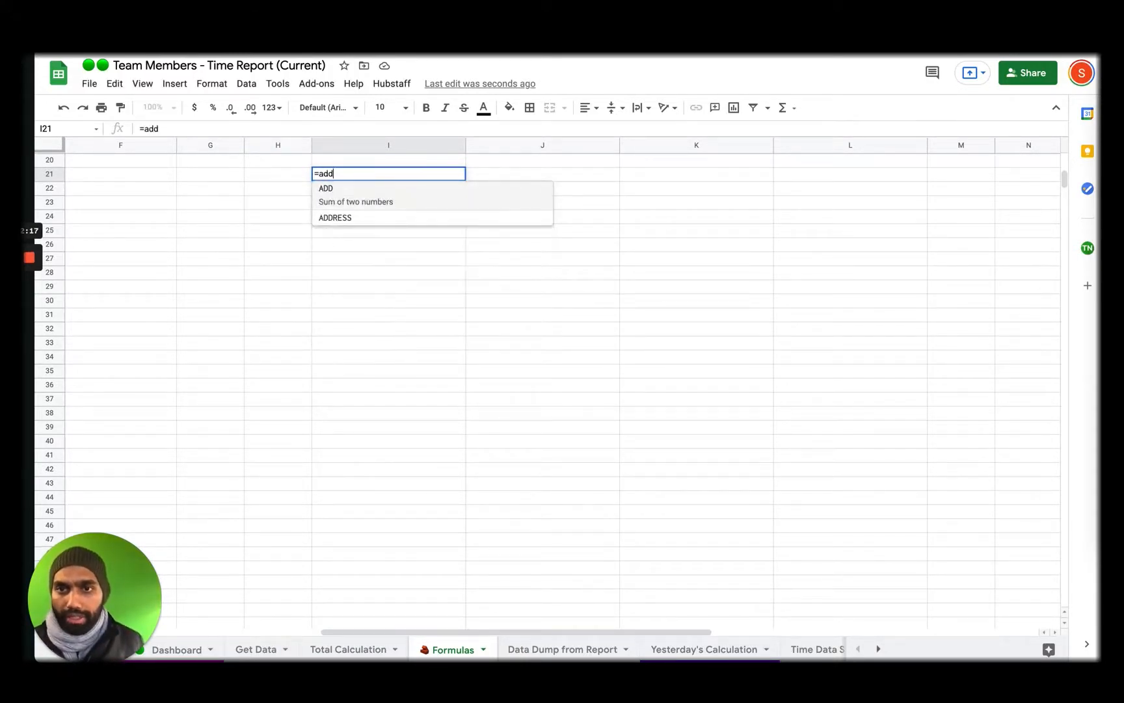
pyautogui.press('Down')
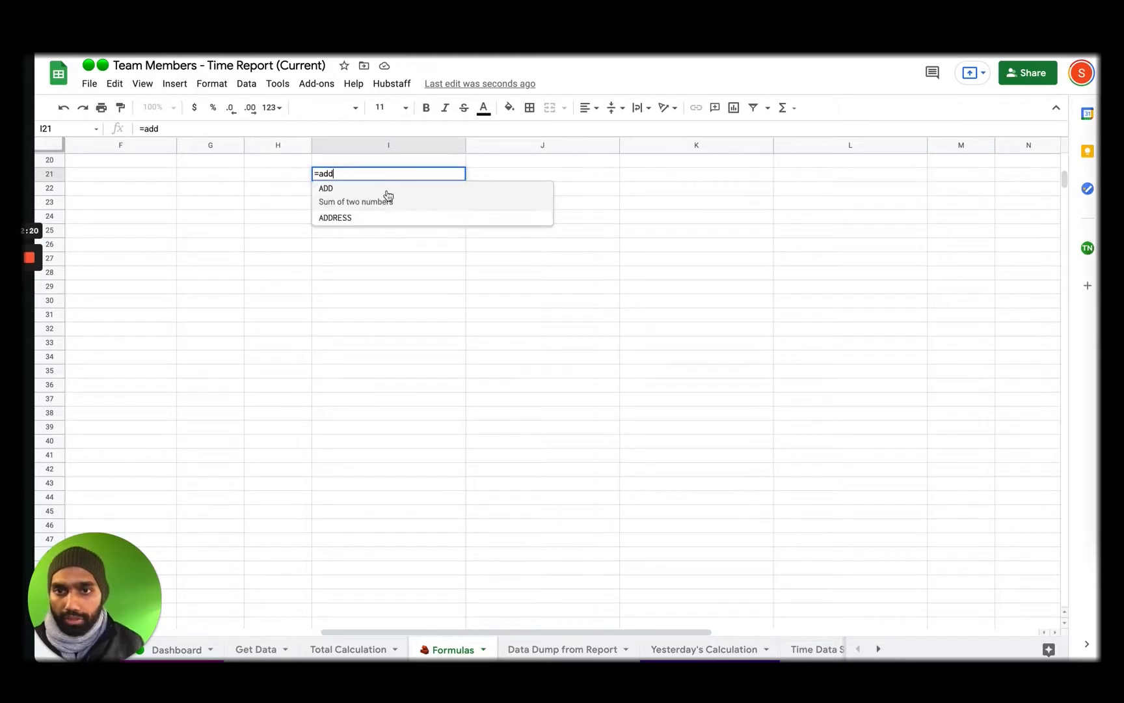
pyautogui.click(359, 212)
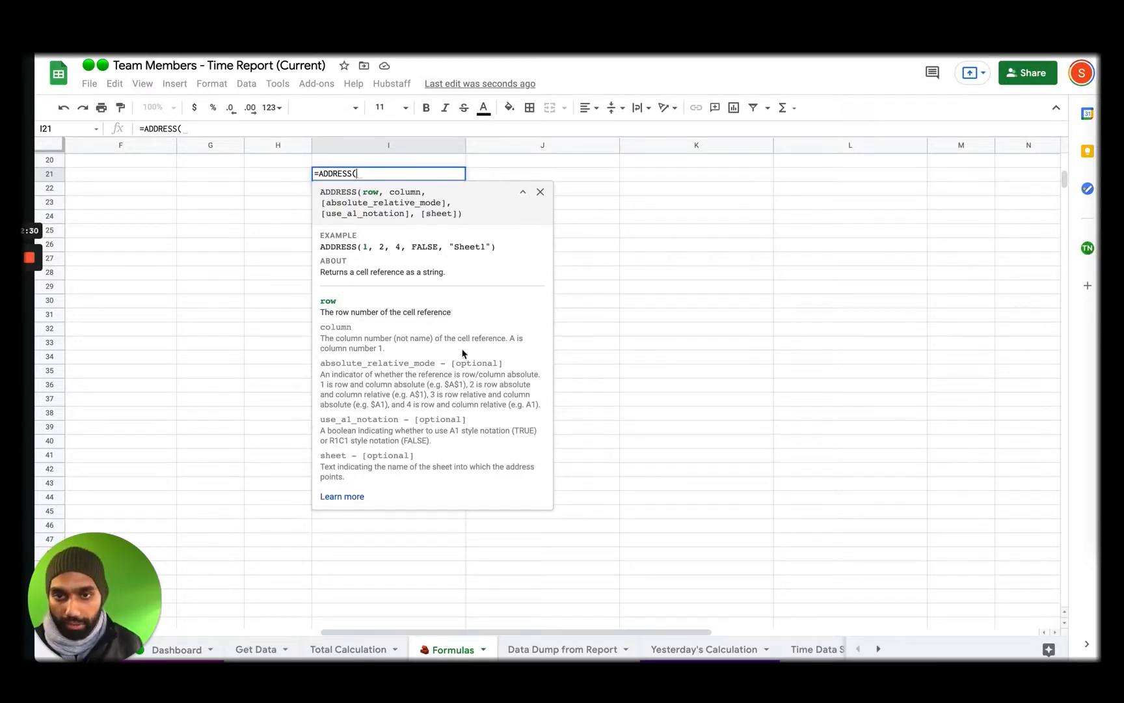
# Step: Open the full ADDRESS help article in a new window, and close the help pane and formula hint in the sheet
pyautogui.click(343, 497)
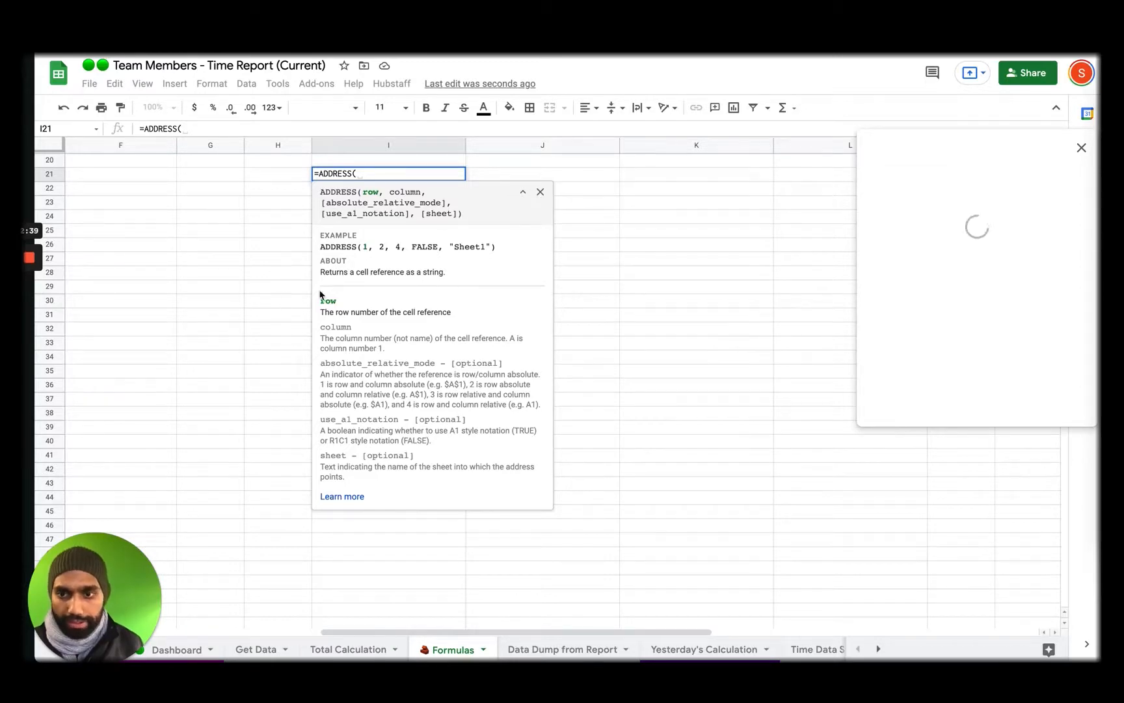
pyautogui.scroll(-10, 975, 559)
pyautogui.scroll(-1, 975, 564)
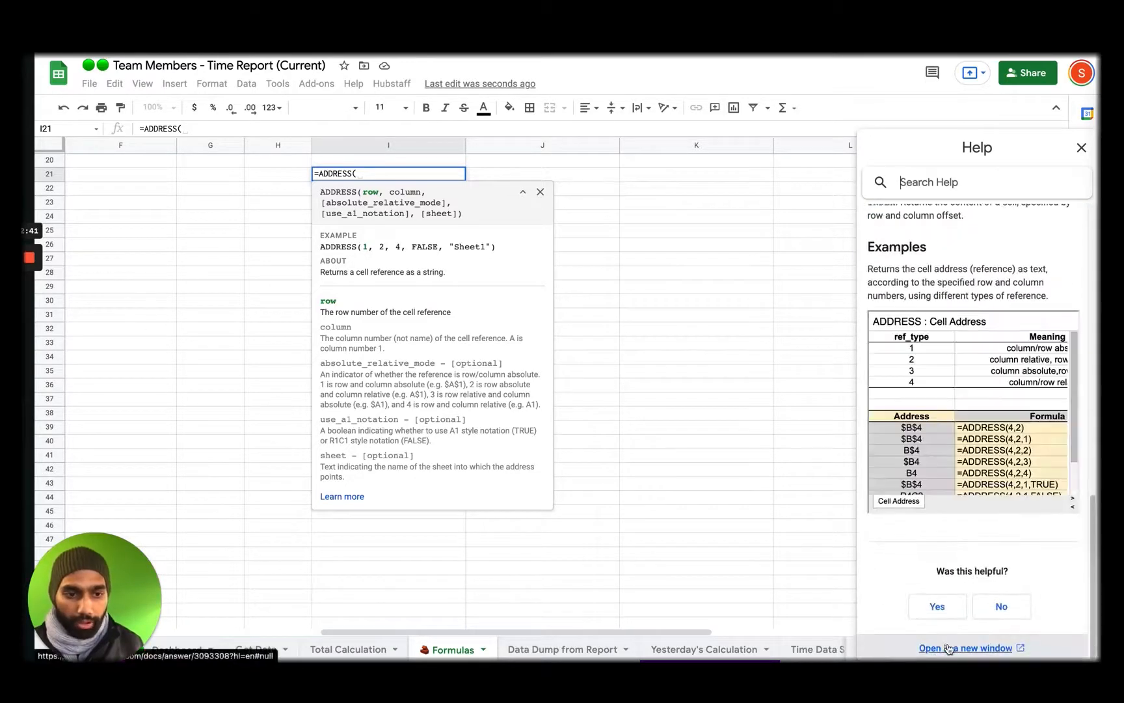
pyautogui.click(950, 648)
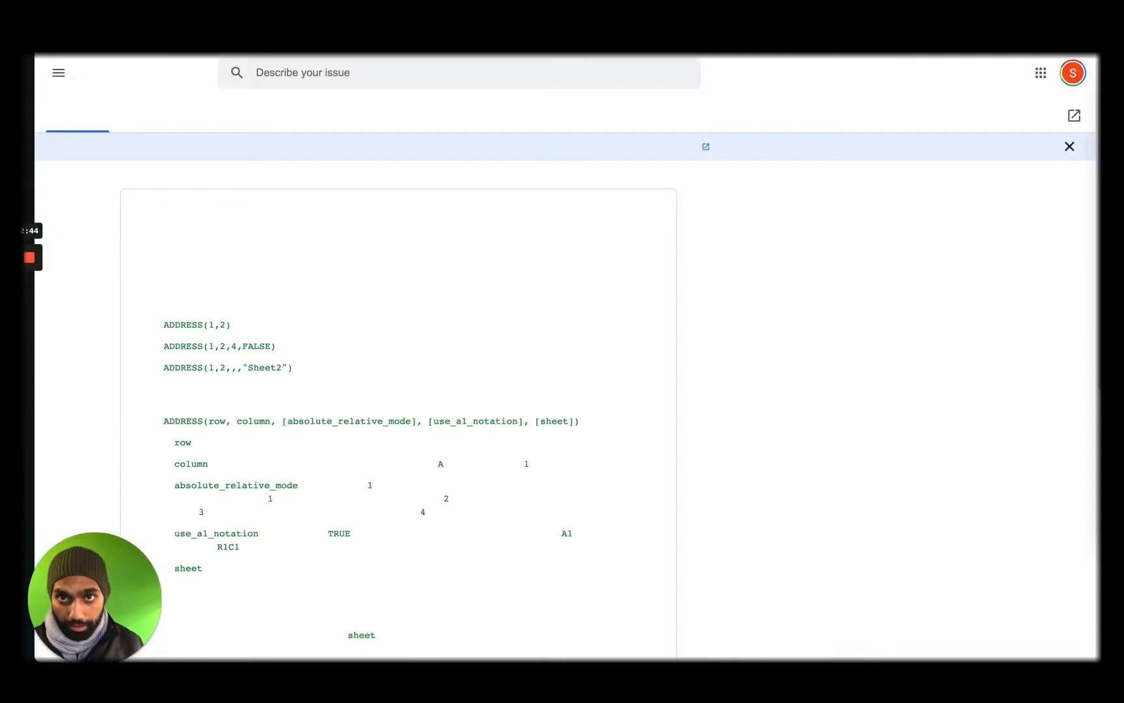
pyautogui.press('super+w')
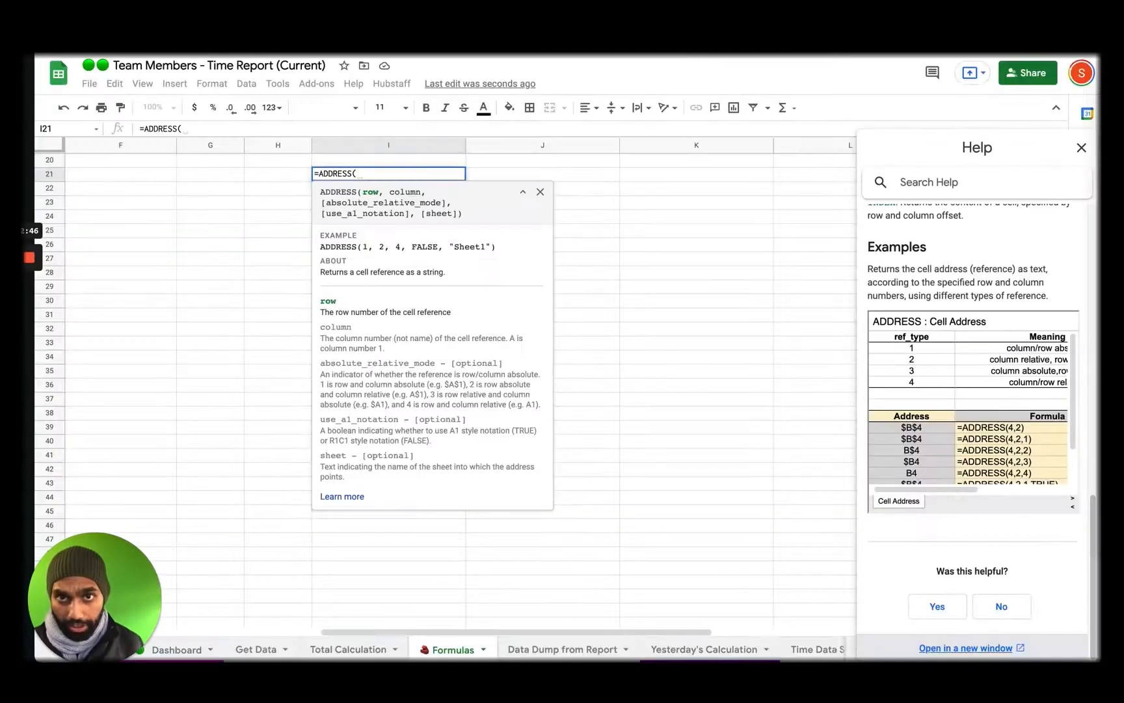
pyautogui.click(1081, 147)
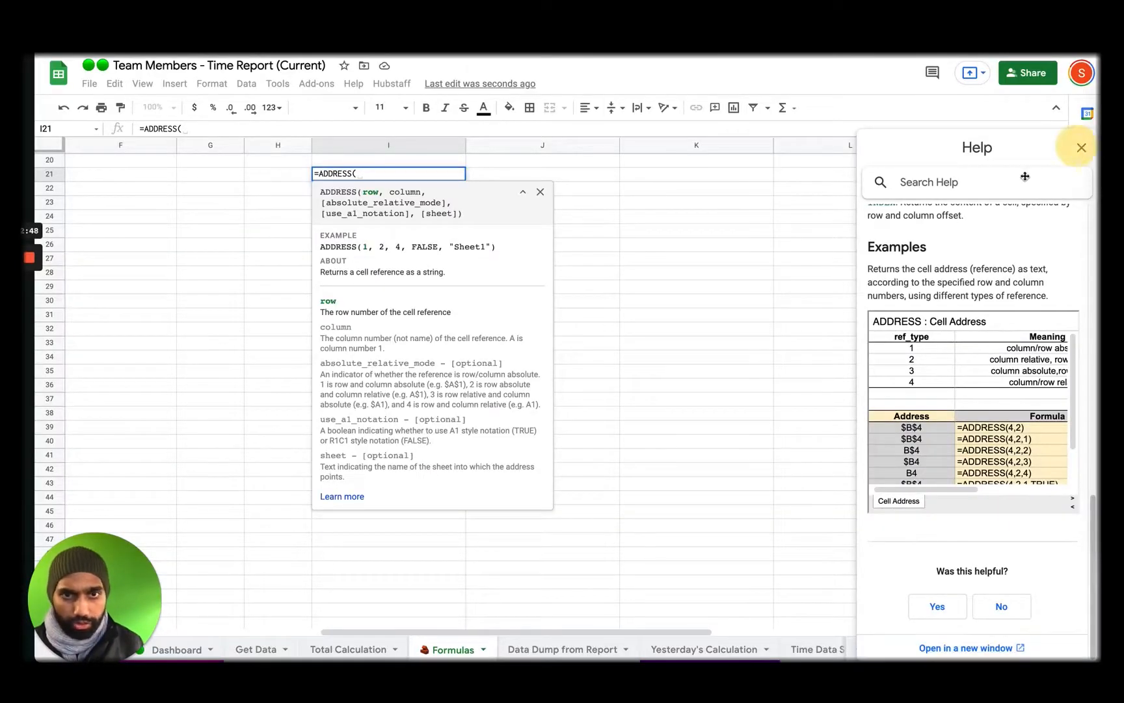
pyautogui.click(540, 192)
# Step: Read the ADDRESS help article's sample usage, syntax, notes and examples
pyautogui.click(384, 26)
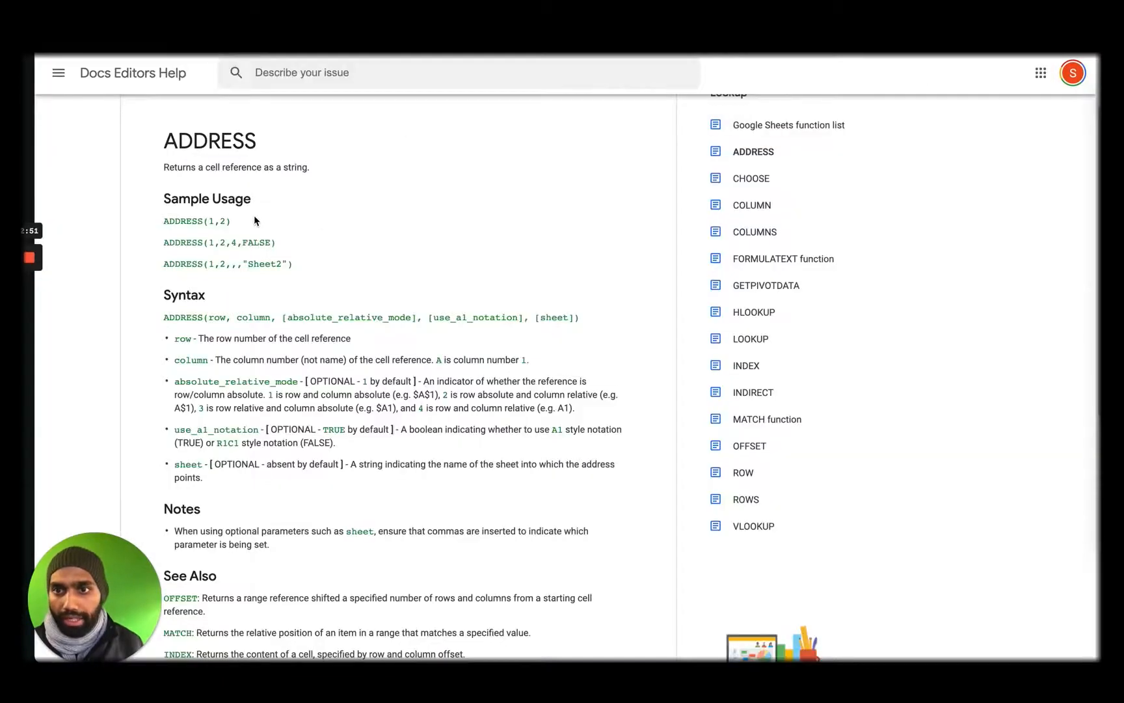
pyautogui.moveTo(255, 221); pyautogui.dragTo(145, 216)
pyautogui.click(133, 255)
pyautogui.moveTo(306, 260); pyautogui.dragTo(191, 260)
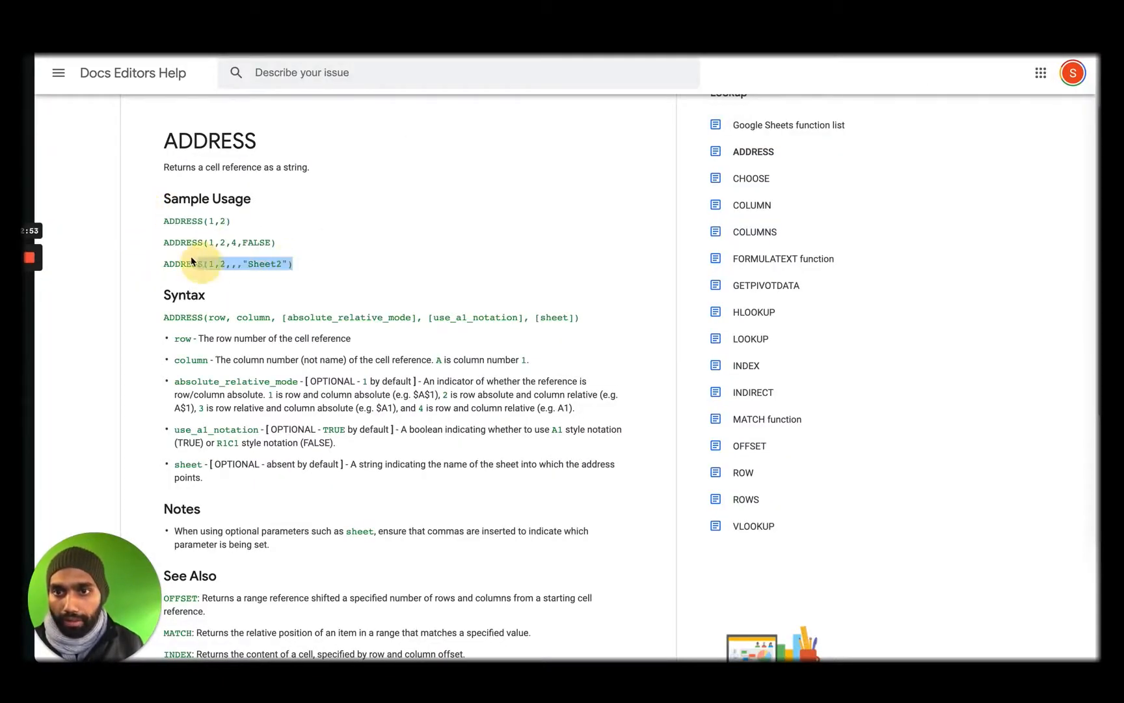
pyautogui.click(239, 216)
pyautogui.scroll(-4, 364, 384)
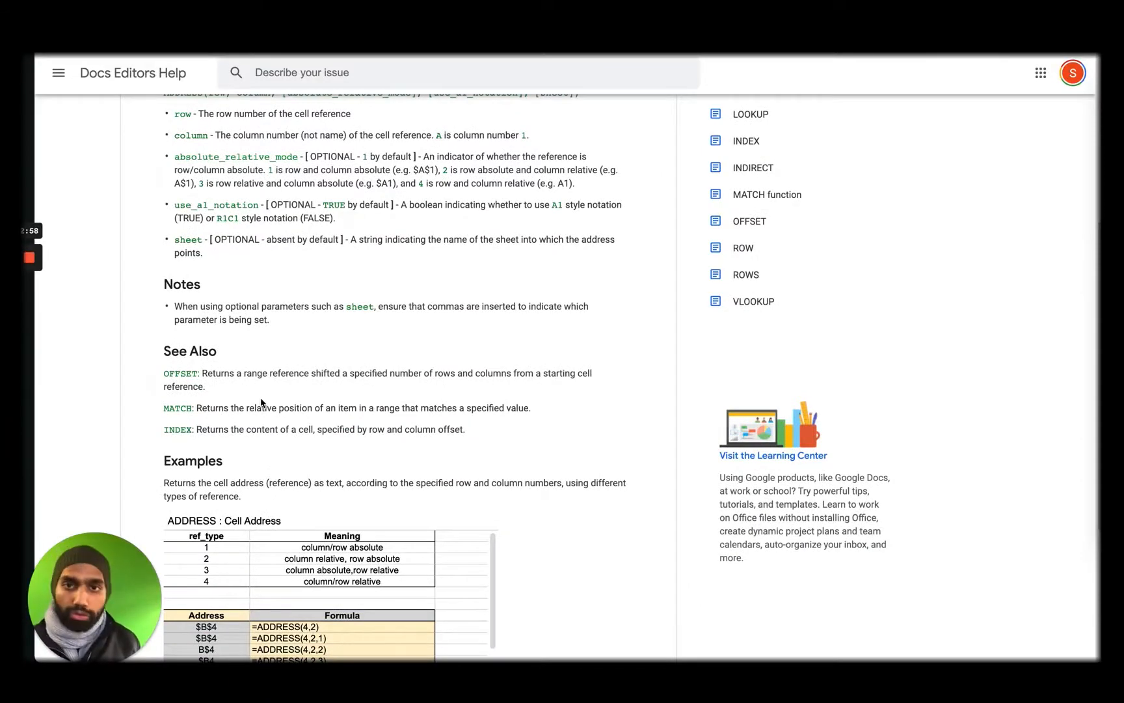
pyautogui.scroll(5, 304, 332)
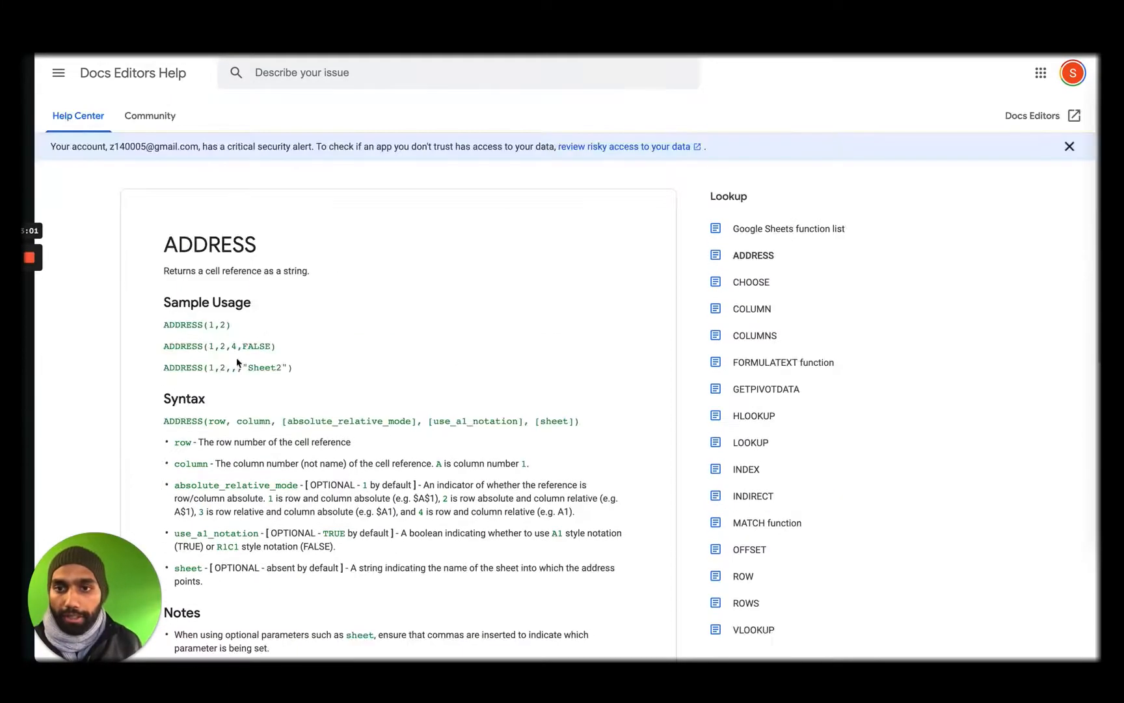
pyautogui.scroll(-1, 159, 312)
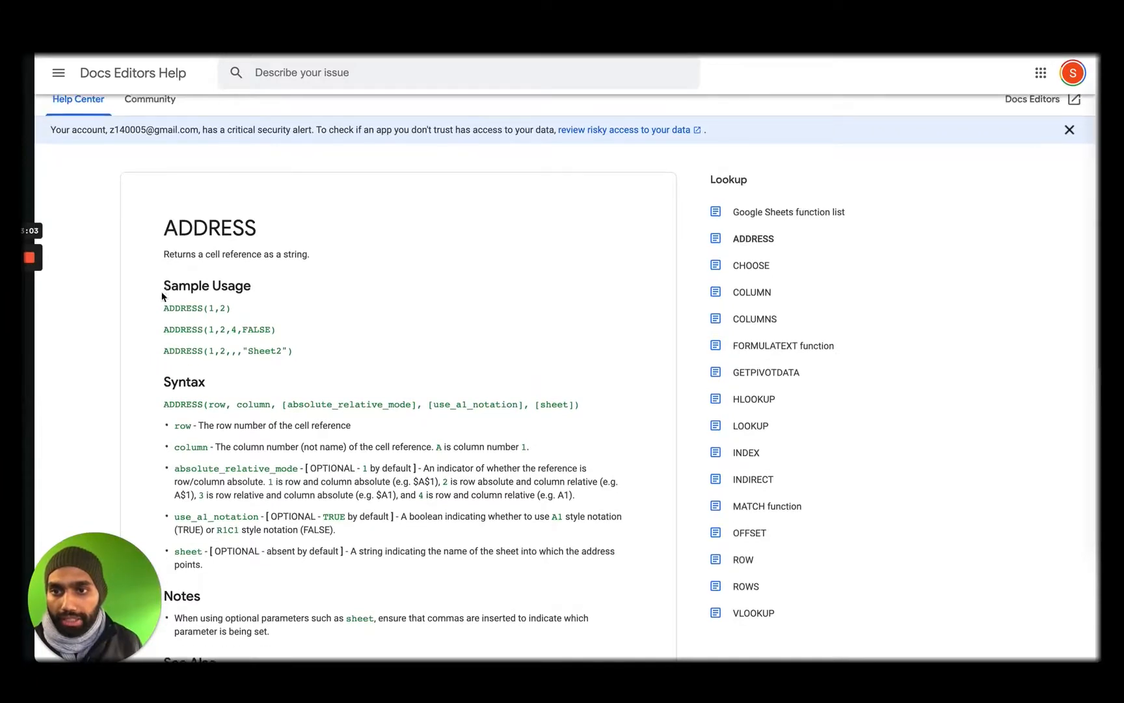
# Step: Complete the formula in I21 as =ADDRESS(1, 2), following the first sample usage in the help article
pyautogui.moveTo(166, 286); pyautogui.dragTo(300, 362)
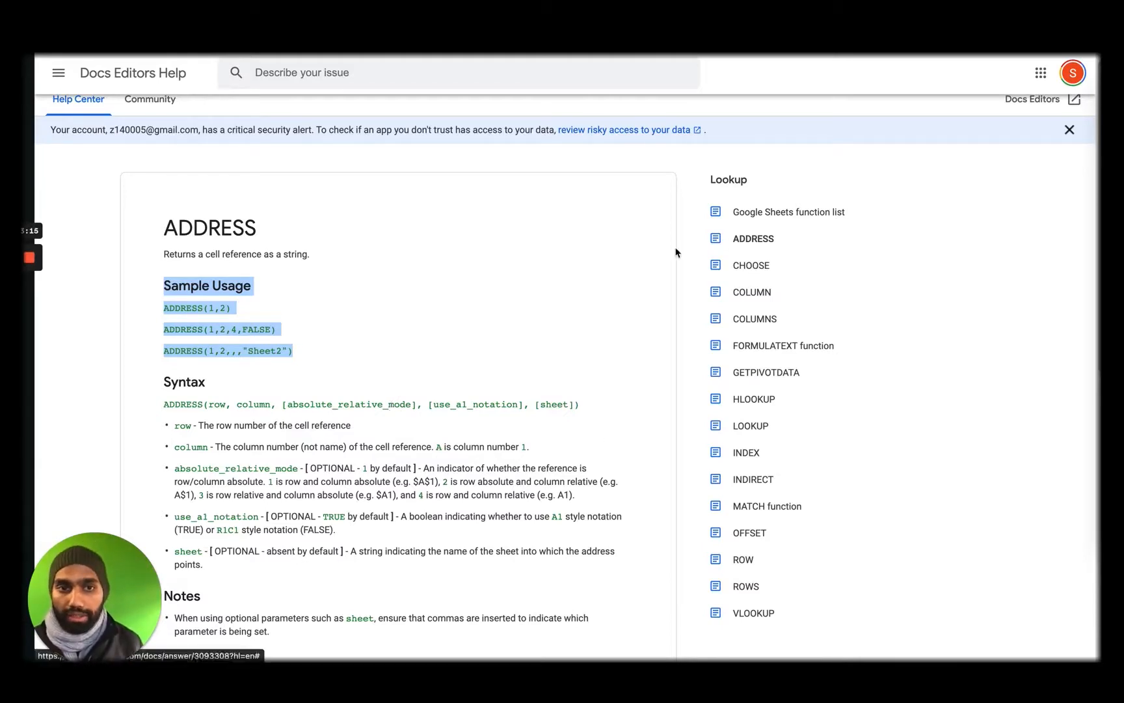
pyautogui.click(314, 382)
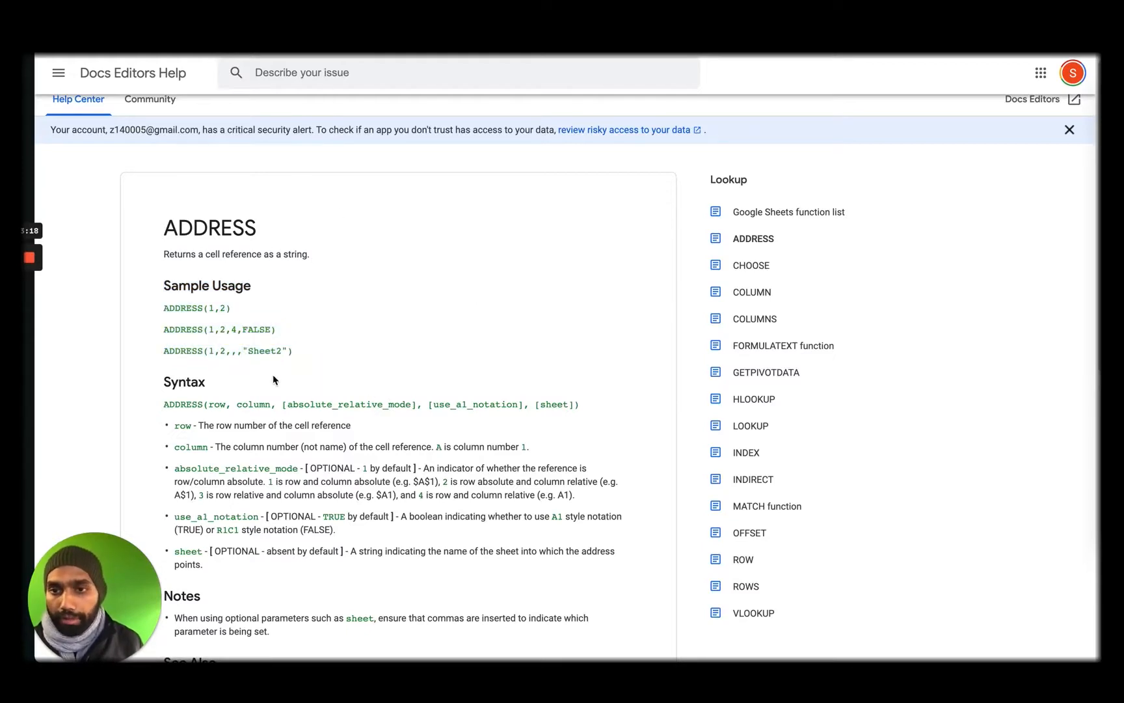
pyautogui.moveTo(164, 307); pyautogui.dragTo(259, 311)
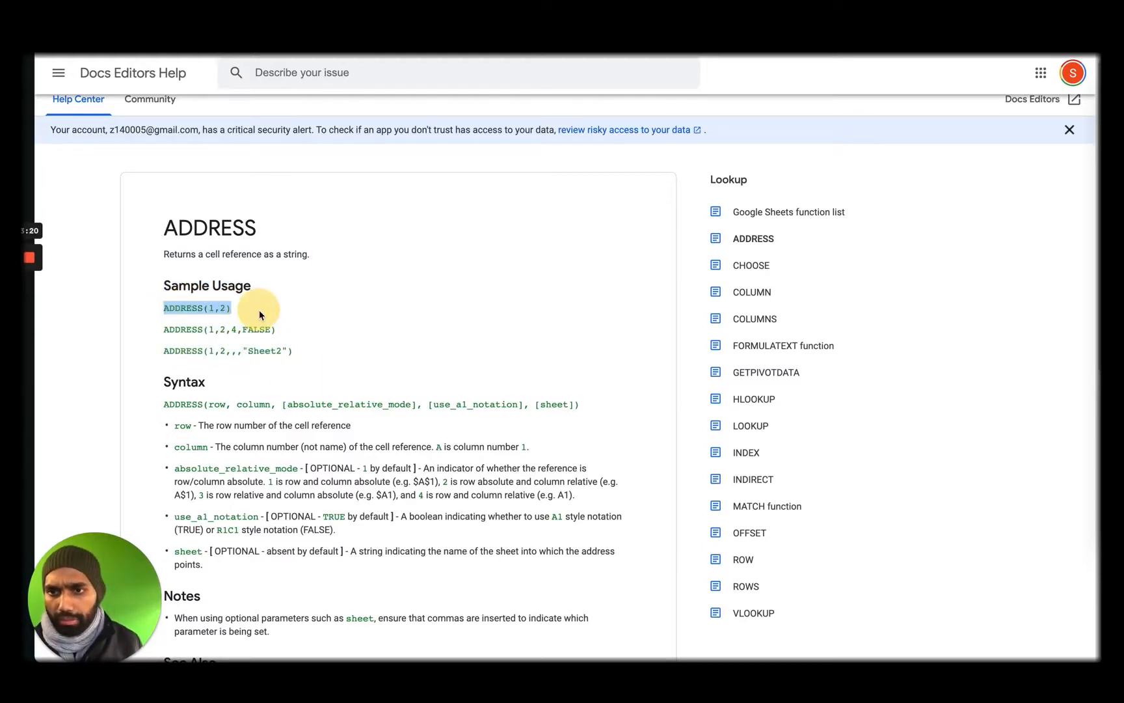
pyautogui.hotkey('ctrl', 'shift', 'Tab')
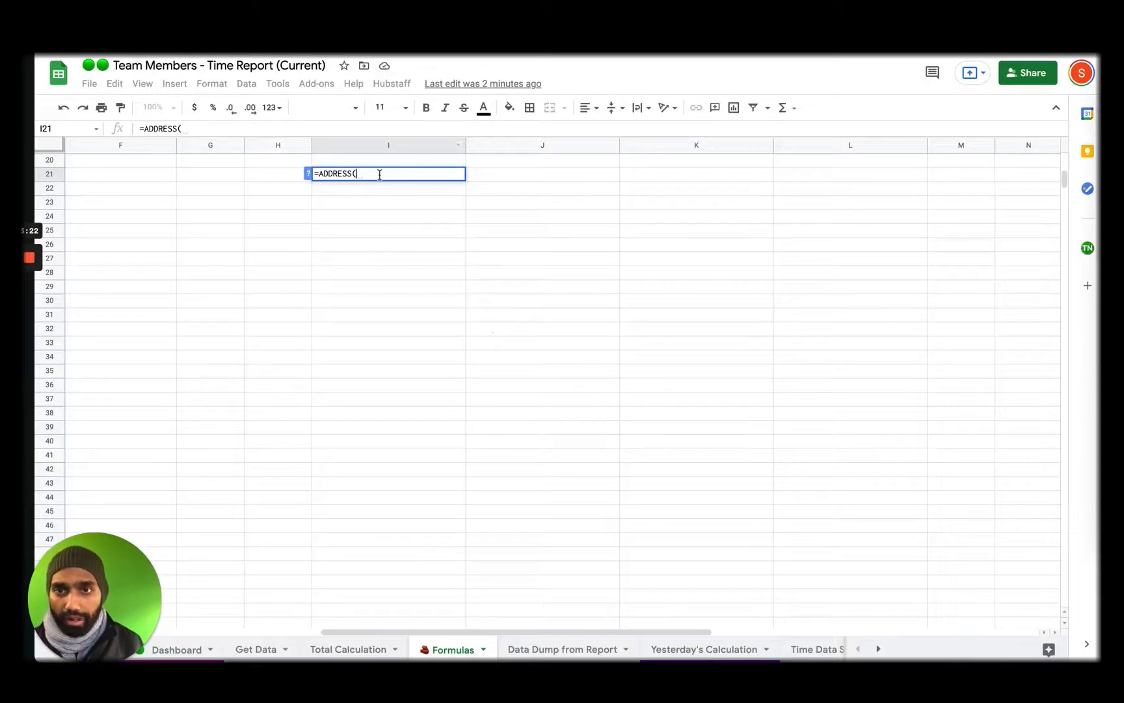
pyautogui.write('1, 2')
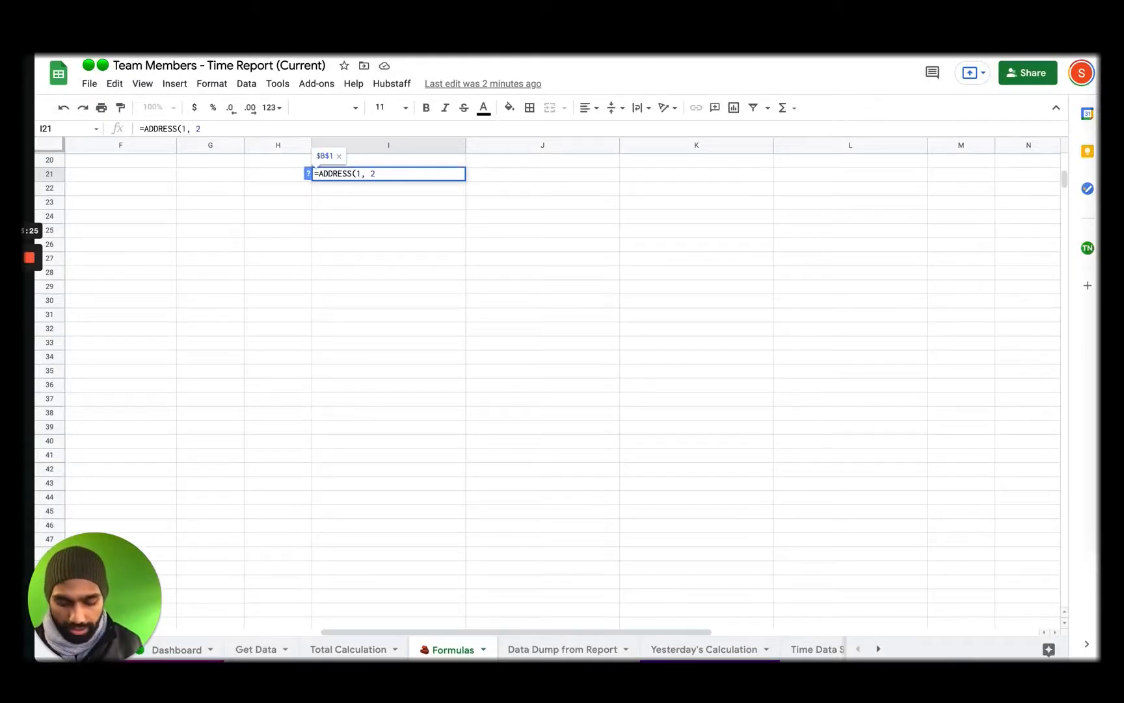
pyautogui.write(')')
pyautogui.press('Return')
pyautogui.press('Up')
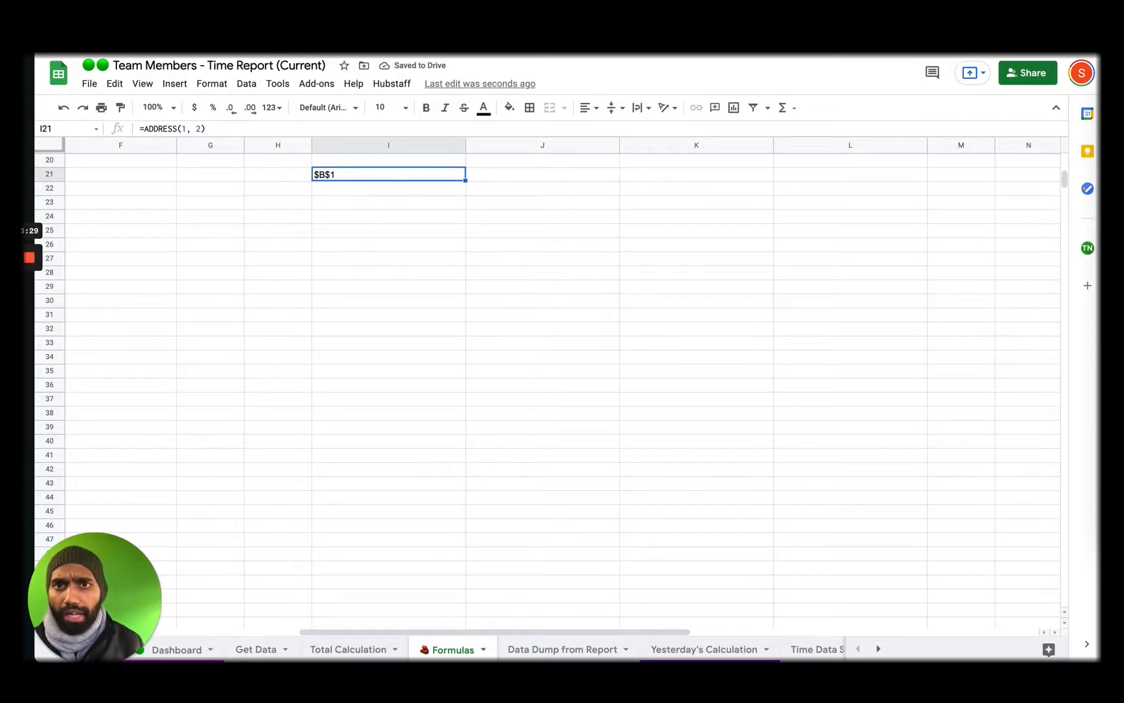
# Step: Compare the result in I21 with the ADDRESS help article's sample, and clear the cell
pyautogui.hotkey('ctrl', 'Tab')
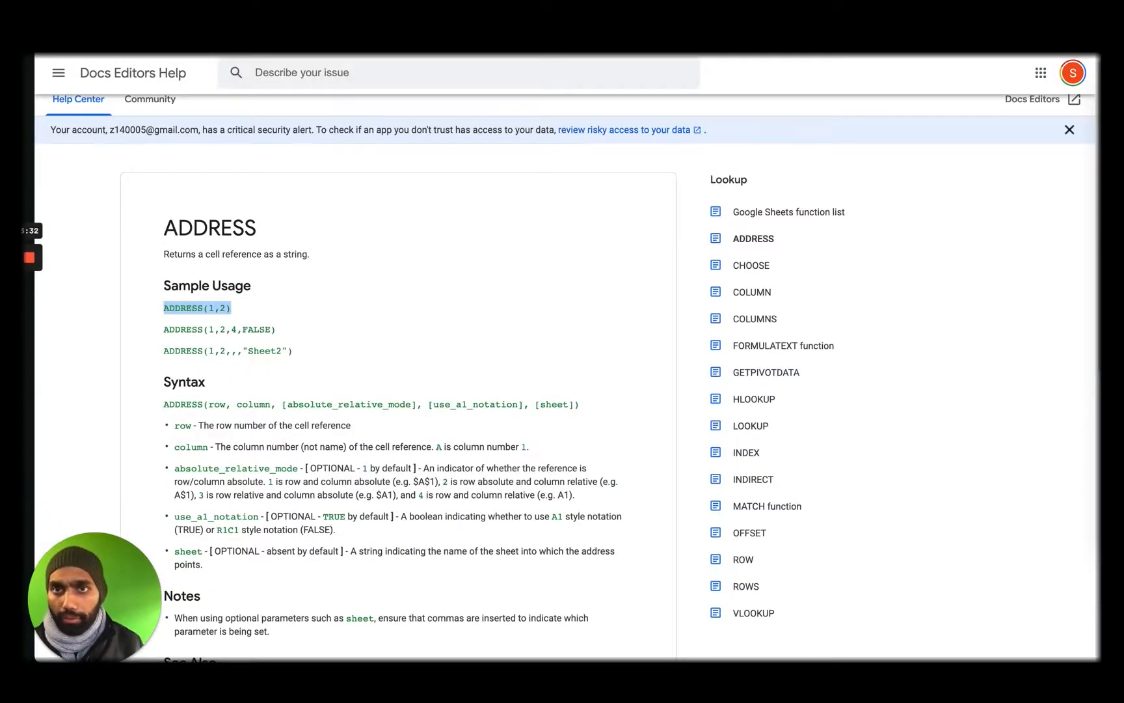
pyautogui.hotkey('ctrl', 'shift', 'Tab')
pyautogui.click(355, 175)
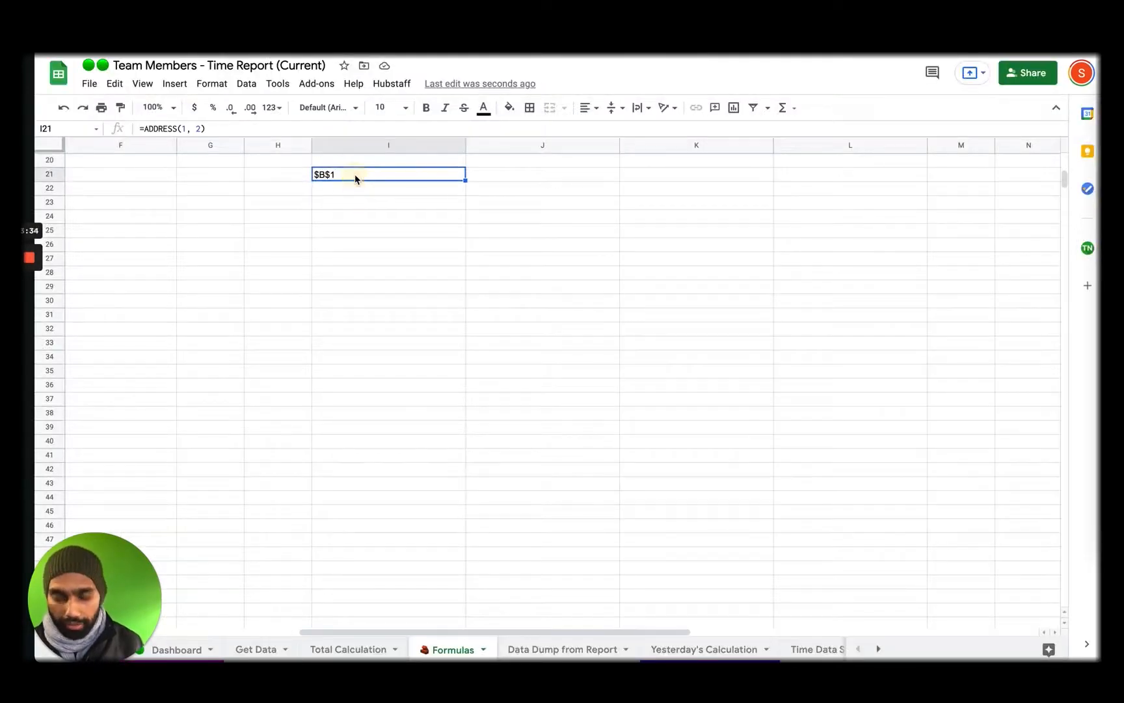
pyautogui.press('Delete')
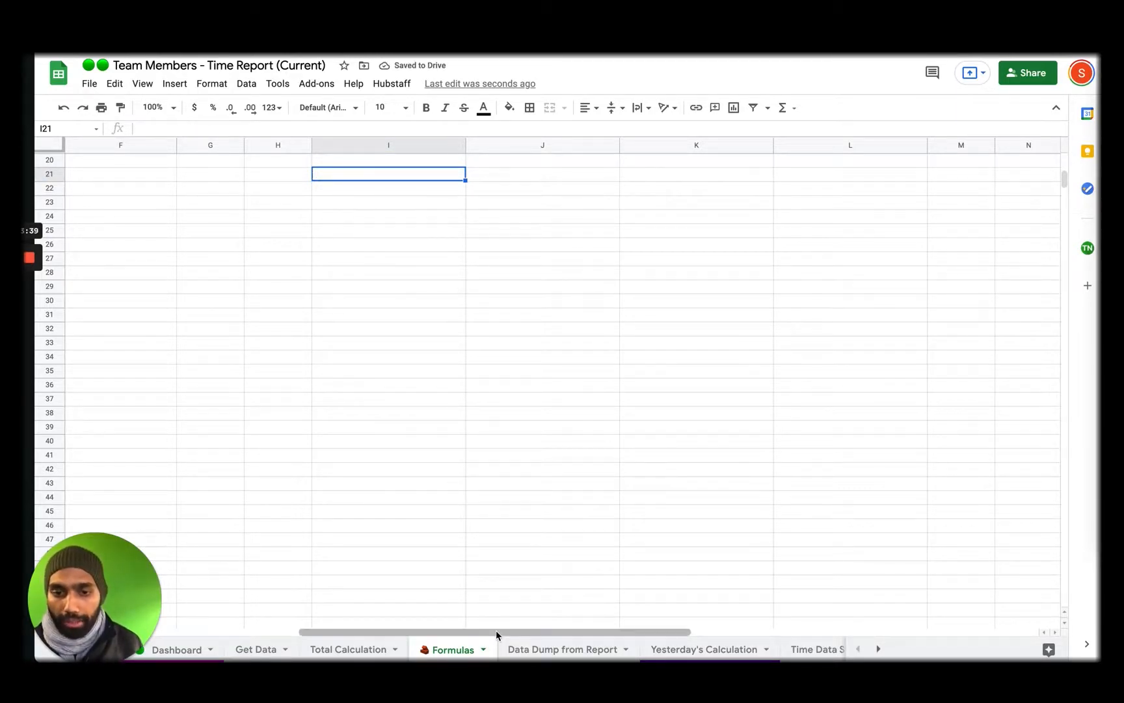
# Step: Review the notes, pseudocode, MATCH formula part and outputs in the total-time-spent table on the Formulas sheet
pyautogui.scroll(10, 320, 342)
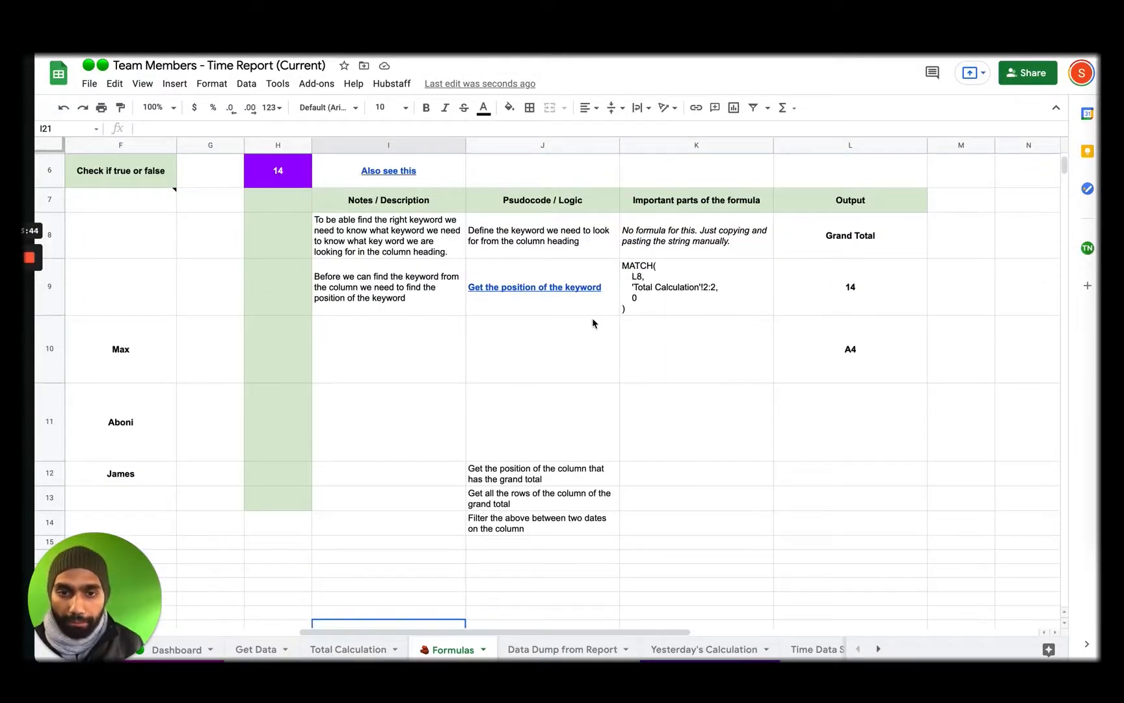
pyautogui.moveTo(575, 312)
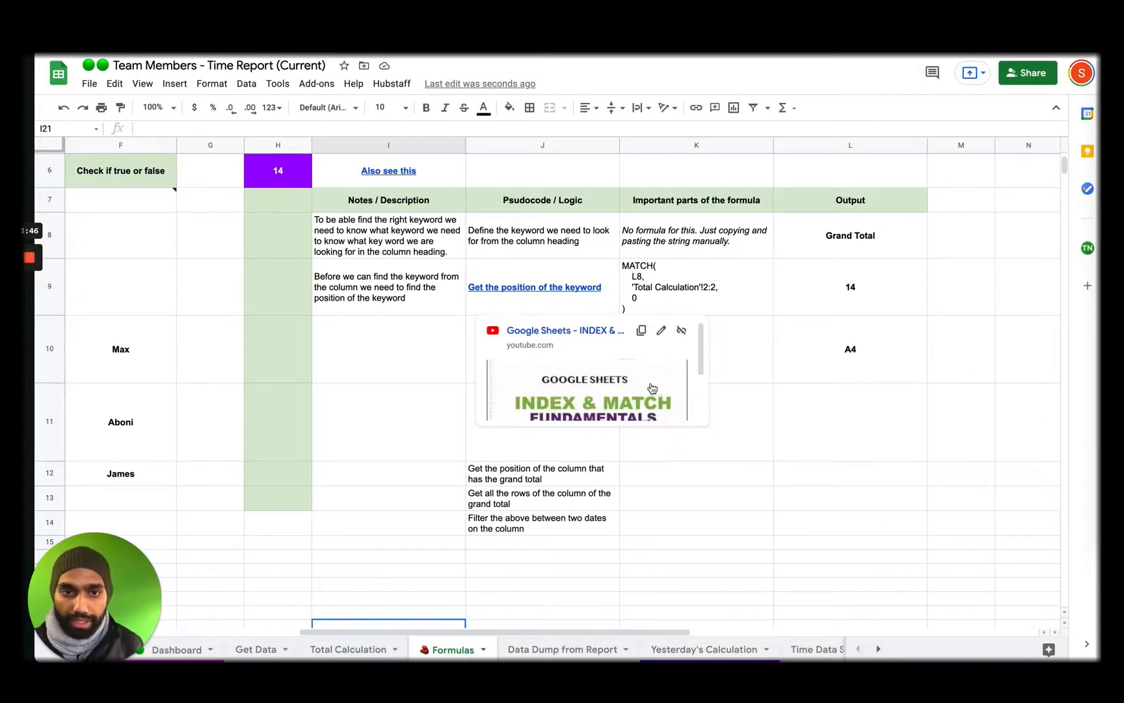
pyautogui.click(853, 451)
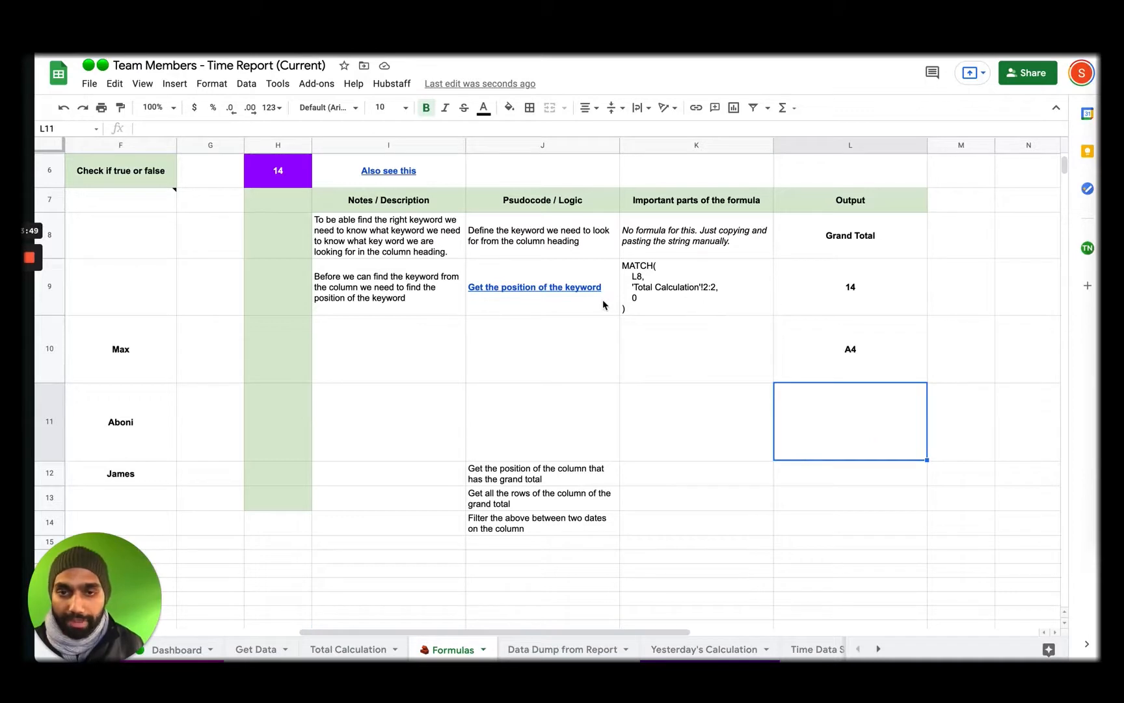
pyautogui.click(360, 291)
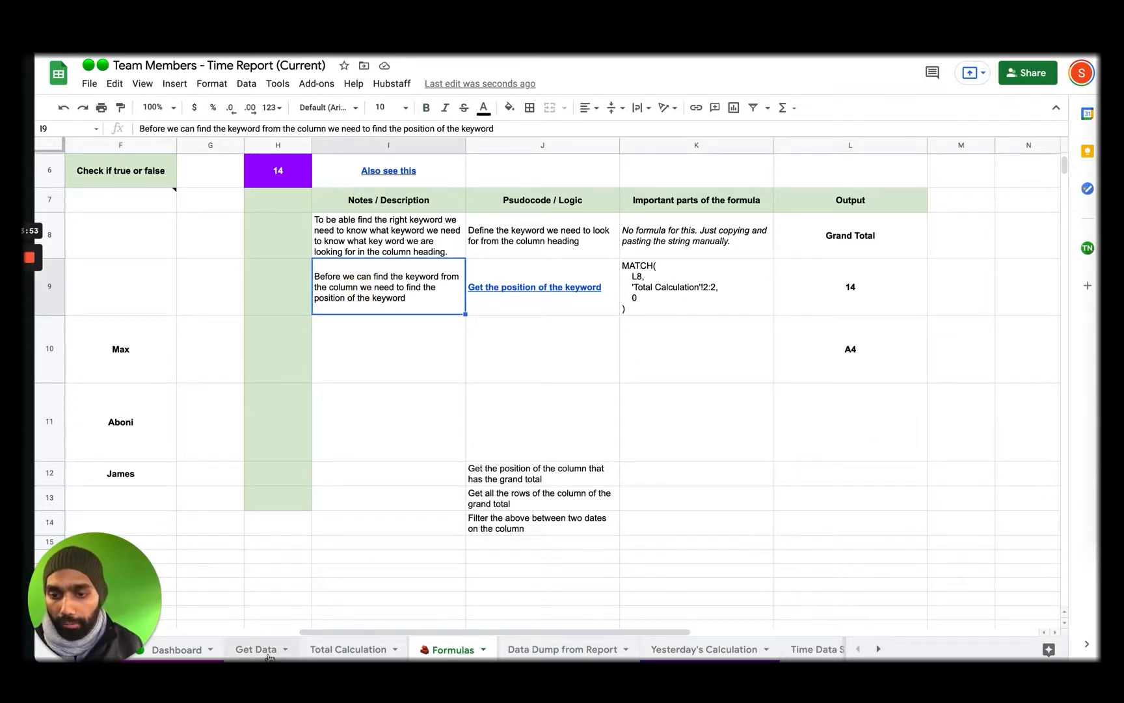
pyautogui.scroll(-5, 468, 496)
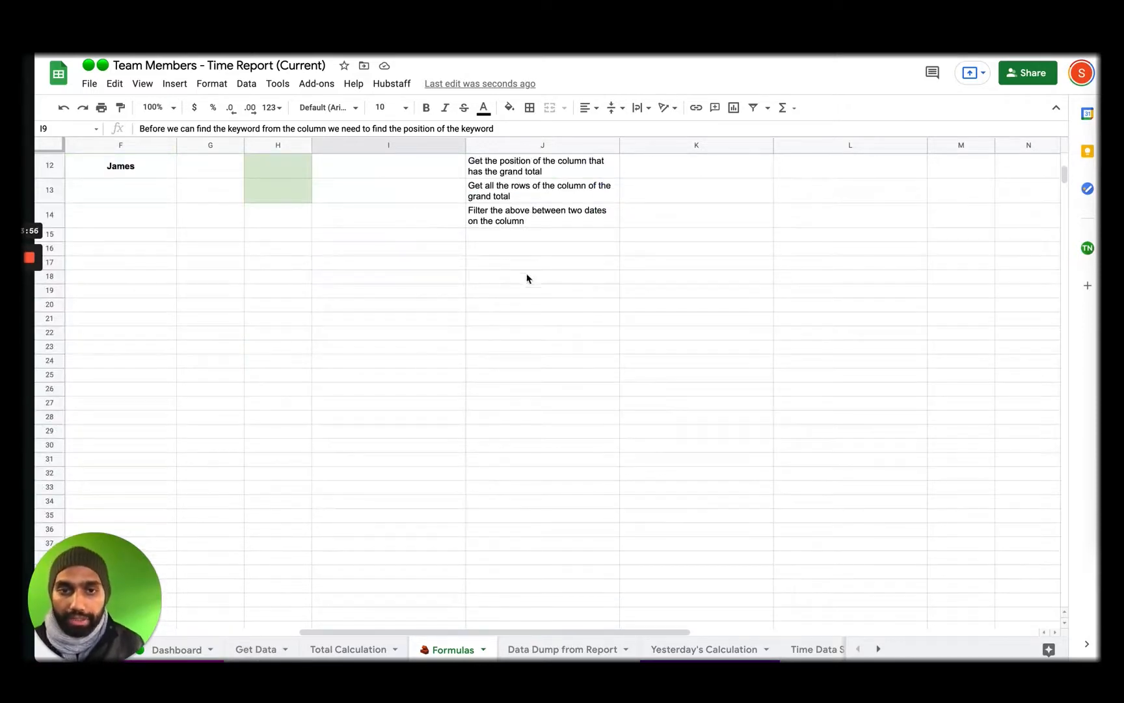
pyautogui.scroll(3, 602, 283)
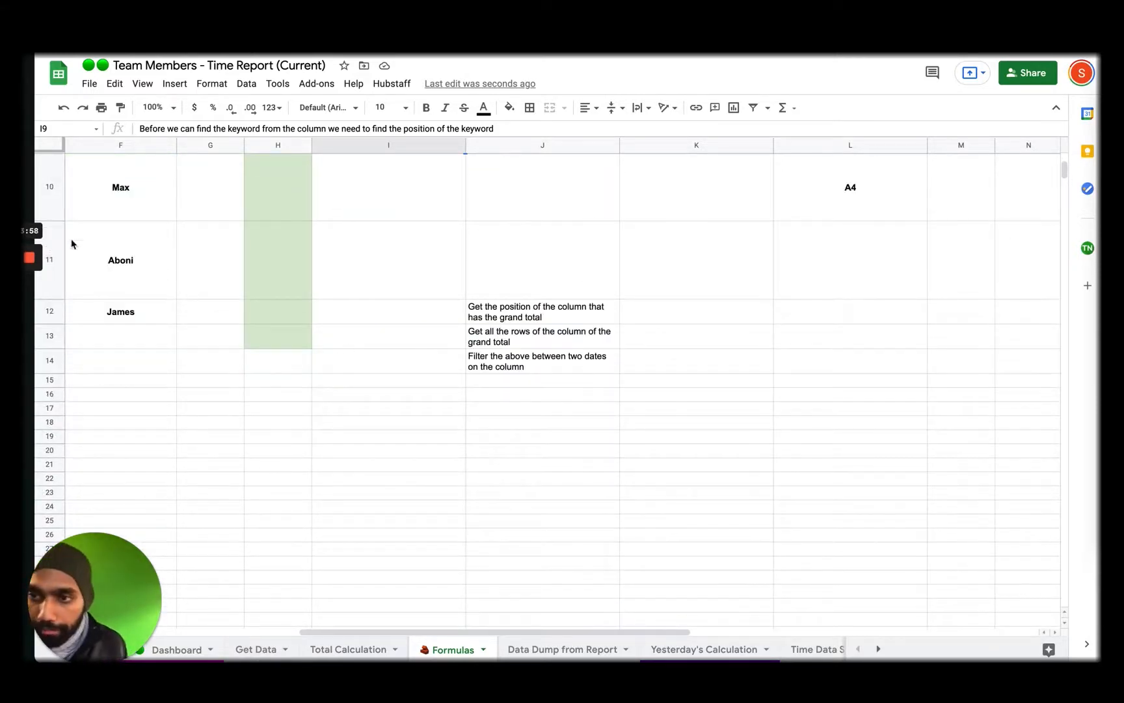
pyautogui.moveTo(26, 285)
pyautogui.click(30, 312)
pyautogui.scroll(5, 637, 408)
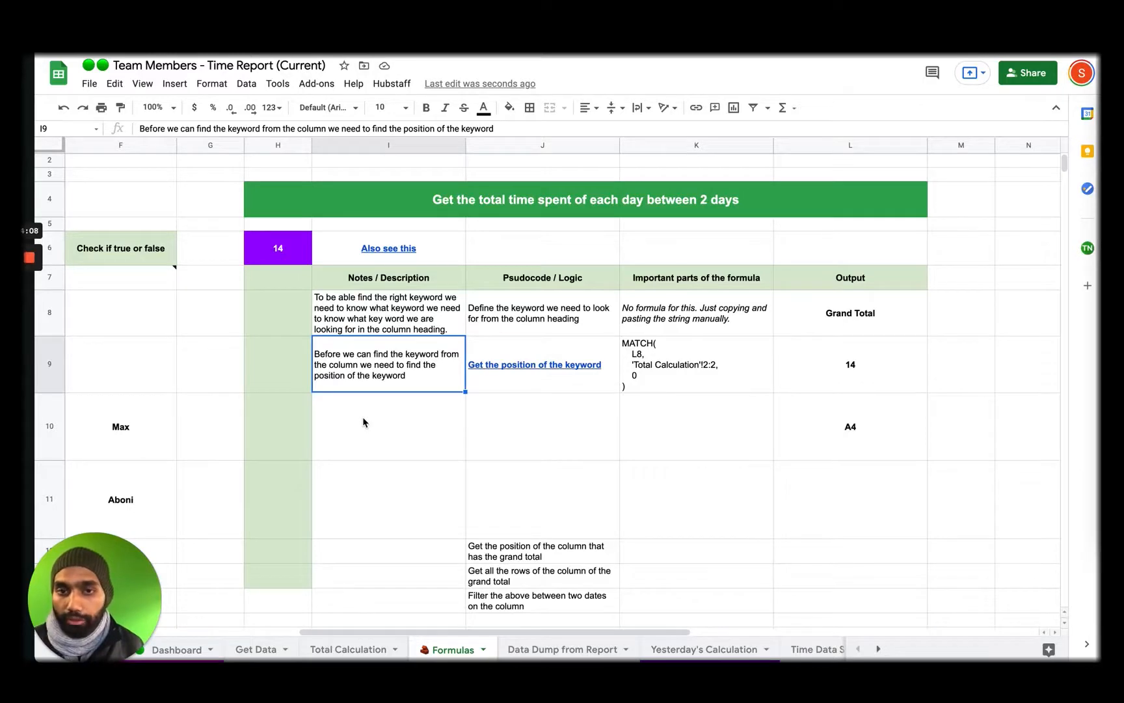
pyautogui.scroll(-5, 439, 427)
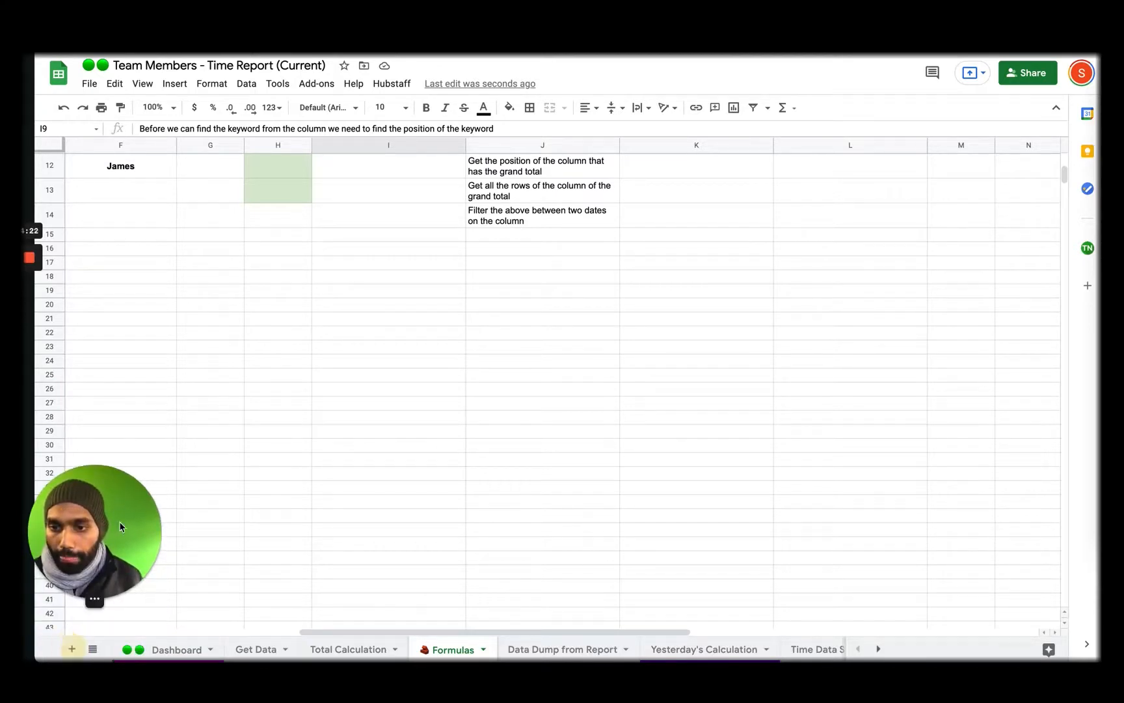
# Step: Add a new sheet and enter the formula =address(3, 2) in cell B3
pyautogui.click(72, 649)
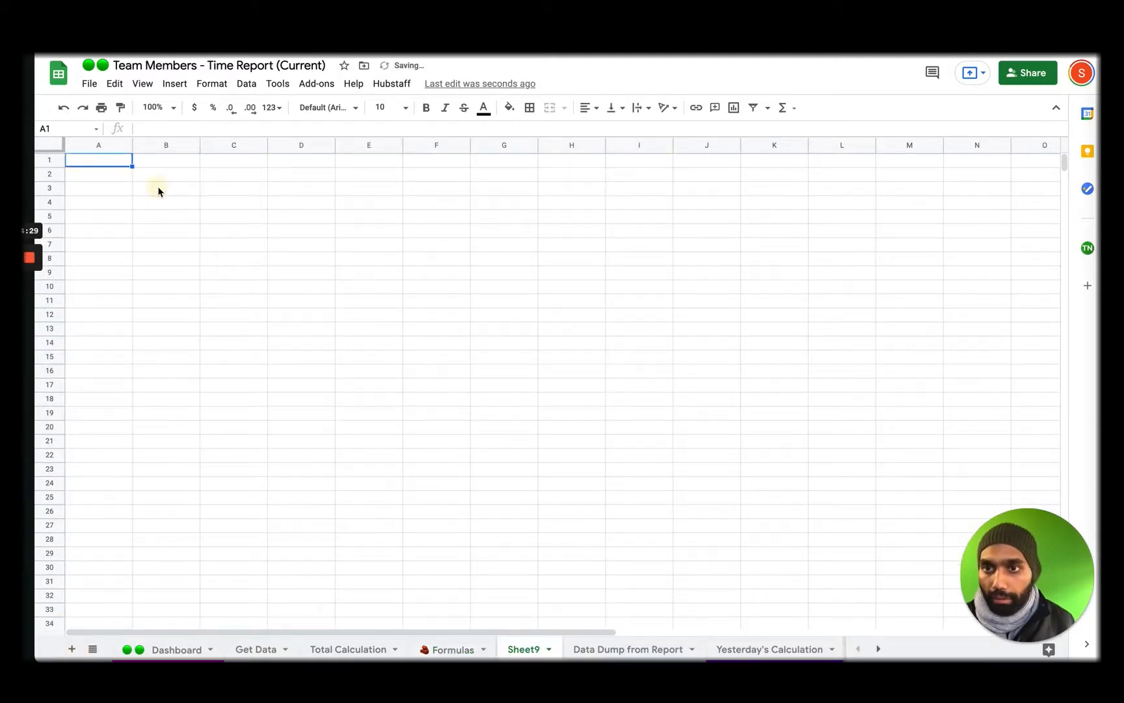
pyautogui.click(159, 191)
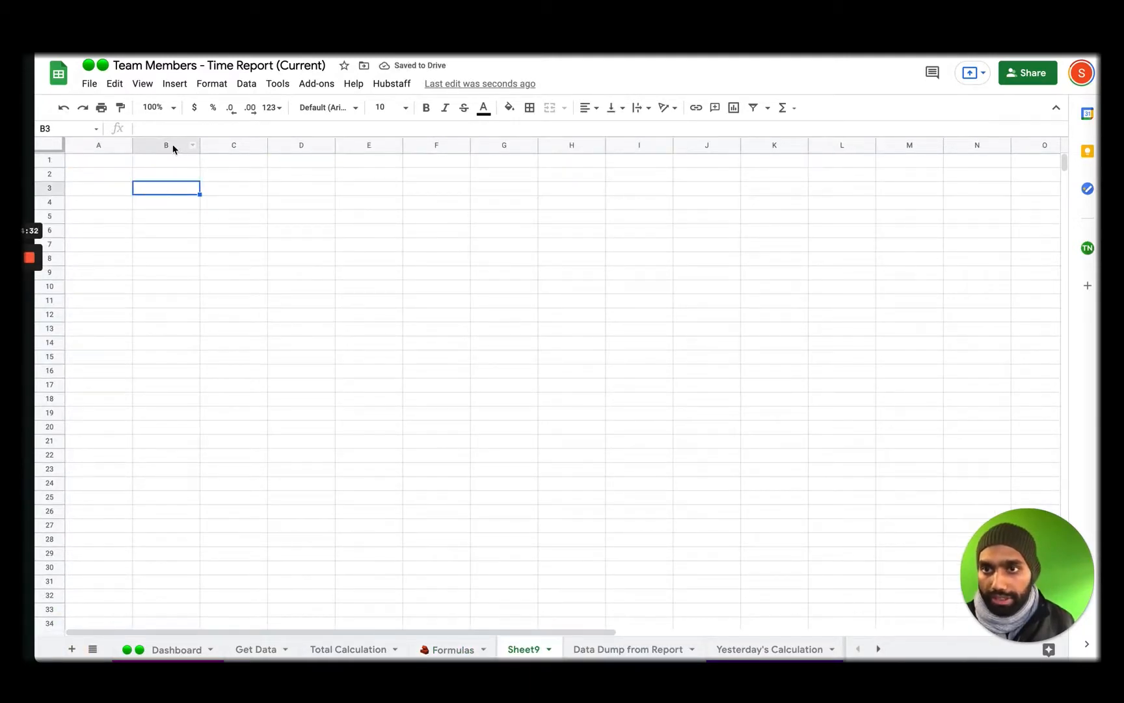
pyautogui.write('=')
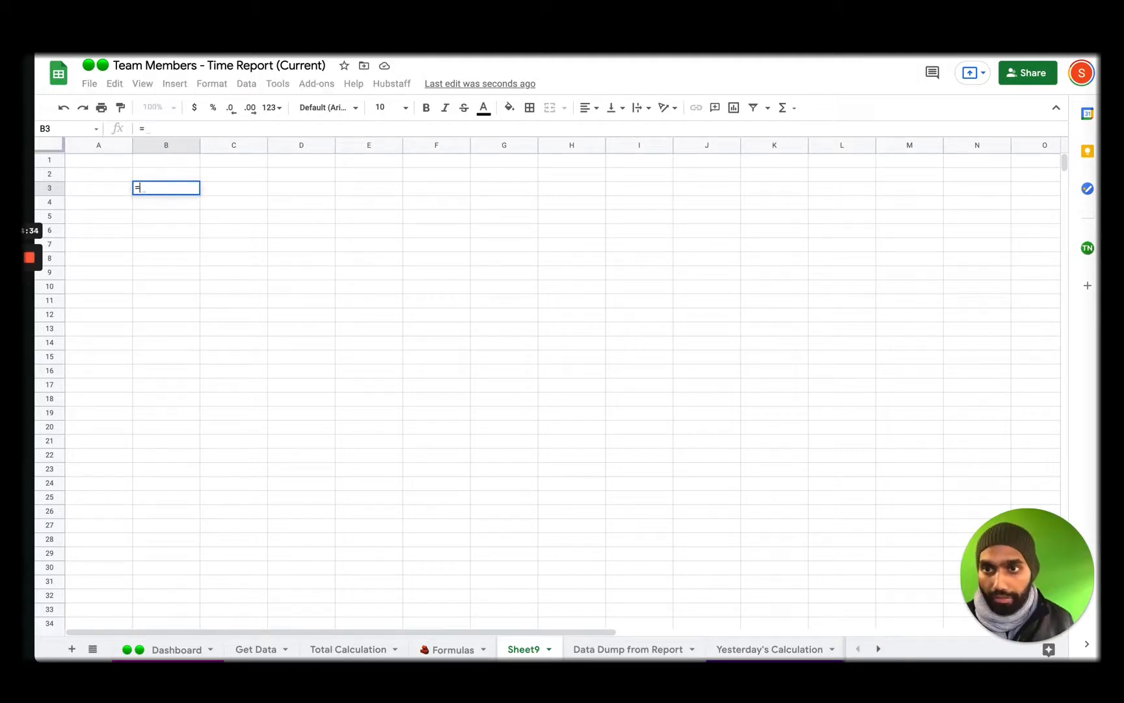
pyautogui.write('address(')
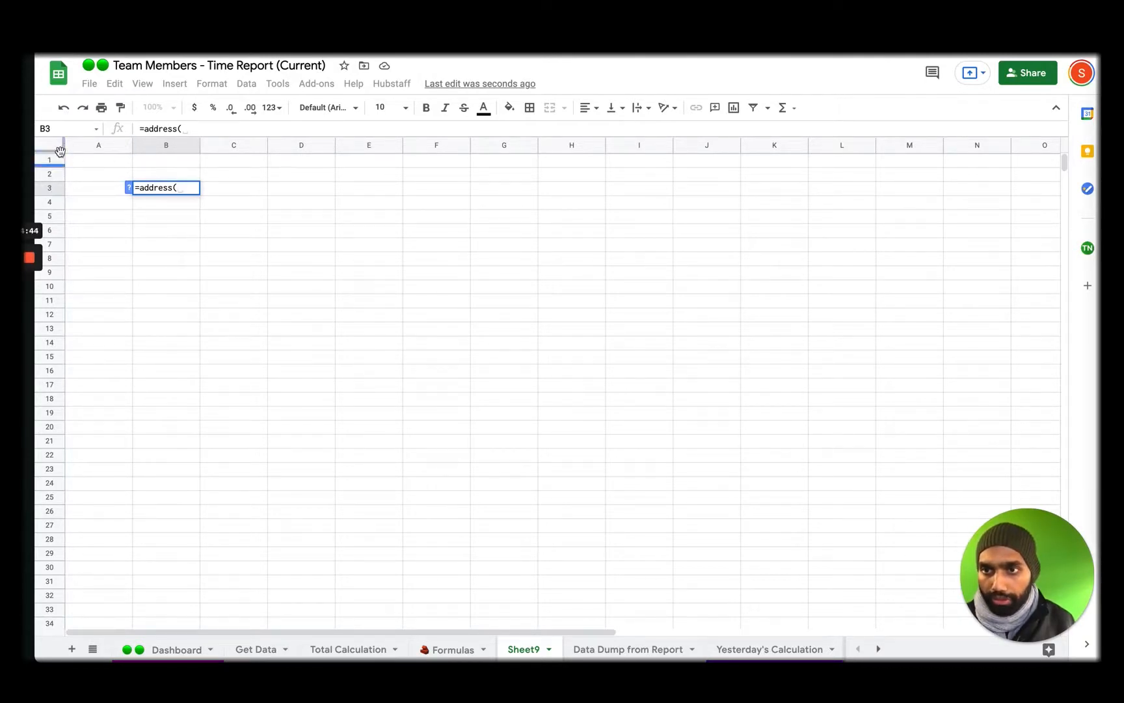
pyautogui.write('3,')
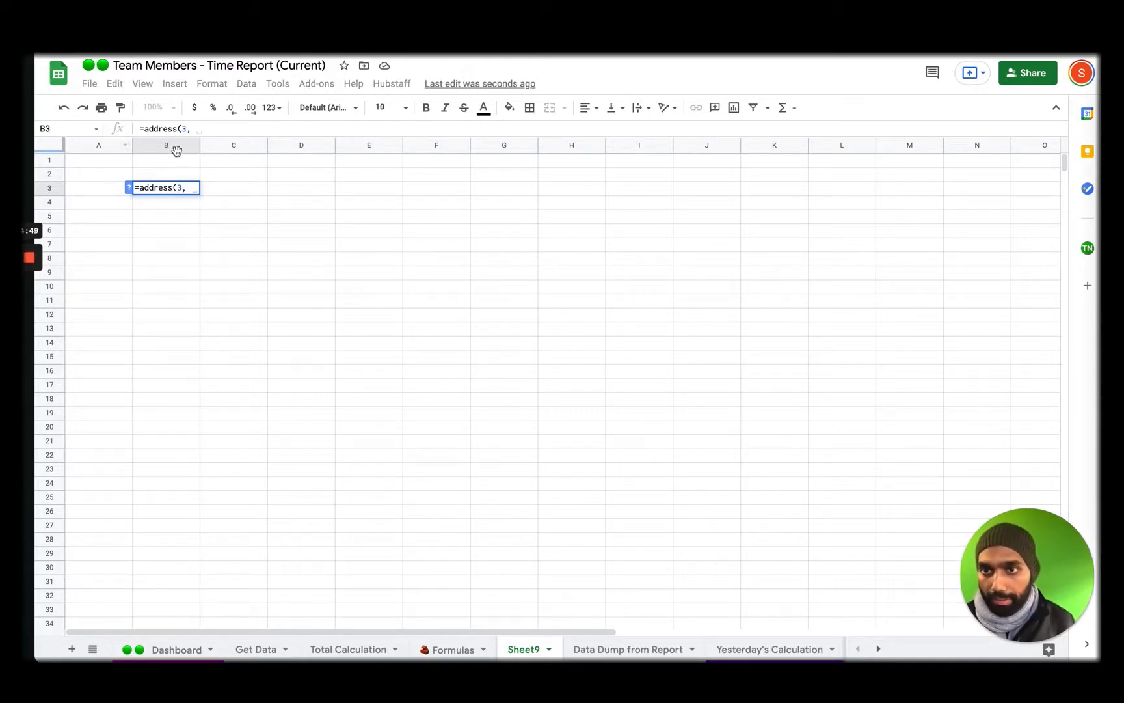
pyautogui.write('2')
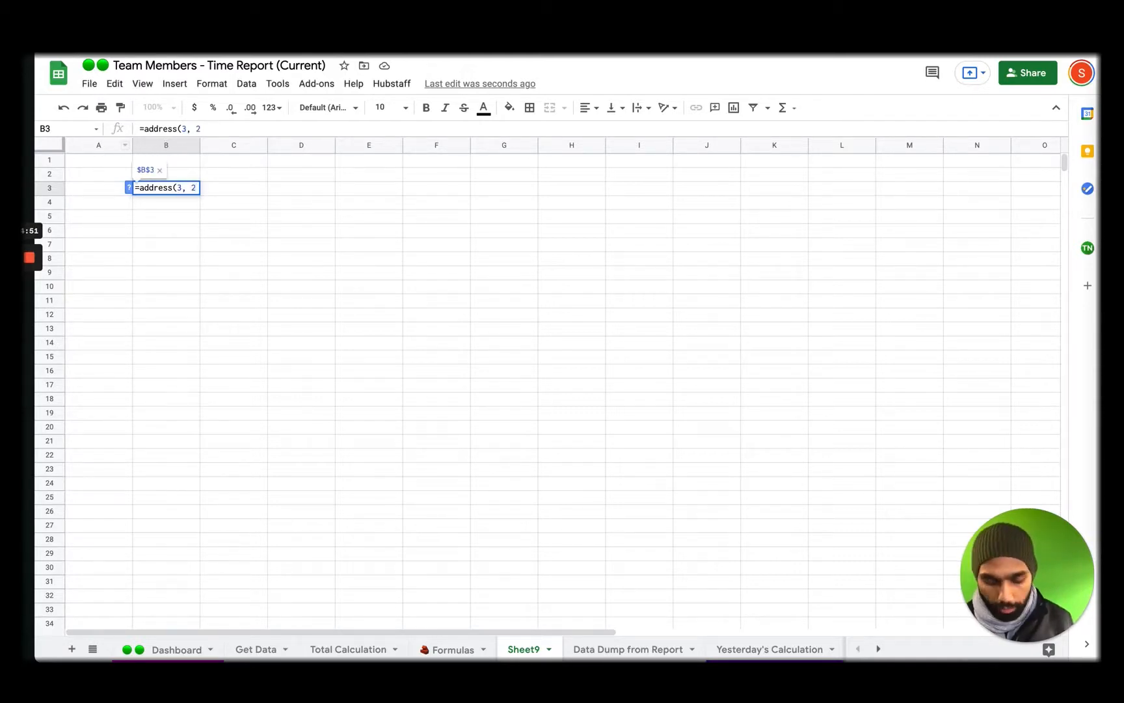
pyautogui.write(')')
pyautogui.press('Return')
pyautogui.press('Up')
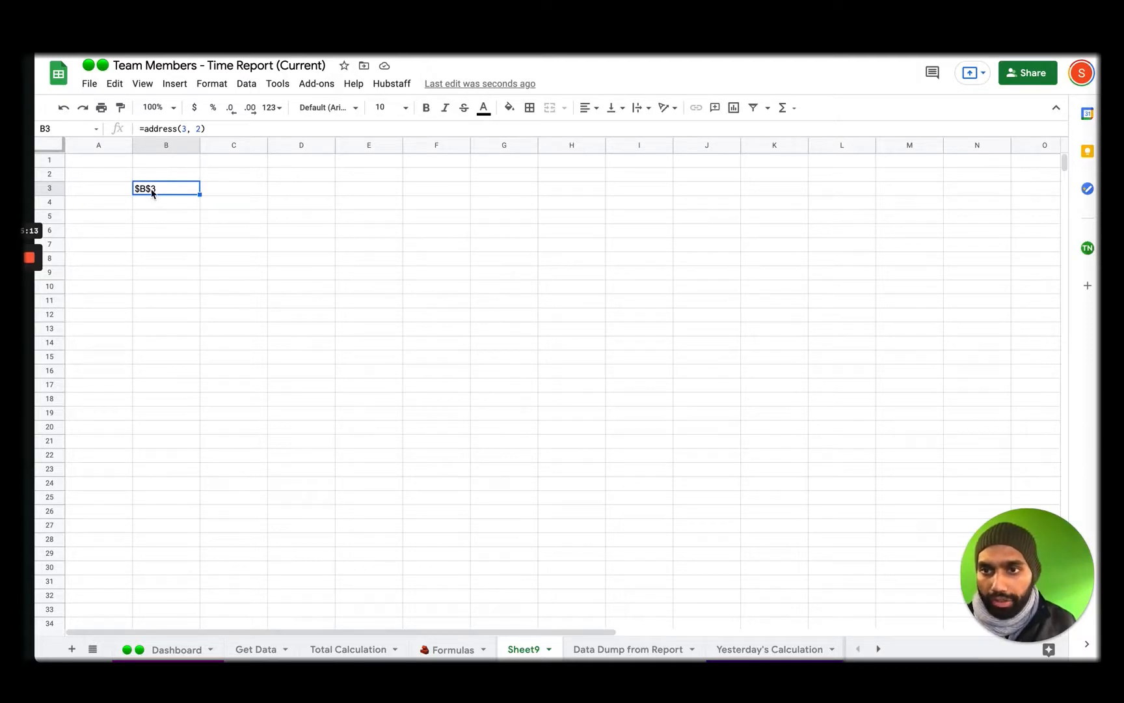
# Step: Switch to the ADDRESS help article and examine its sample usage formulas, including those with optional arguments
pyautogui.hotkey('ctrl', 'Tab')
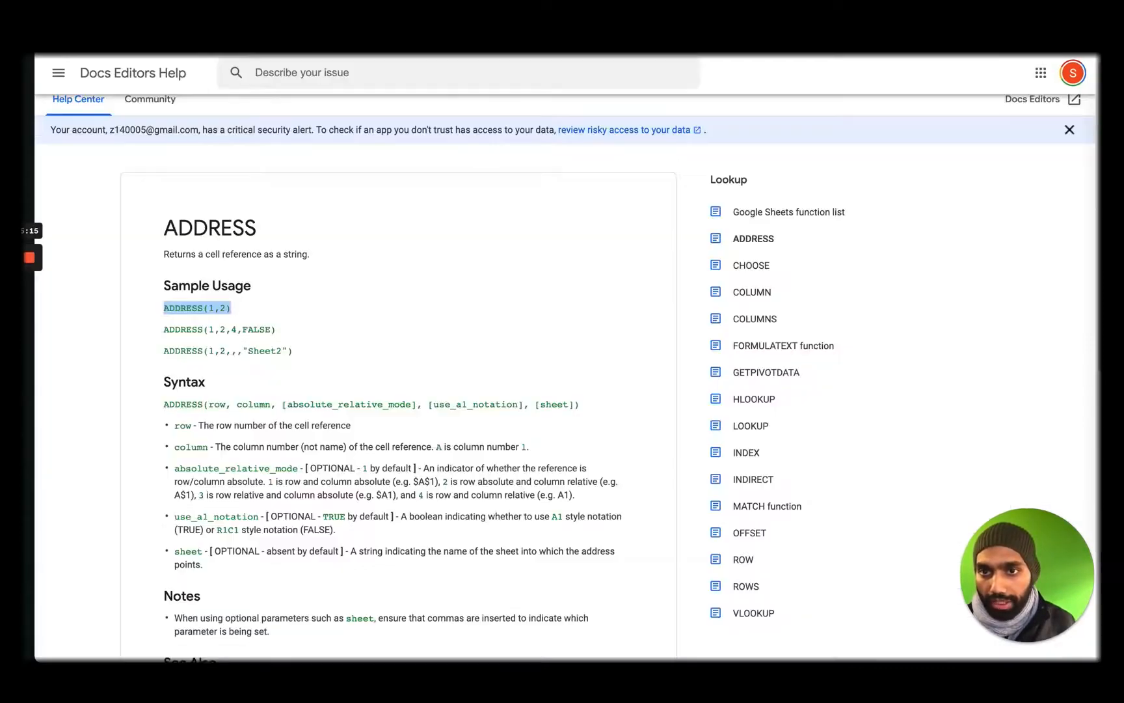
pyautogui.scroll(-1, 278, 362)
pyautogui.moveTo(175, 276); pyautogui.dragTo(246, 298)
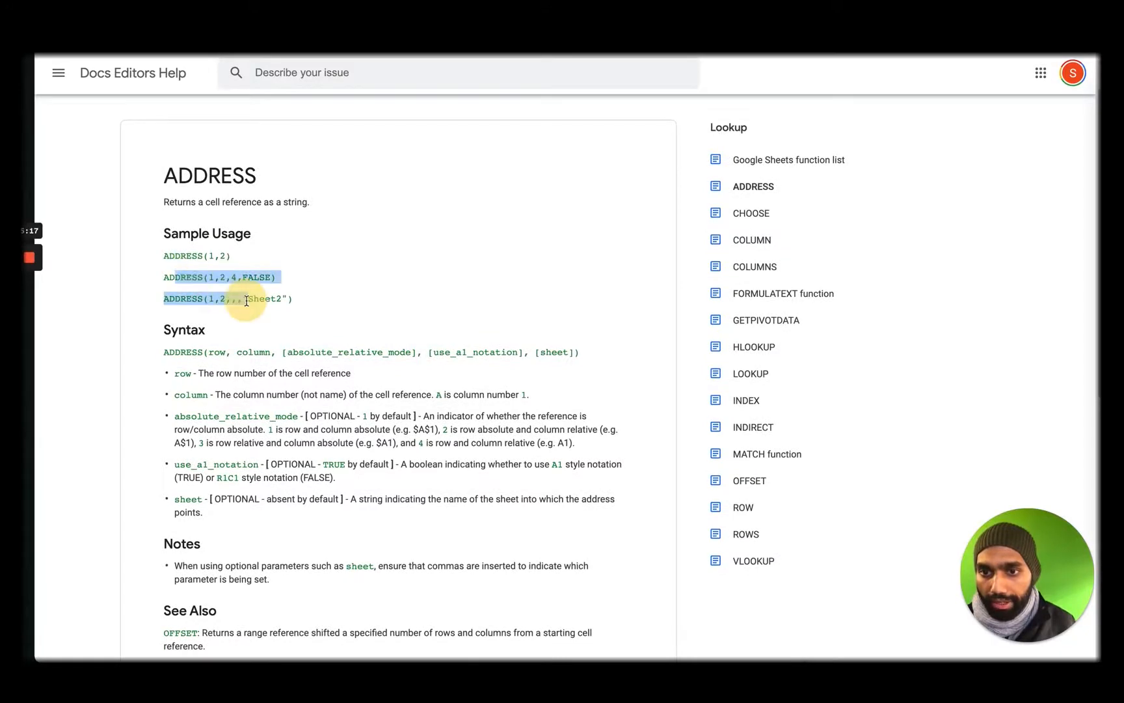
pyautogui.scroll(-1, 255, 370)
pyautogui.scroll(-1, 255, 369)
pyautogui.moveTo(166, 173); pyautogui.dragTo(290, 239)
pyautogui.scroll(1, 212, 261)
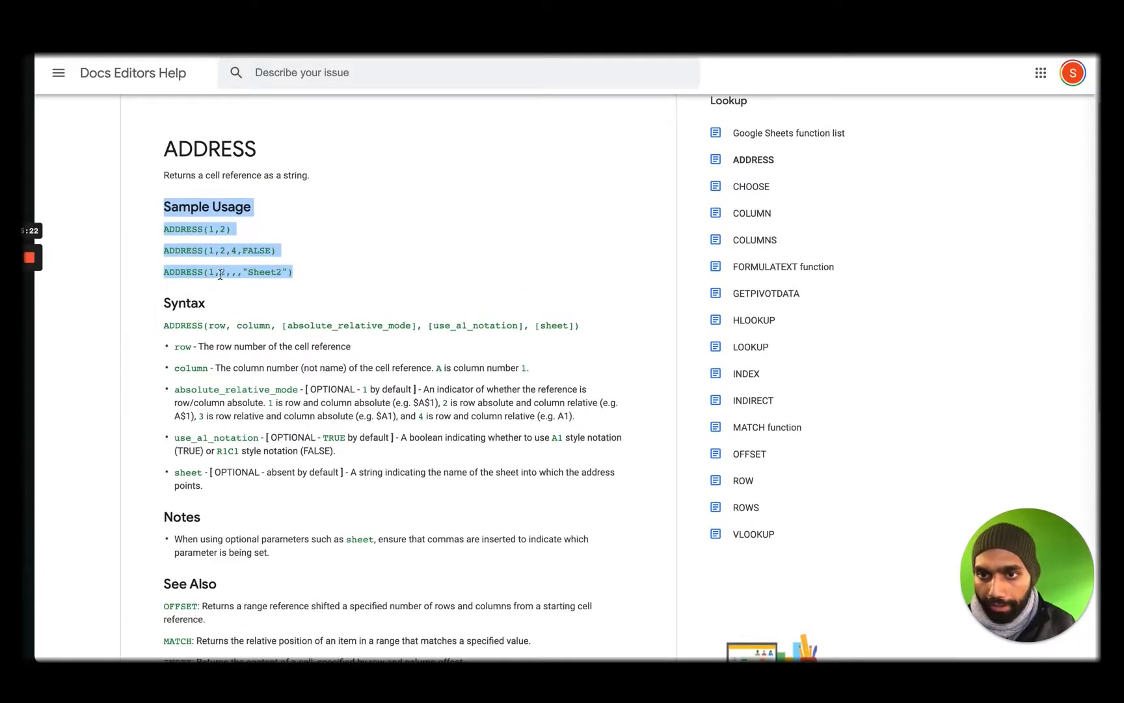
pyautogui.scroll(-1, 219, 275)
pyautogui.scroll(-2, 220, 273)
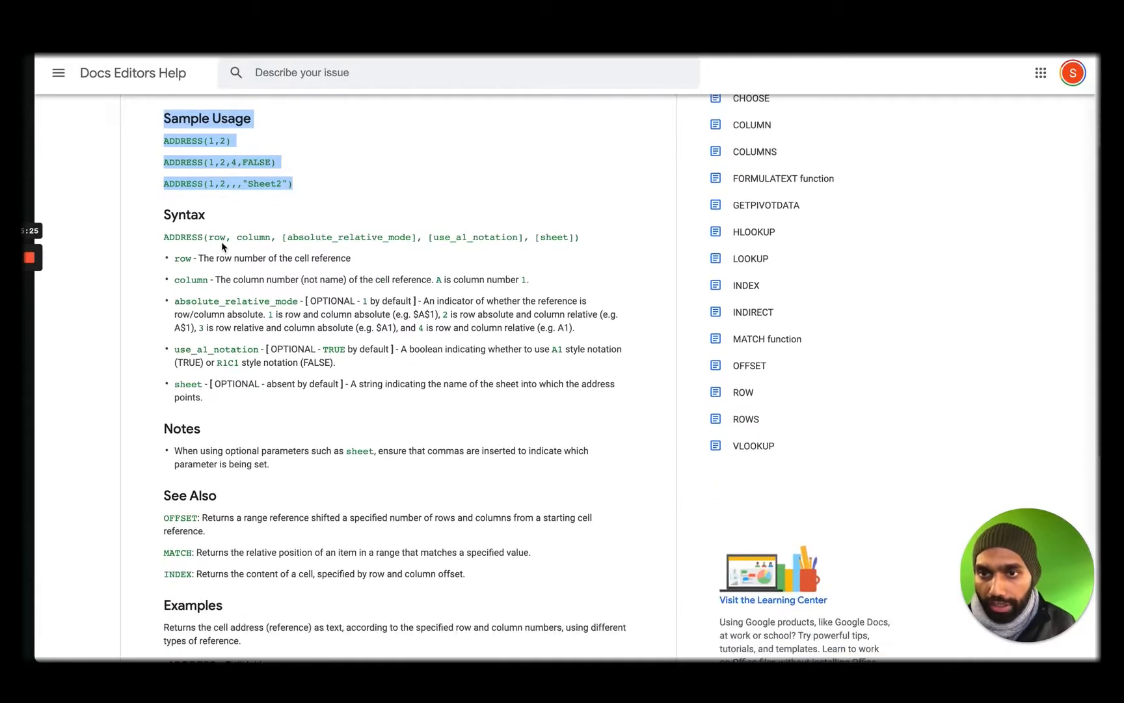
# Step: Examine the row, column and absolute_relative_mode arguments in the ADDRESS syntax section
pyautogui.doubleClick(214, 239)
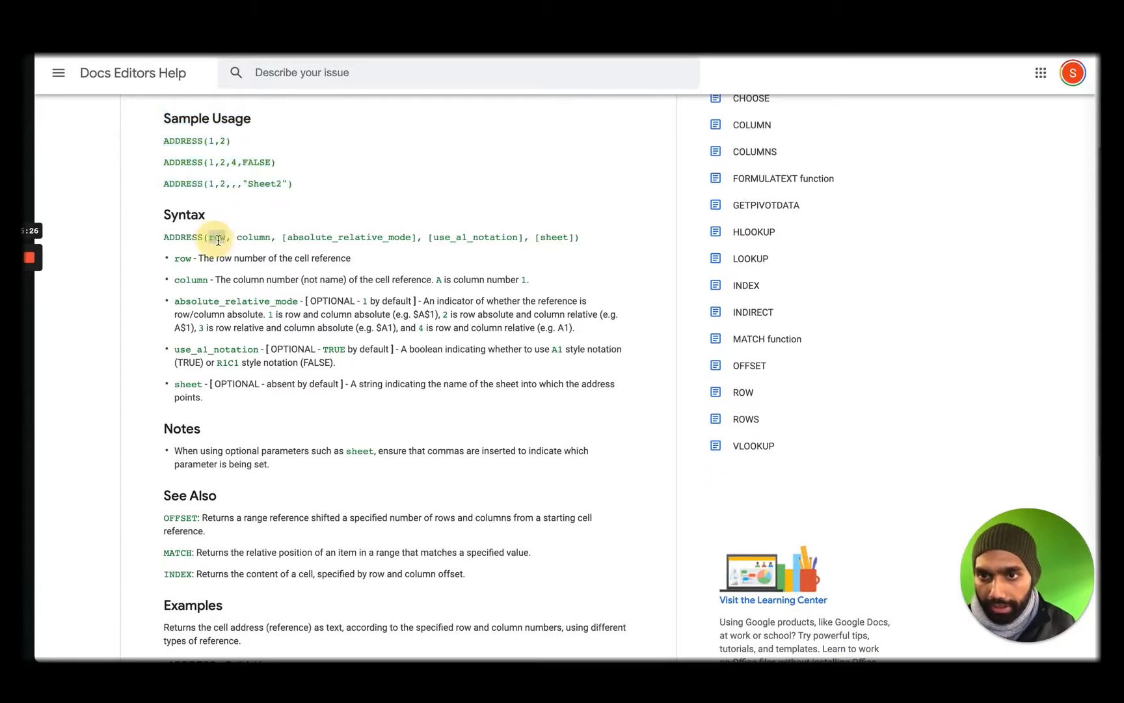
pyautogui.doubleClick(251, 237)
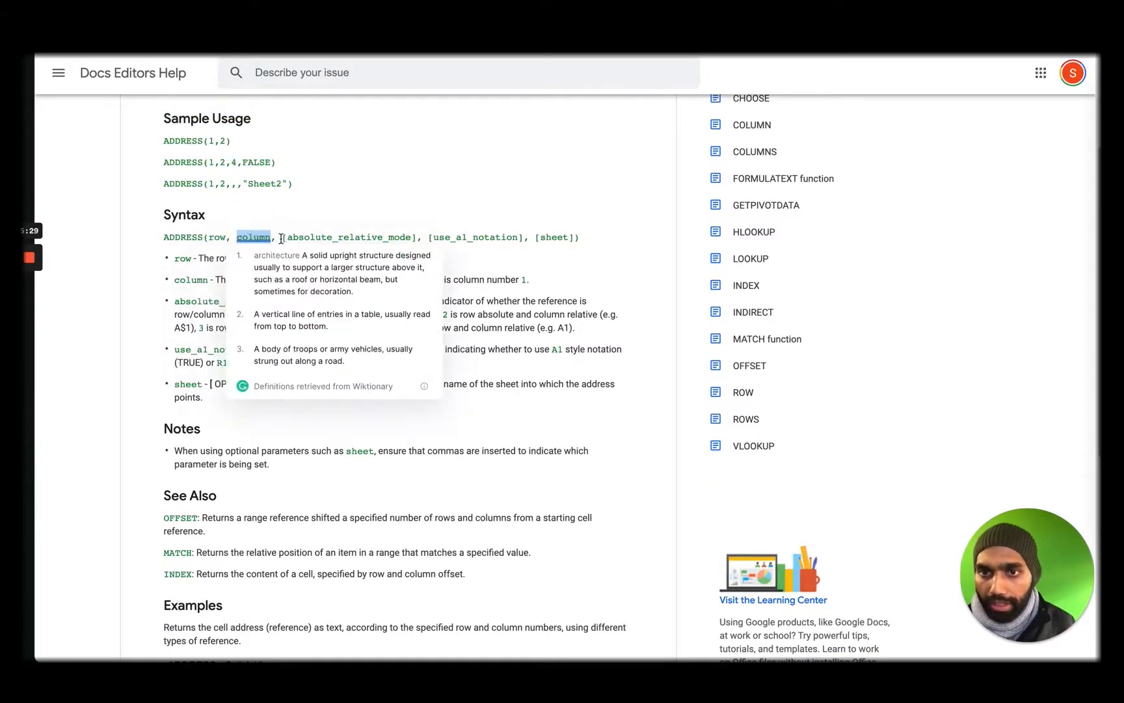
pyautogui.moveTo(282, 236); pyautogui.dragTo(417, 237)
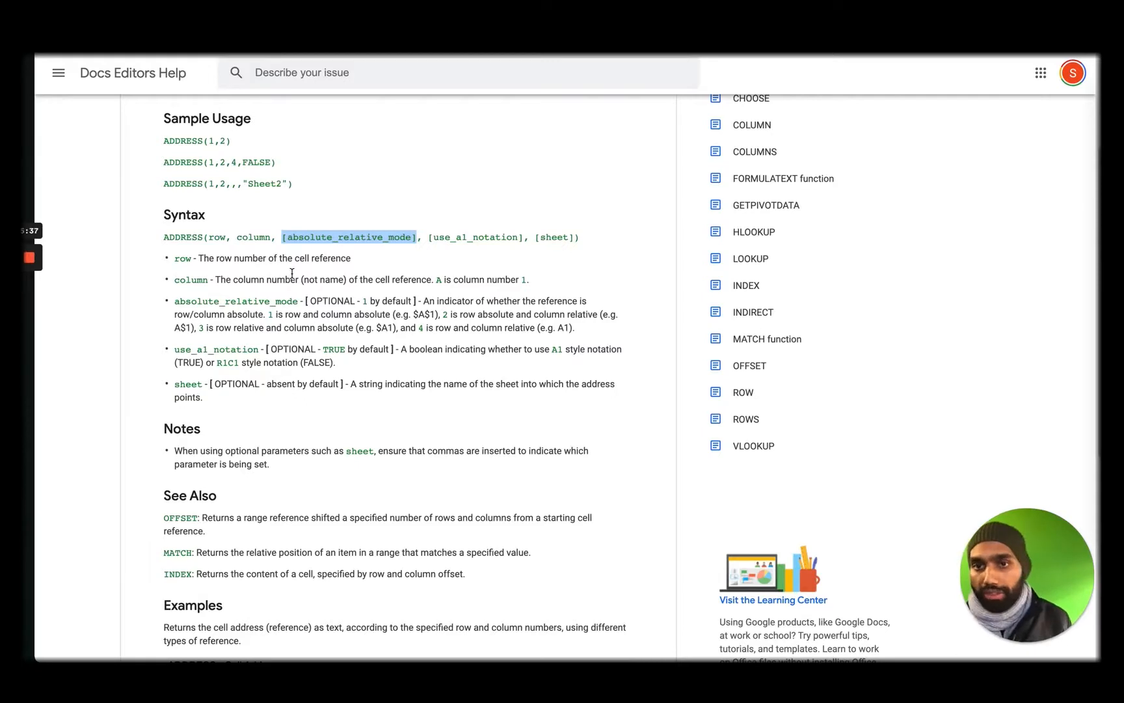
pyautogui.scroll(-1, 294, 311)
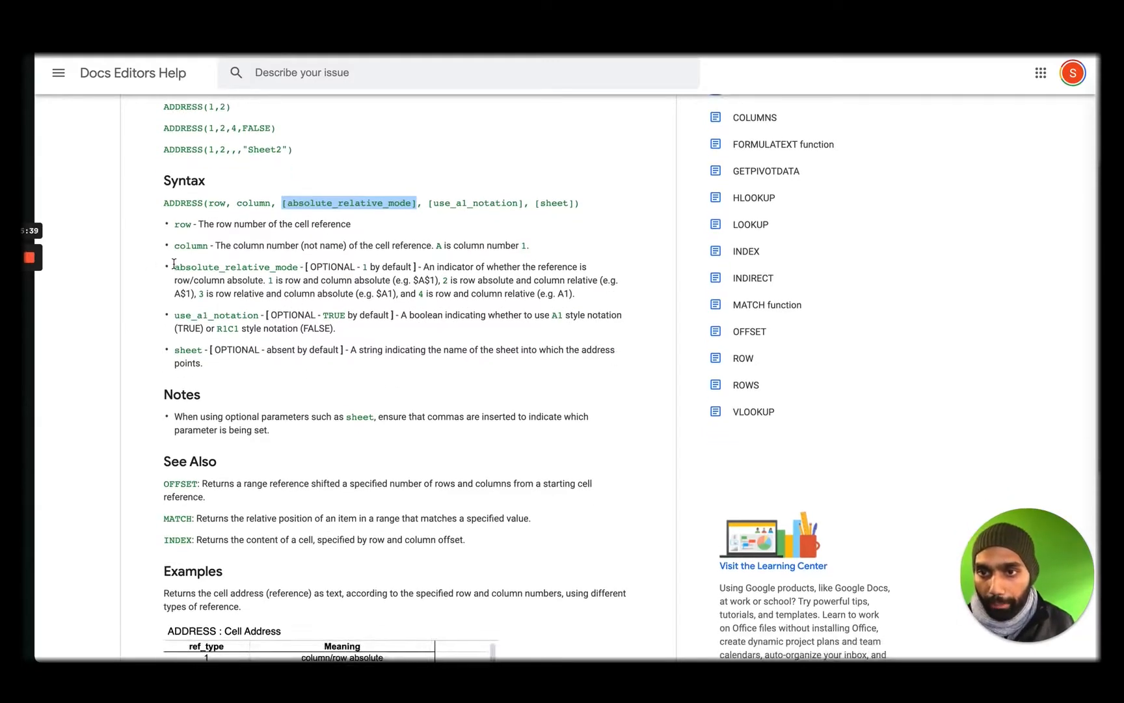
pyautogui.click(176, 265)
pyautogui.moveTo(177, 264); pyautogui.dragTo(576, 294)
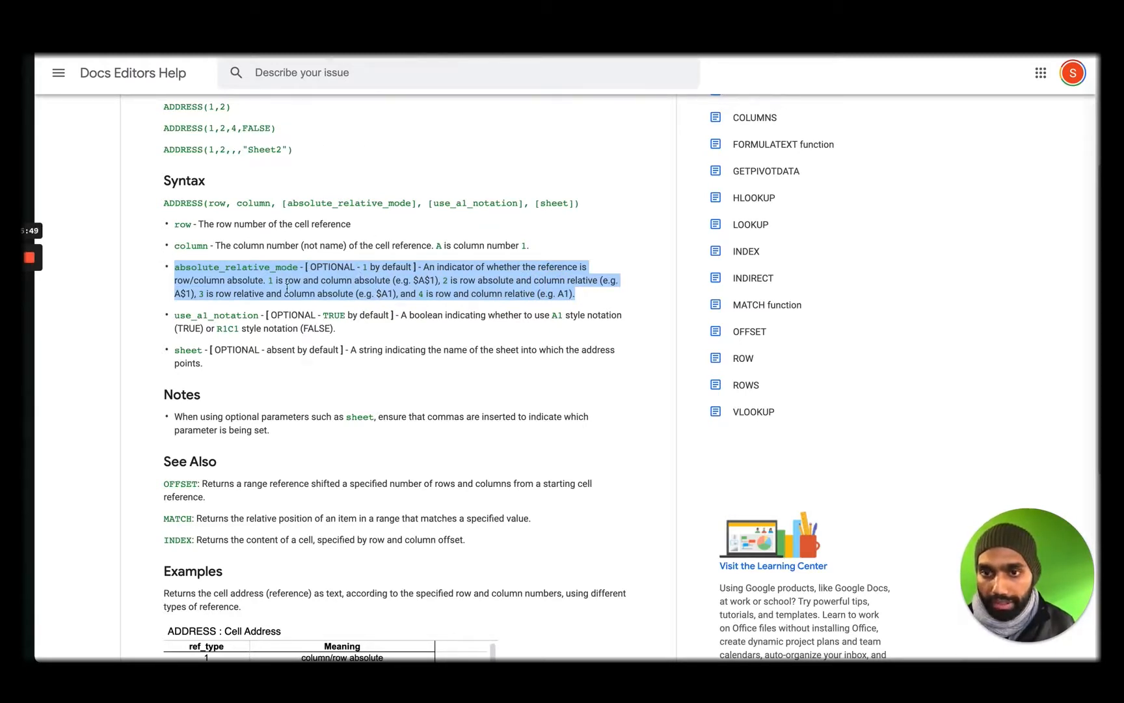
# Step: Return to the spreadsheet and add 1 as the third argument in cell B3, making it =address(3, 2, 1)
pyautogui.hotkey('ctrl', 'shift', 'Tab')
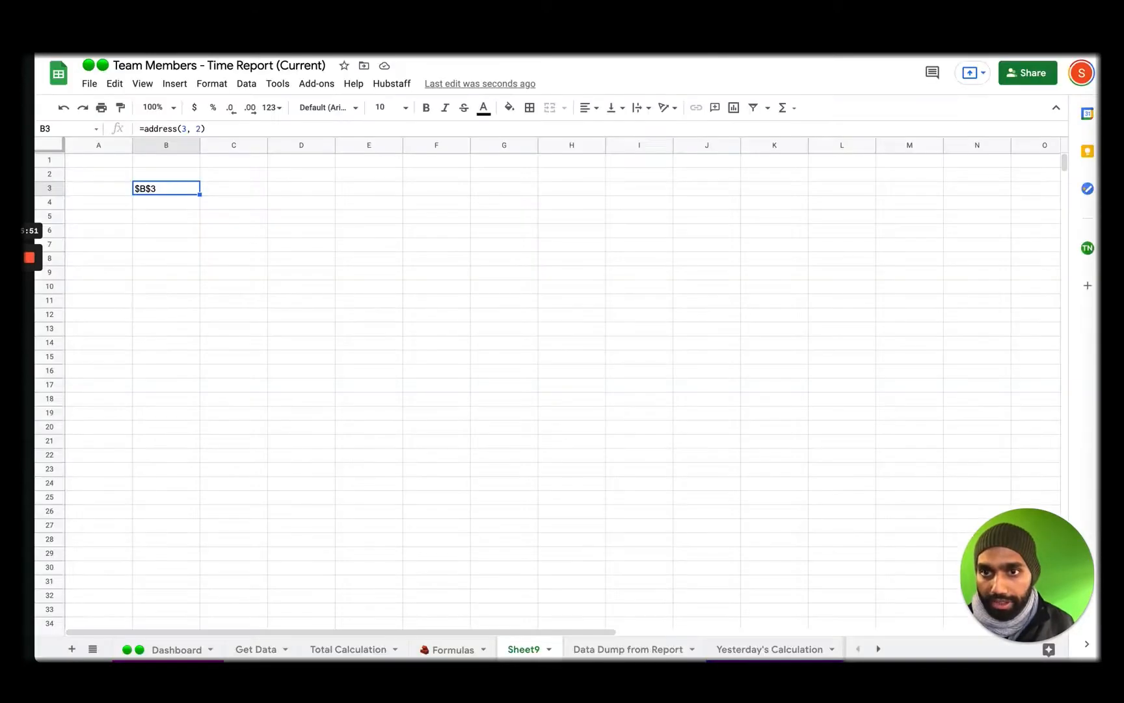
pyautogui.press('Return')
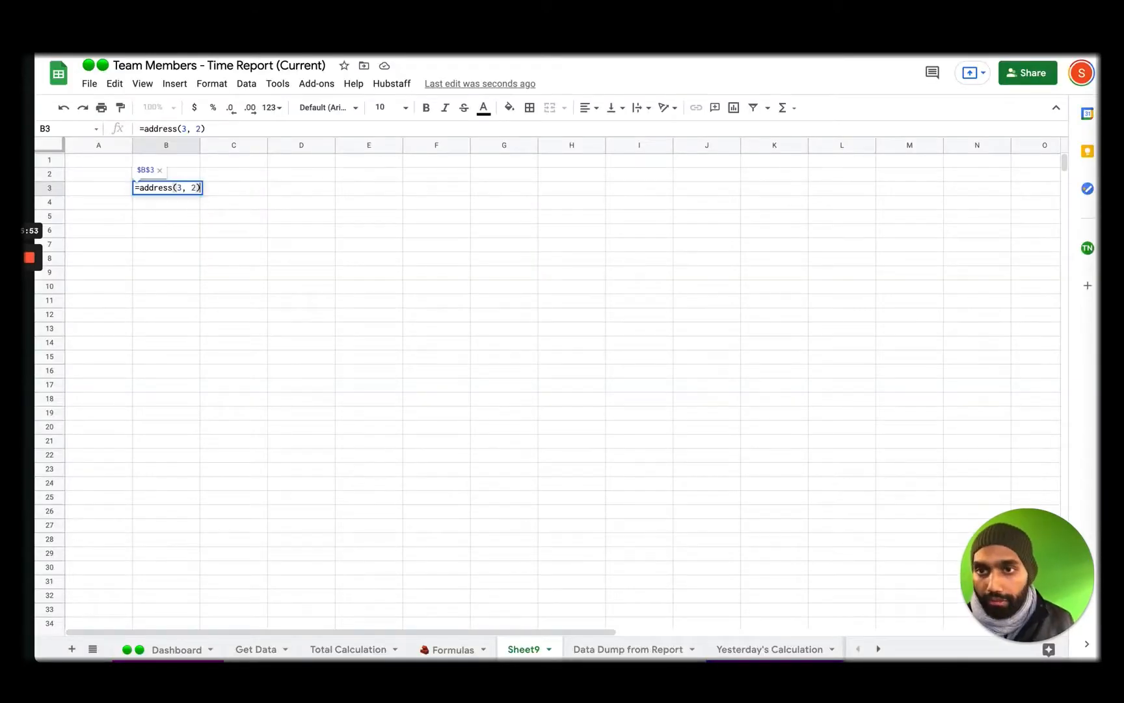
pyautogui.press('Left')
pyautogui.write(', 1')
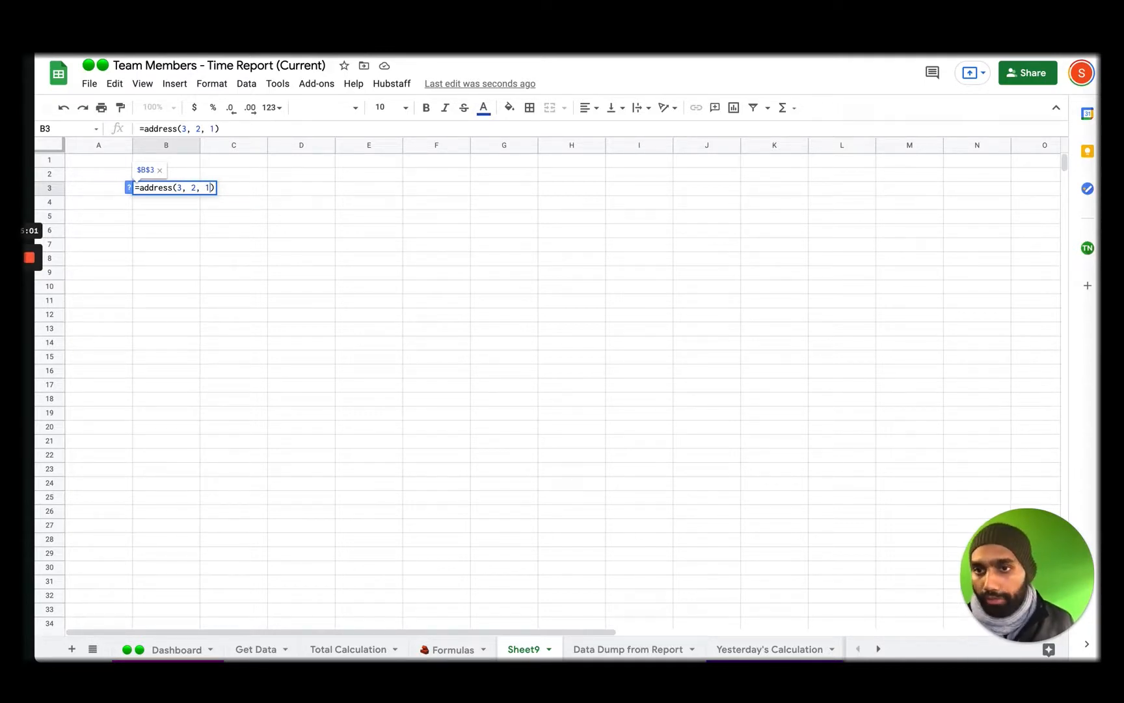
pyautogui.press('Return')
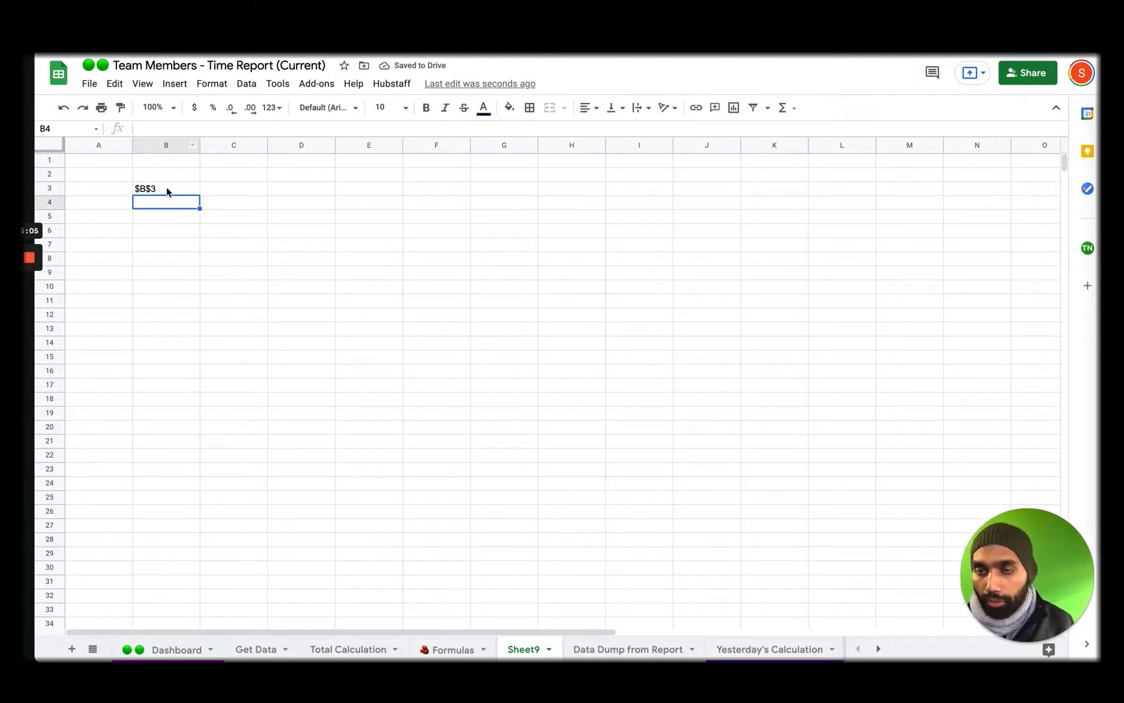
# Step: Change the formula in B3 to =address(3, 2, 2), checking the description of mode 2 in the ADDRESS help article
pyautogui.doubleClick(166, 190)
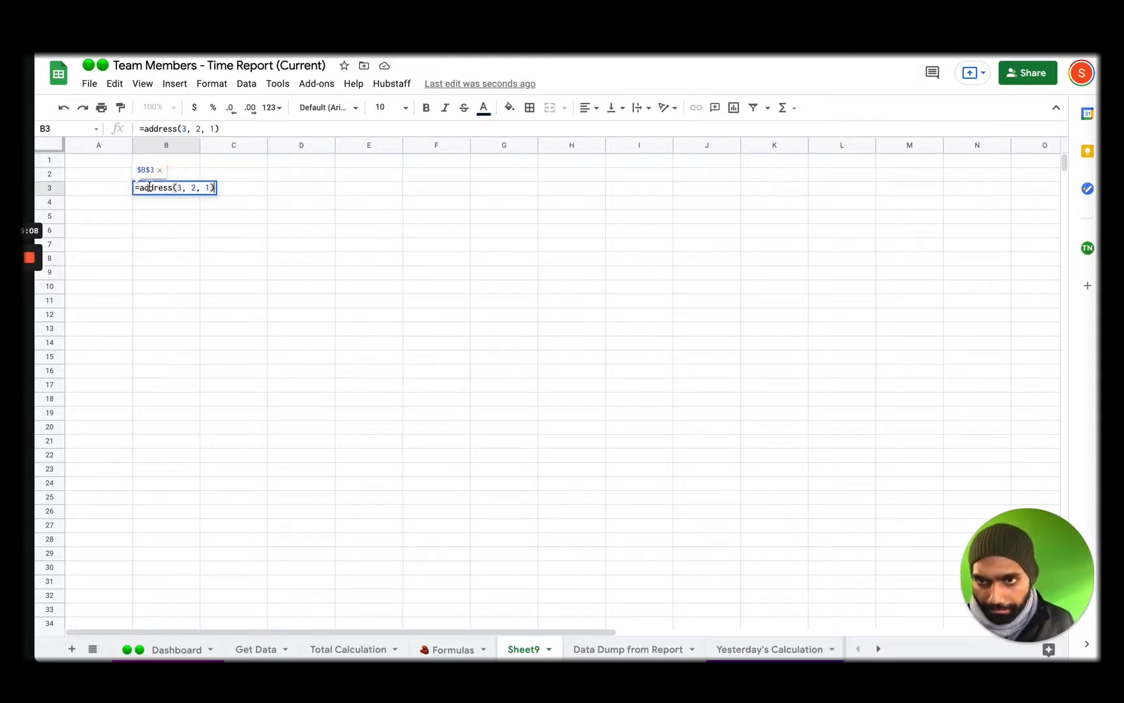
pyautogui.press('BackSpace')
pyautogui.write('2')
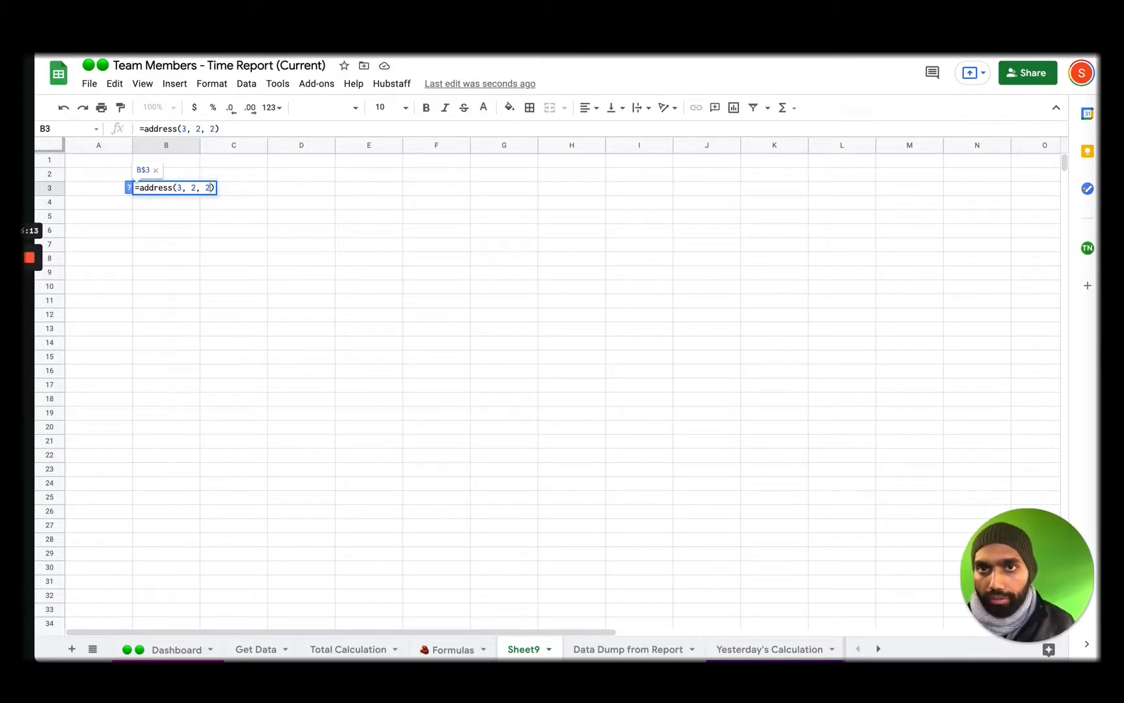
pyautogui.hotkey('ctrl', 'Tab')
pyautogui.click(393, 296)
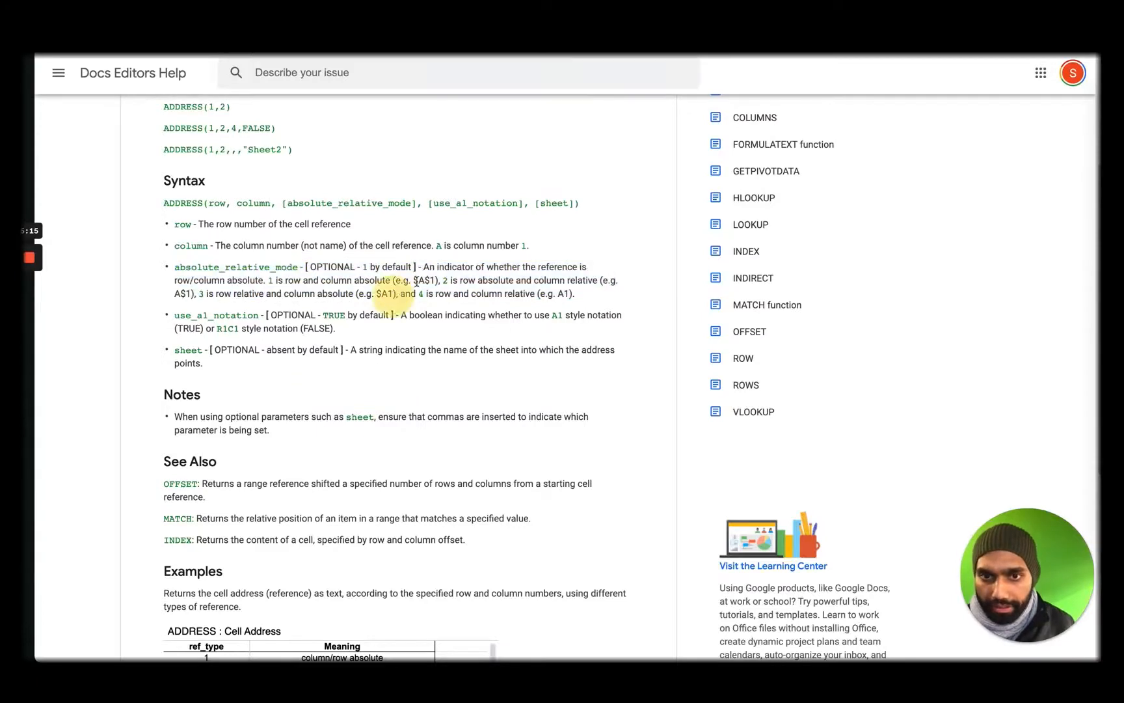
pyautogui.moveTo(443, 281); pyautogui.dragTo(601, 280)
pyautogui.hotkey('ctrl', 'shift', 'Tab')
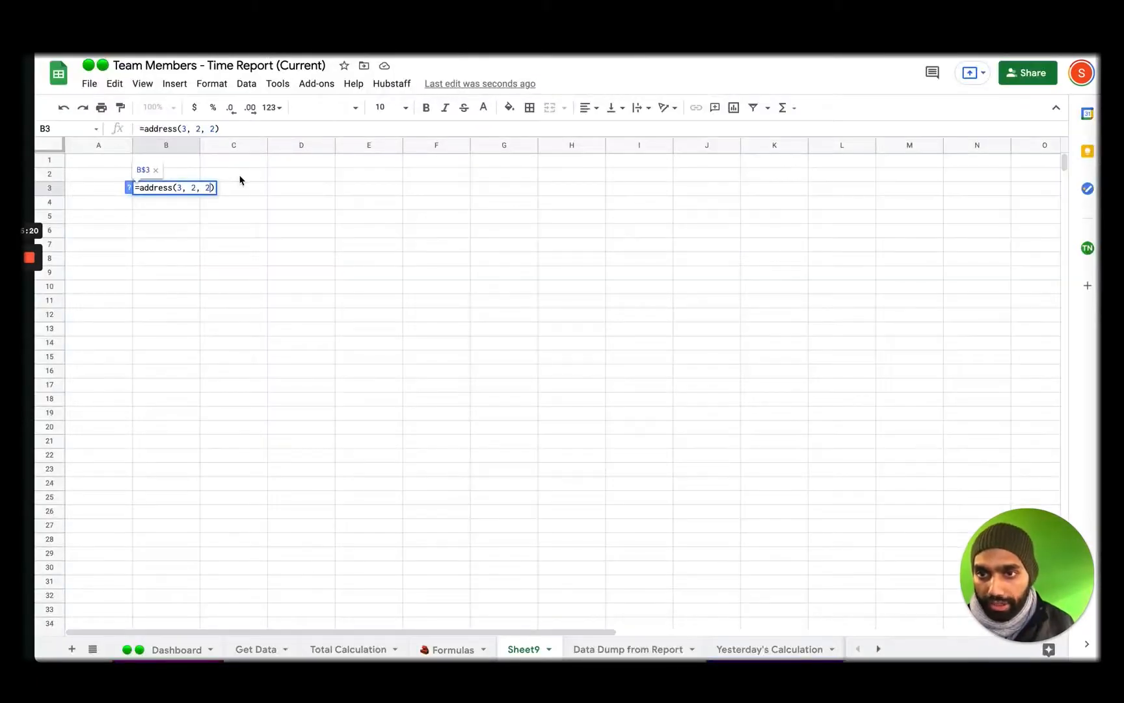
pyautogui.press('Return')
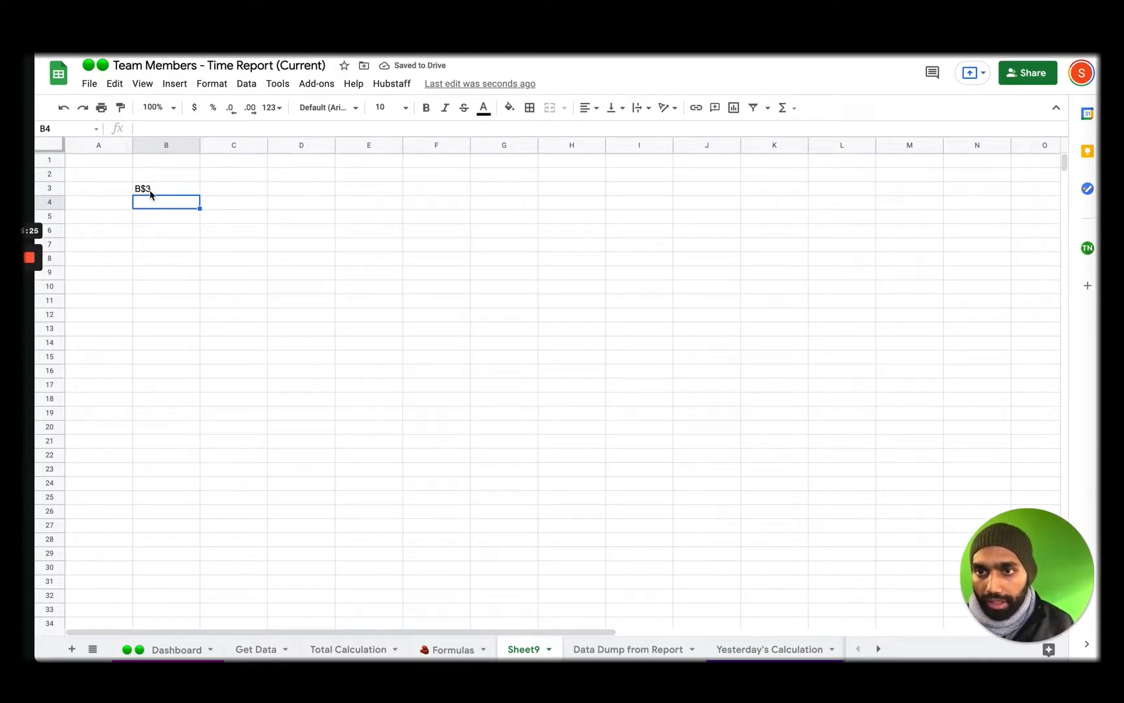
# Step: Highlight column B and row 3, and change the formula in B3 to =address(3, 2, 3)
pyautogui.click(153, 144)
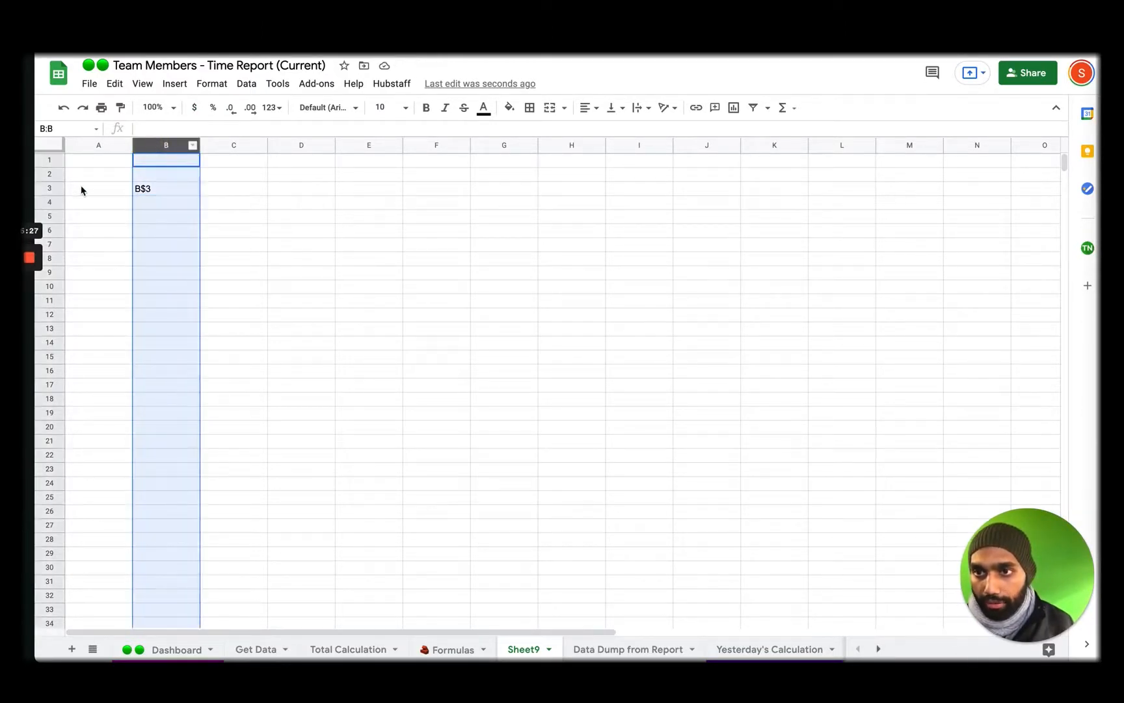
pyautogui.click(58, 186)
pyautogui.doubleClick(163, 193)
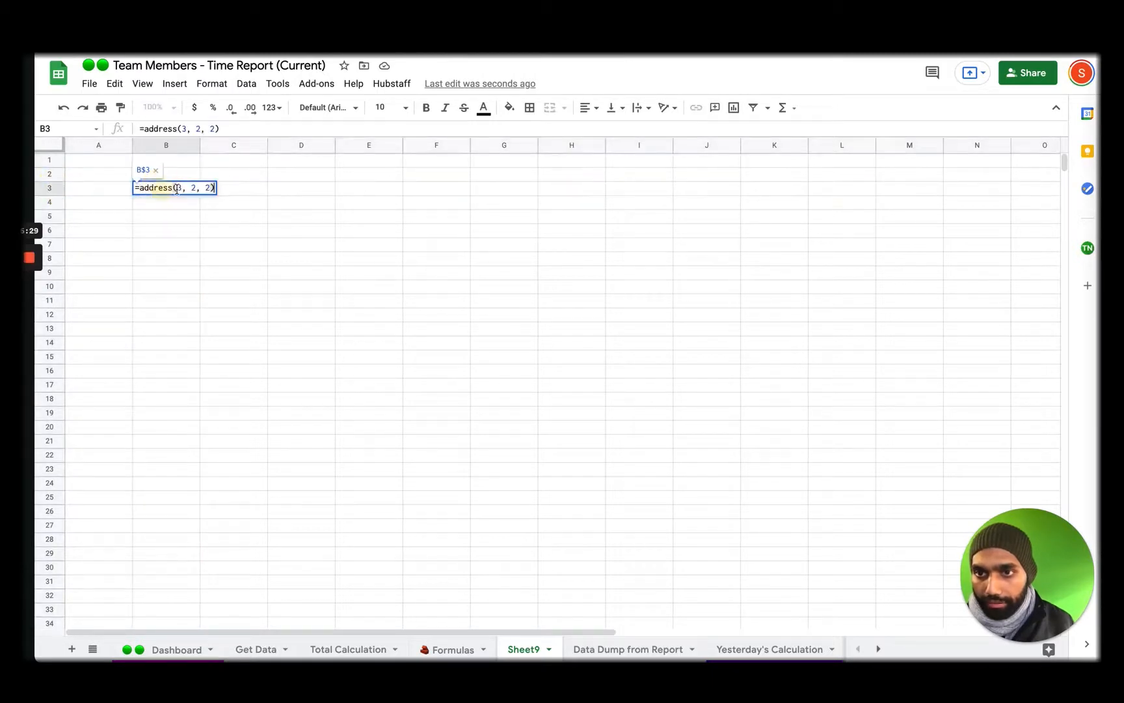
pyautogui.press('Left')
pyautogui.hotkey('shift', 'Left')
pyautogui.write('3')
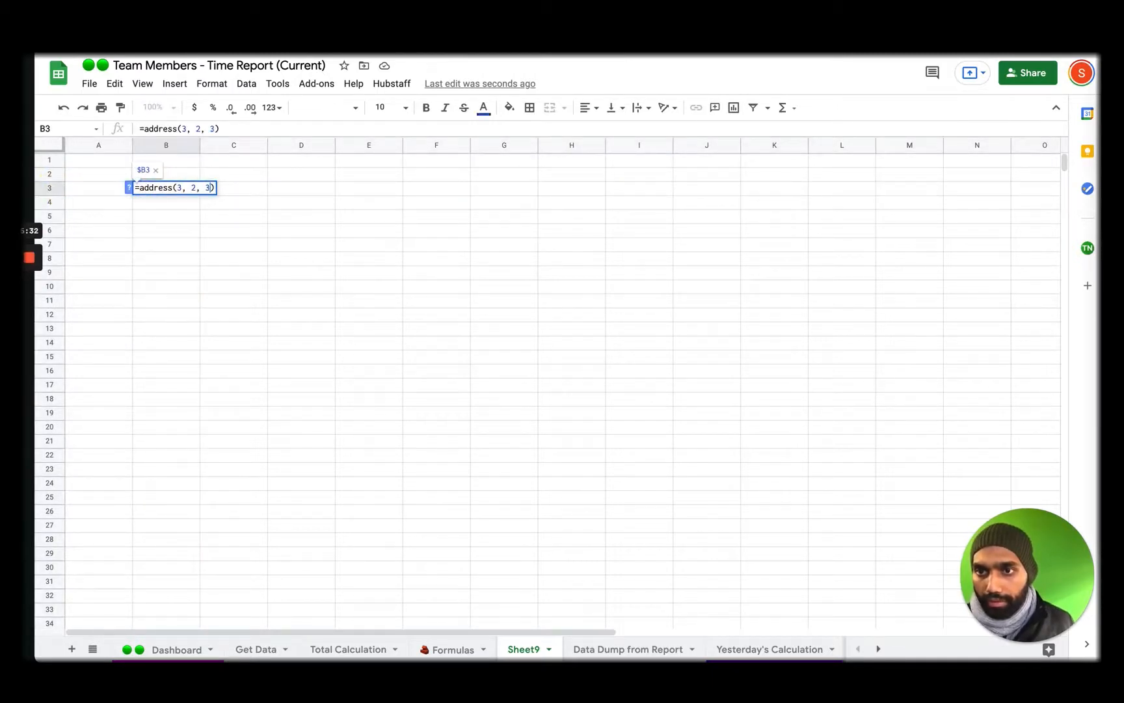
pyautogui.press('Return')
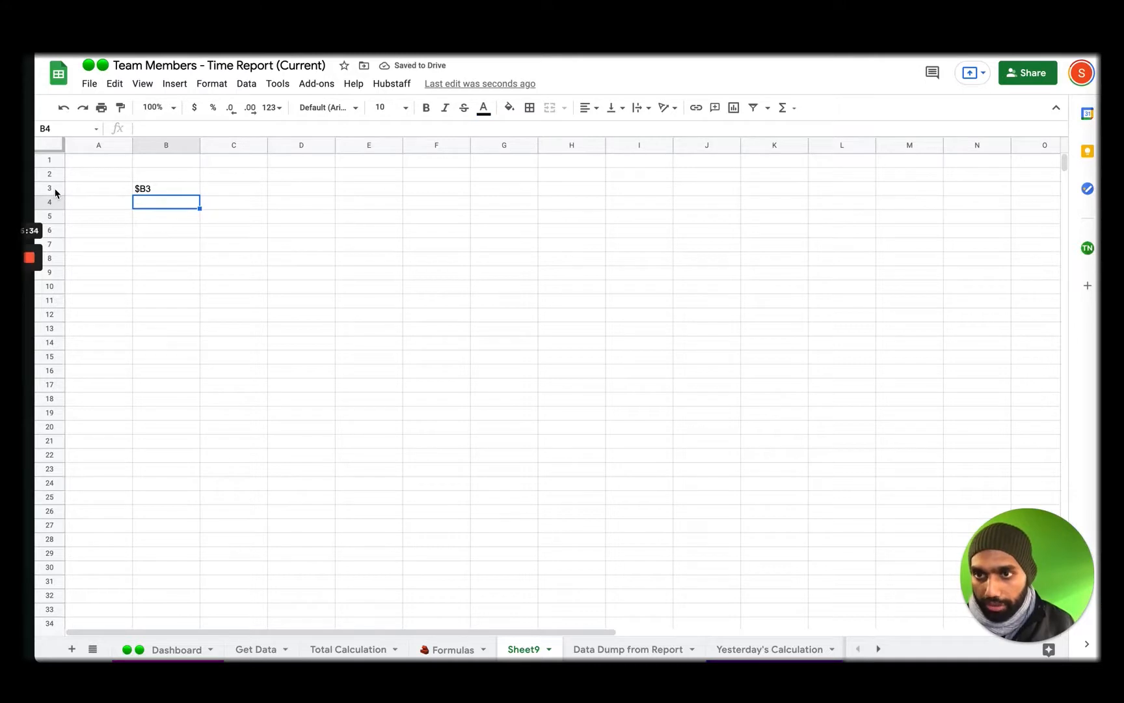
# Step: Highlight row 3 and column B again, and change the formula in B3 to =address(3, 2, 4)
pyautogui.click(54, 188)
pyautogui.click(166, 144)
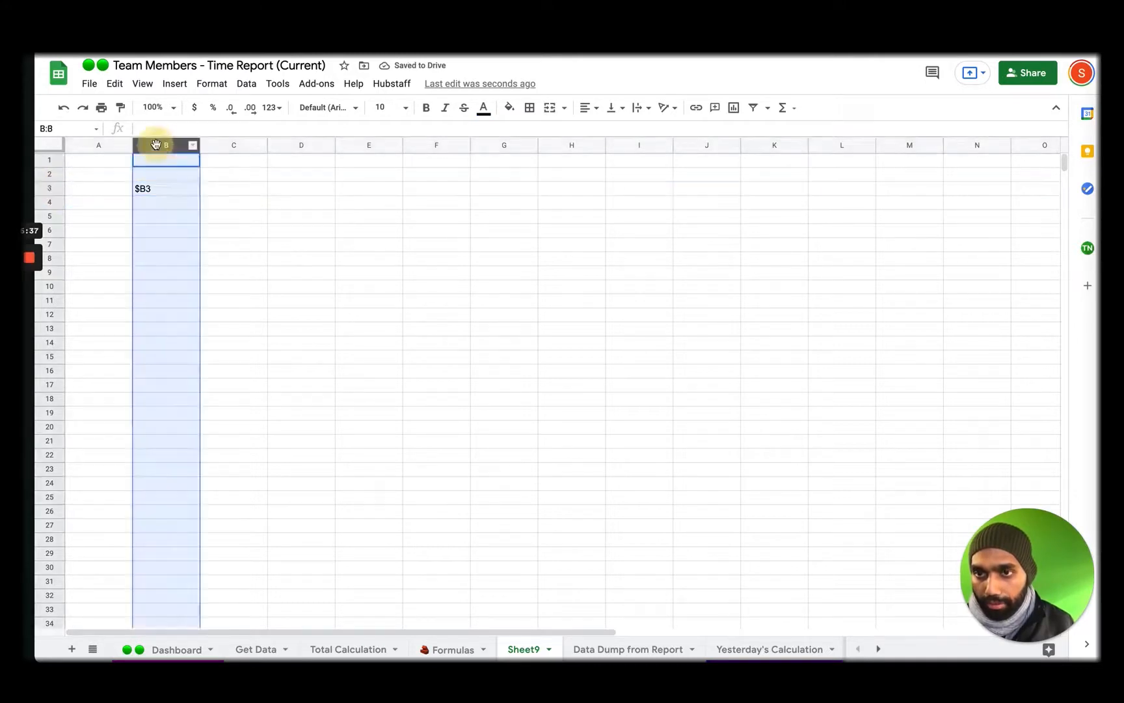
pyautogui.doubleClick(161, 191)
pyautogui.press('Left')
pyautogui.hotkey('shift', 'Left')
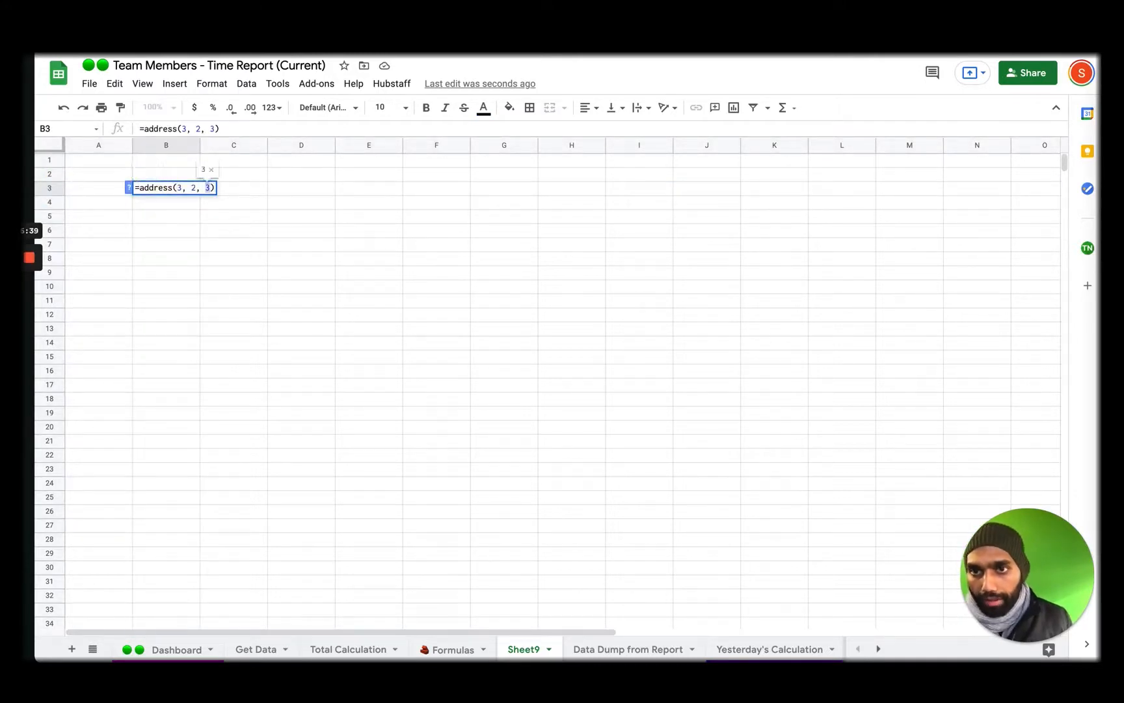
pyautogui.write('4')
pyautogui.press('Return')
# Step: Make cell B3 bold and centre its content horizontally
pyautogui.click(168, 188)
pyautogui.hotkey('ctrl', 'b')
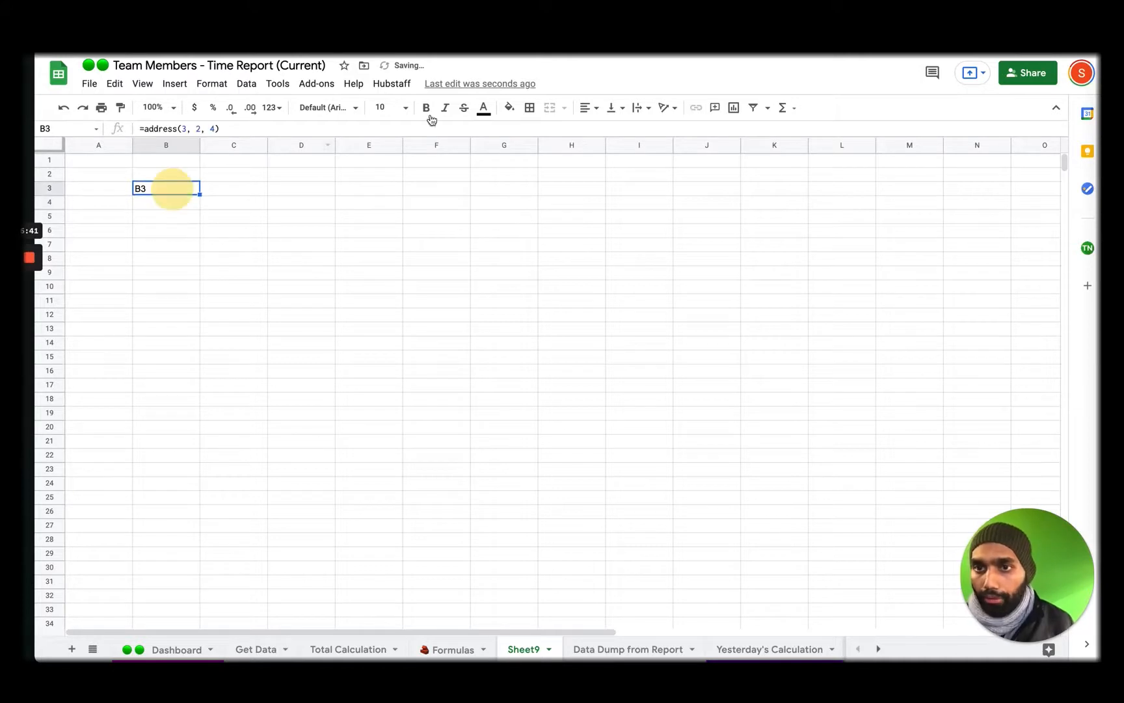
pyautogui.click(588, 107)
pyautogui.click(603, 130)
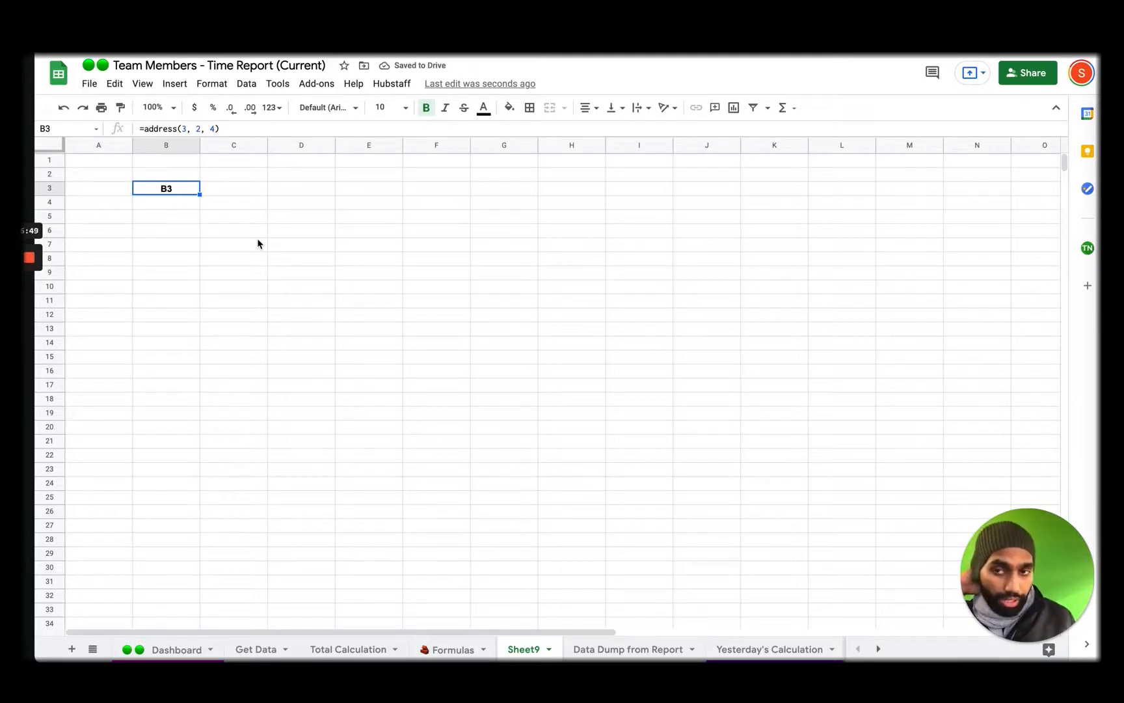
# Step: Try adding true as the fourth argument in B3, checking use_a1_notation in the help article, and discard the edit
pyautogui.doubleClick(168, 190)
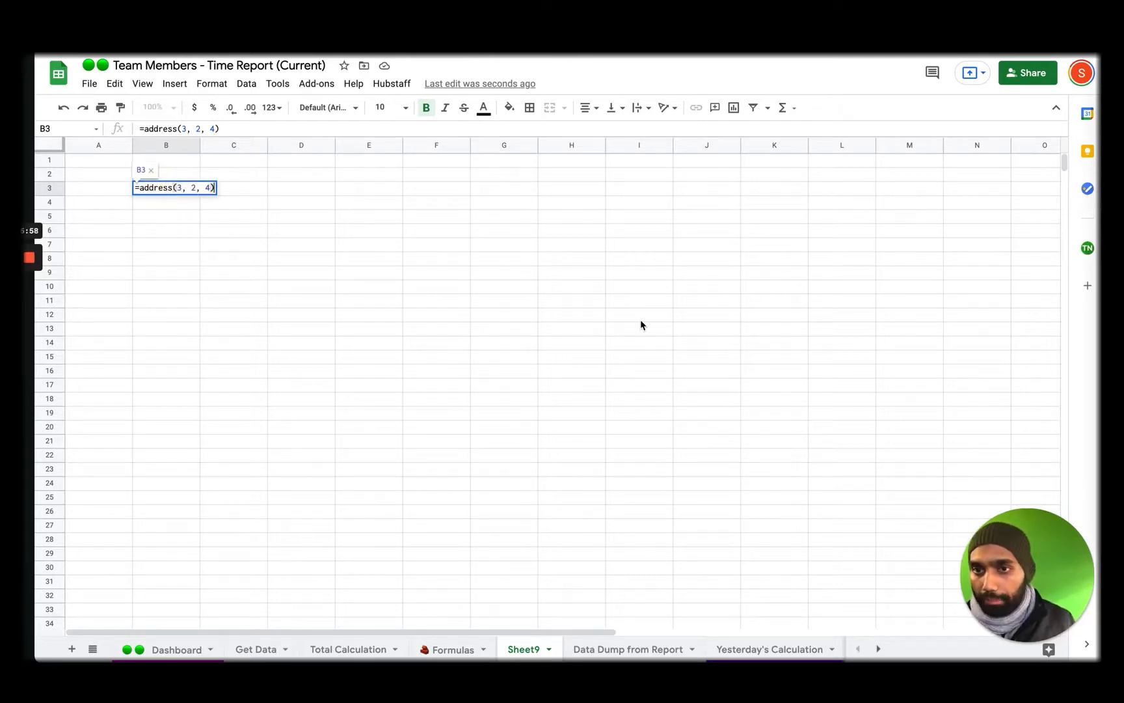
pyautogui.write(', ')
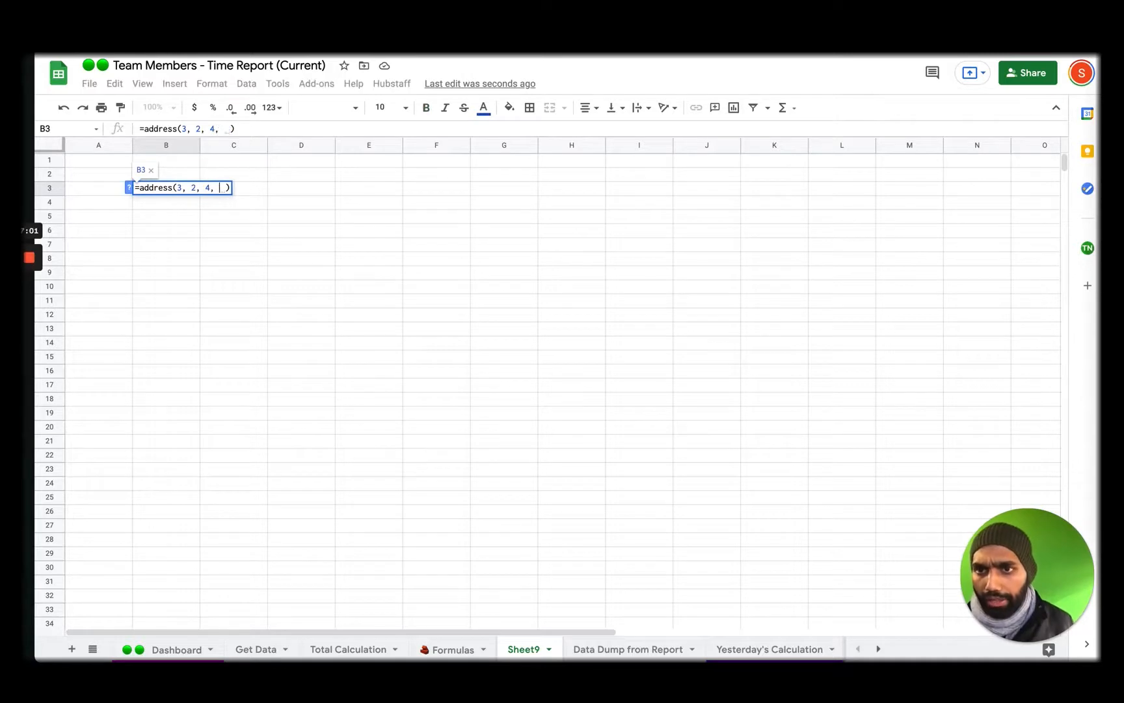
pyautogui.write('t')
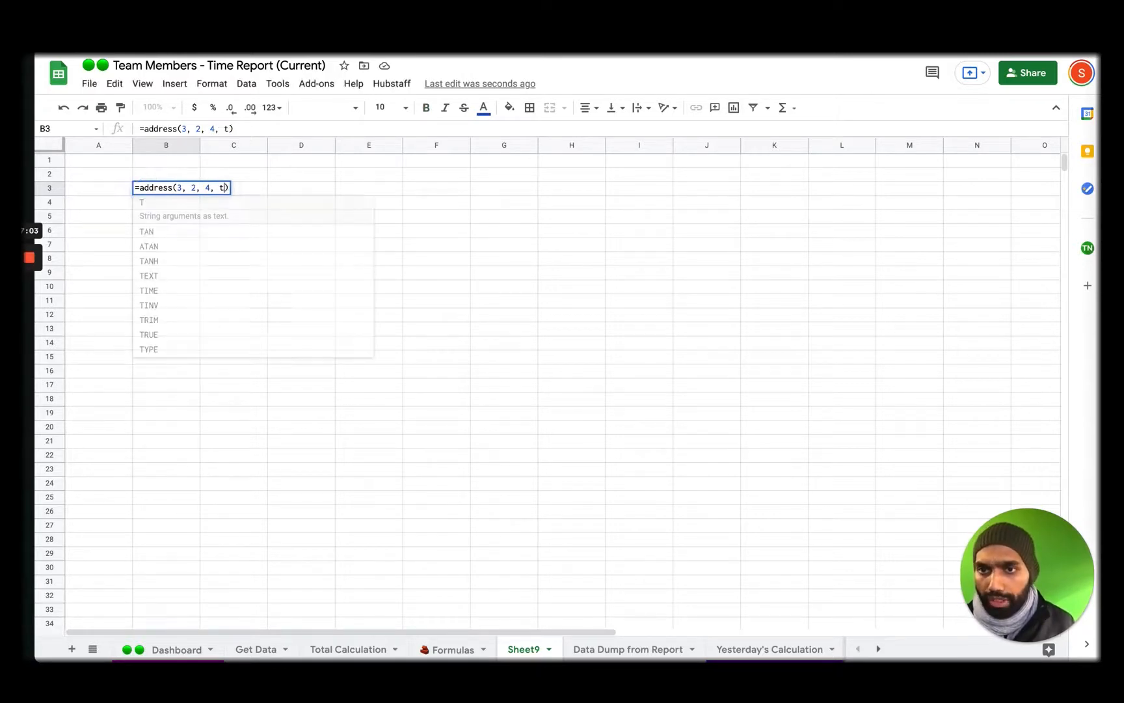
pyautogui.write('rue')
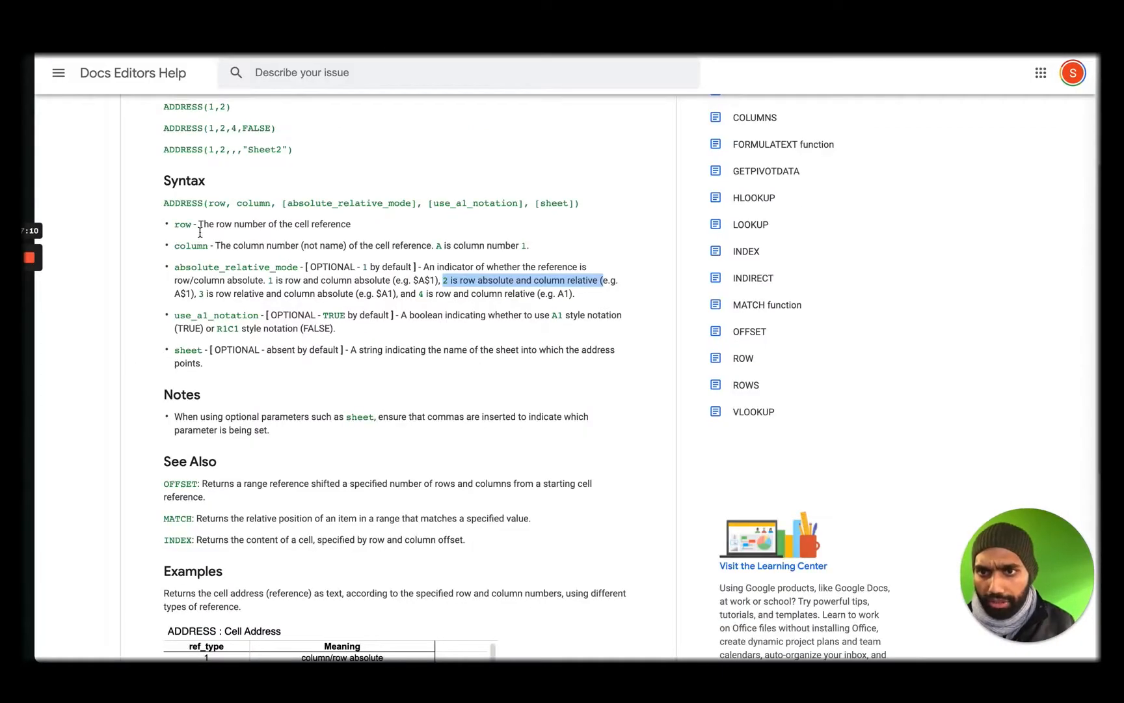
pyautogui.moveTo(174, 319); pyautogui.dragTo(337, 329)
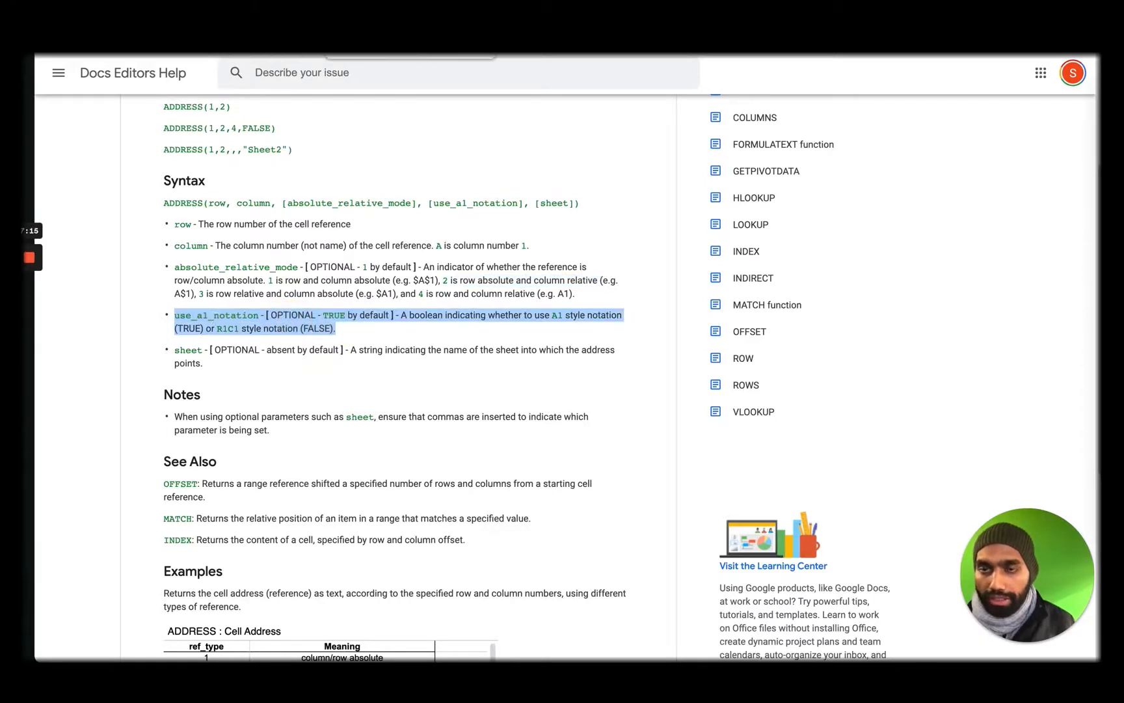
pyautogui.click(366, 23)
pyautogui.press('Escape')
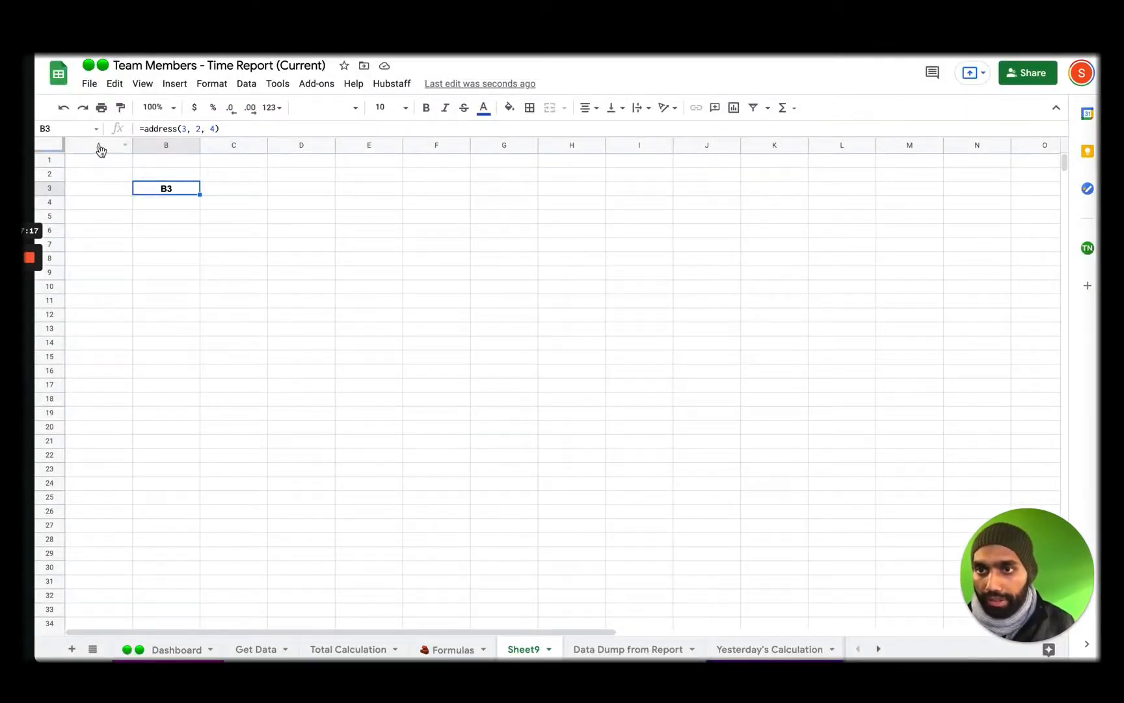
# Step: Add false as the fourth argument in B3, making the formula =address(3, 2, 4, false)
pyautogui.doubleClick(171, 187)
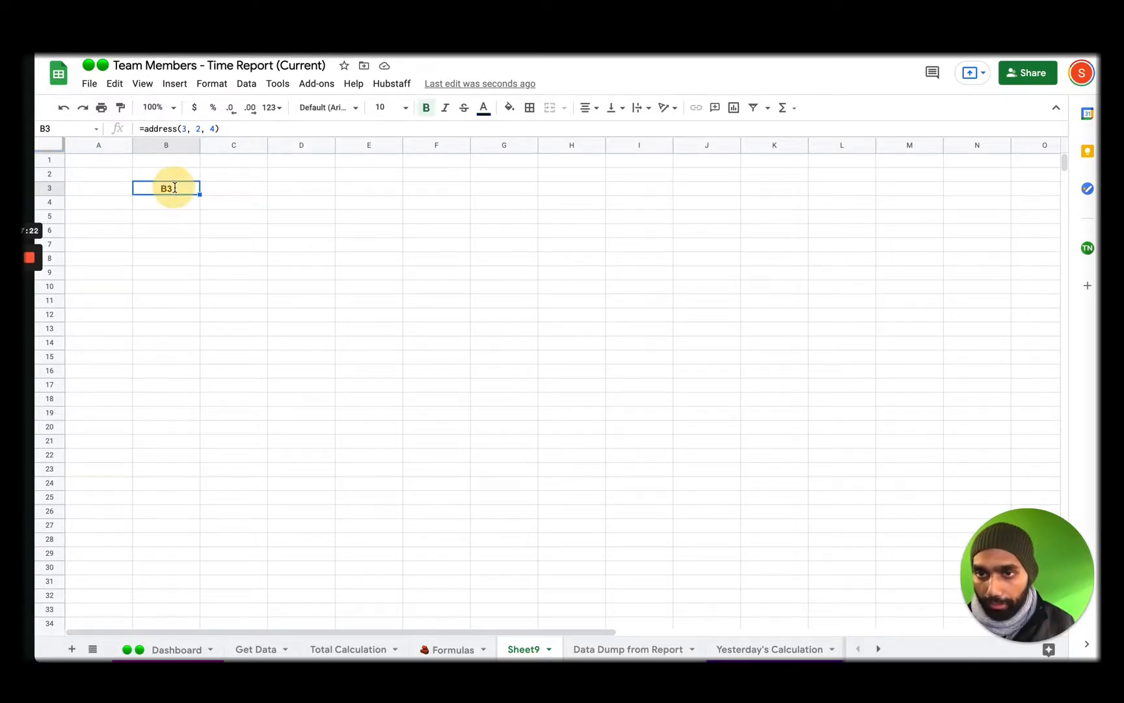
pyautogui.write(', false')
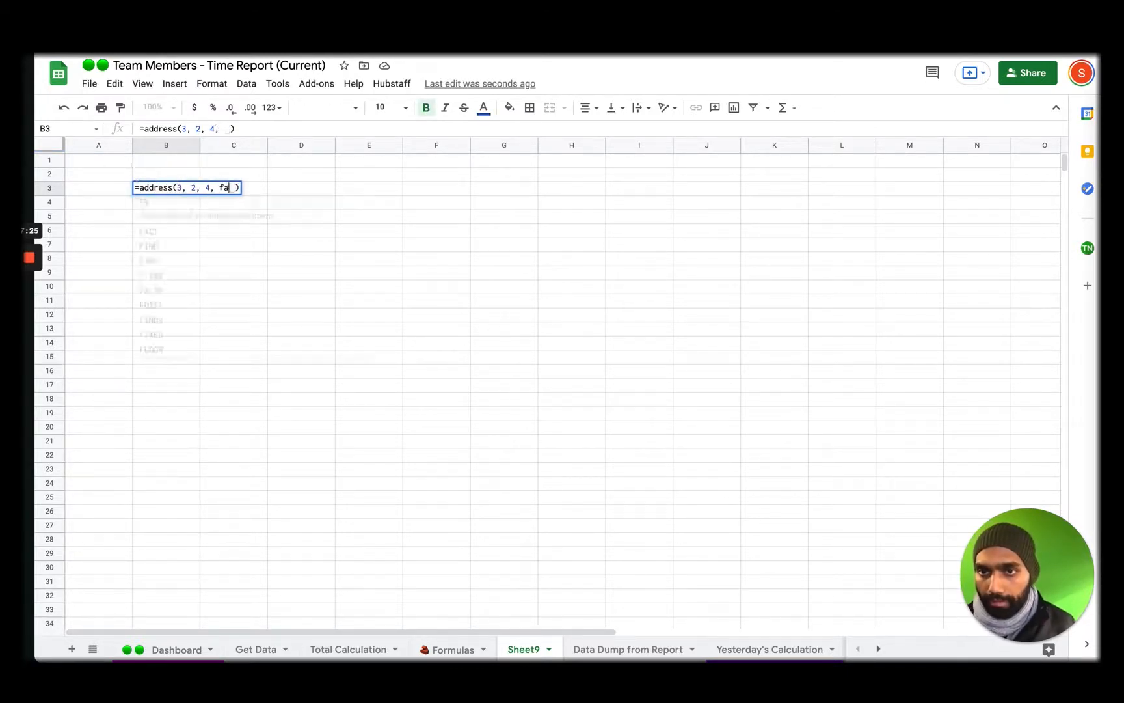
pyautogui.press('Return')
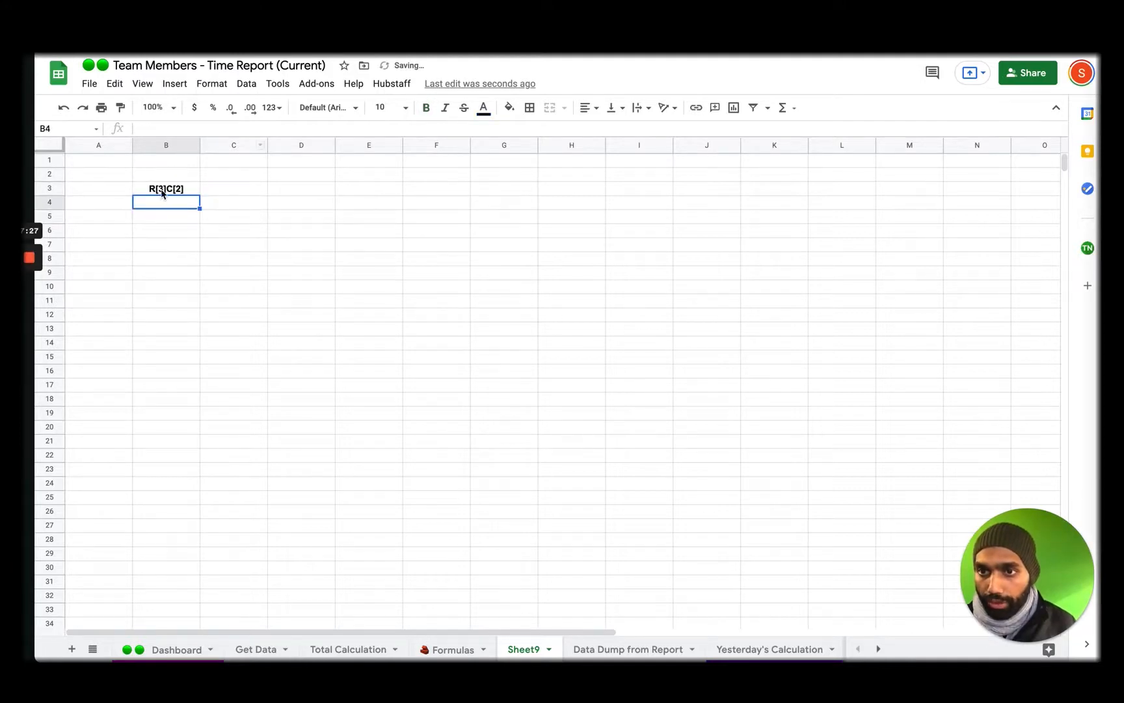
pyautogui.click(183, 191)
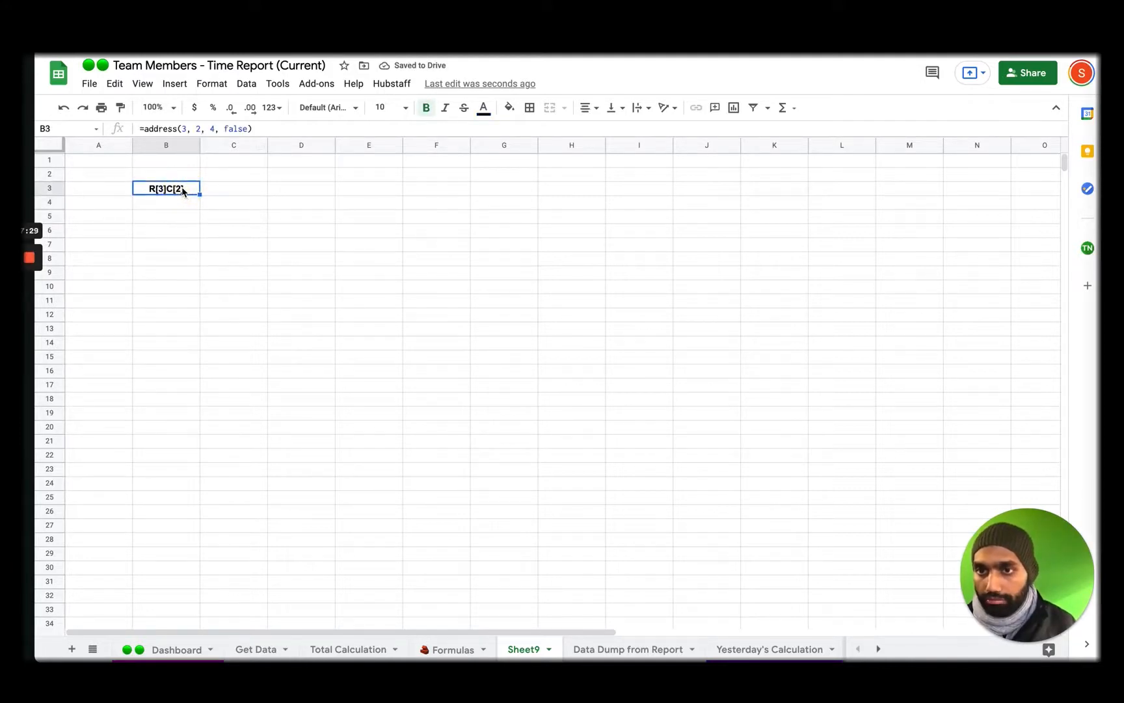
# Step: Replace the fourth argument in B3 with true, making the formula =address(3, 2, 4, true)
pyautogui.doubleClick(182, 190)
pyautogui.doubleClick(233, 187)
pyautogui.write('true')
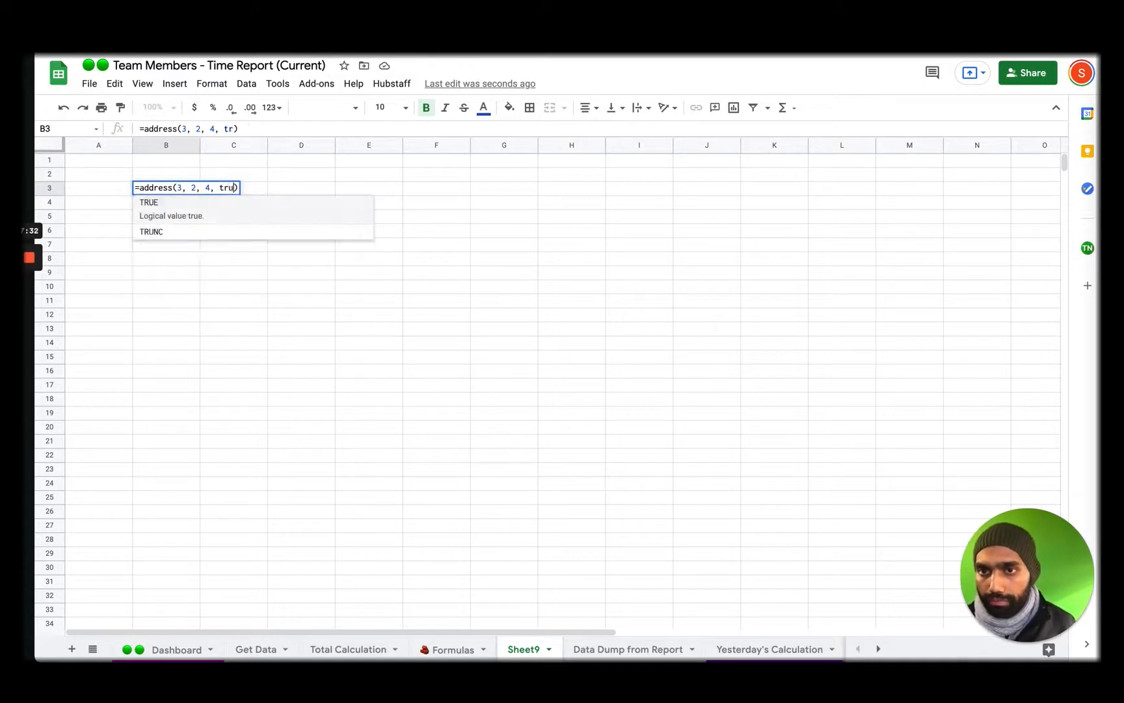
pyautogui.press('Return')
pyautogui.press('Up')
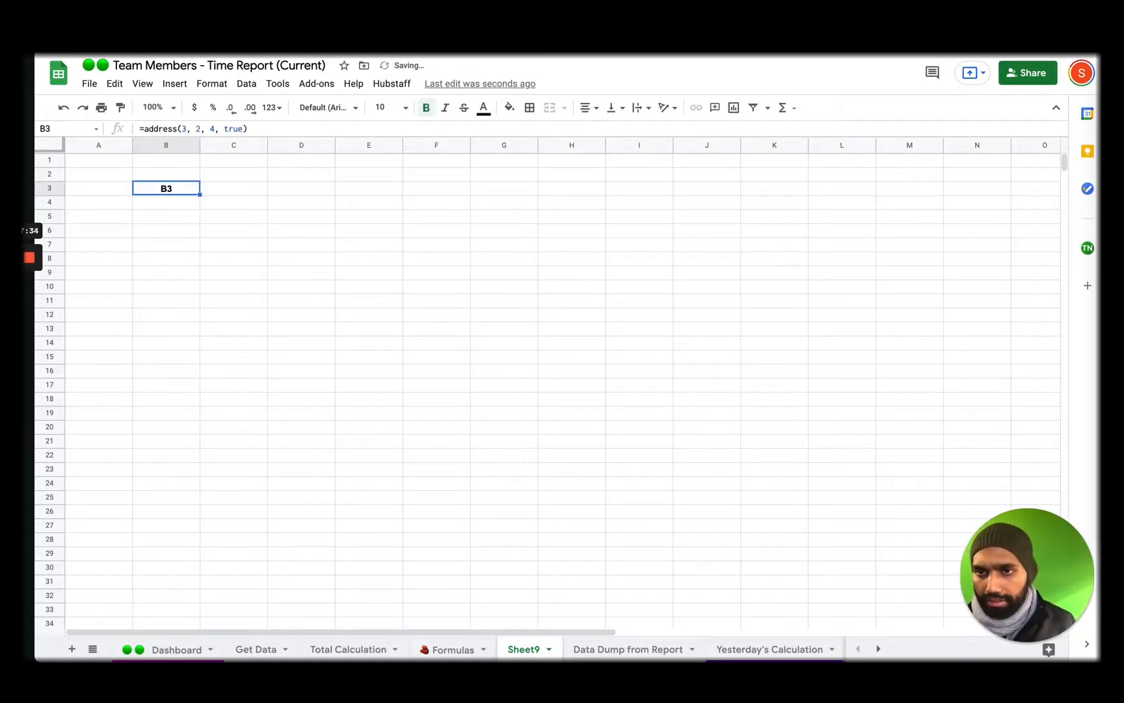
# Step: Remove the optional third and fourth arguments from the formula in B3, leaving =address(3, 2)
pyautogui.doubleClick(183, 188)
pyautogui.doubleClick(229, 187)
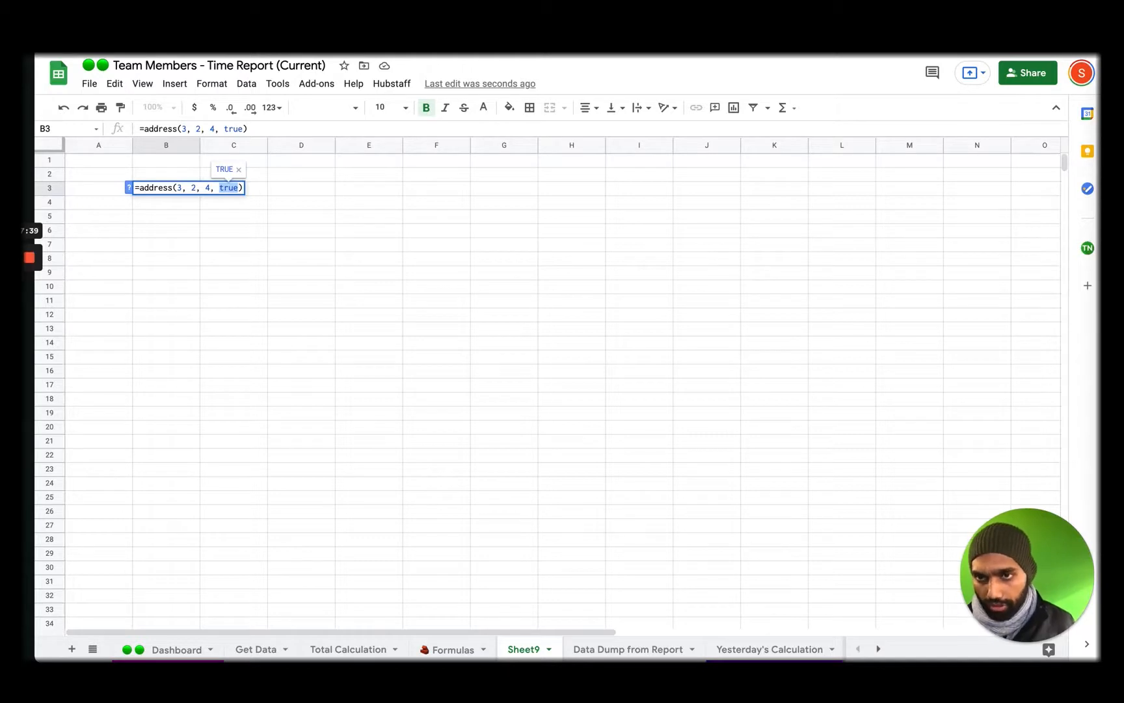
pyautogui.press('BackSpace')
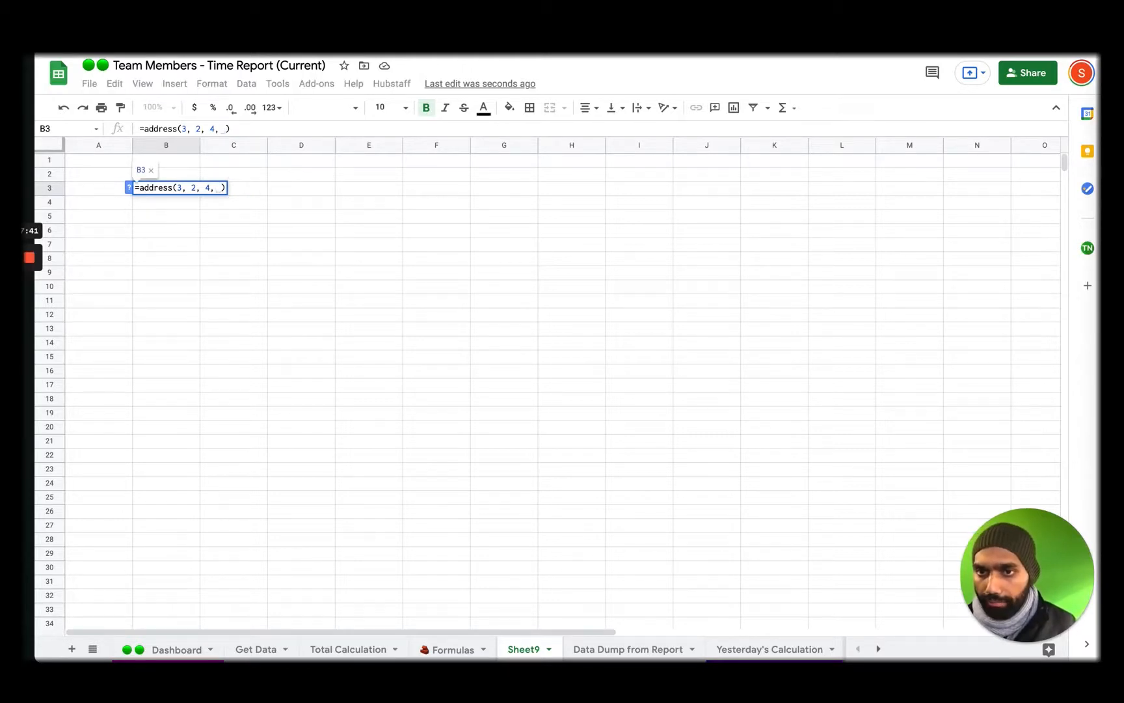
pyautogui.press('Return')
pyautogui.doubleClick(186, 192)
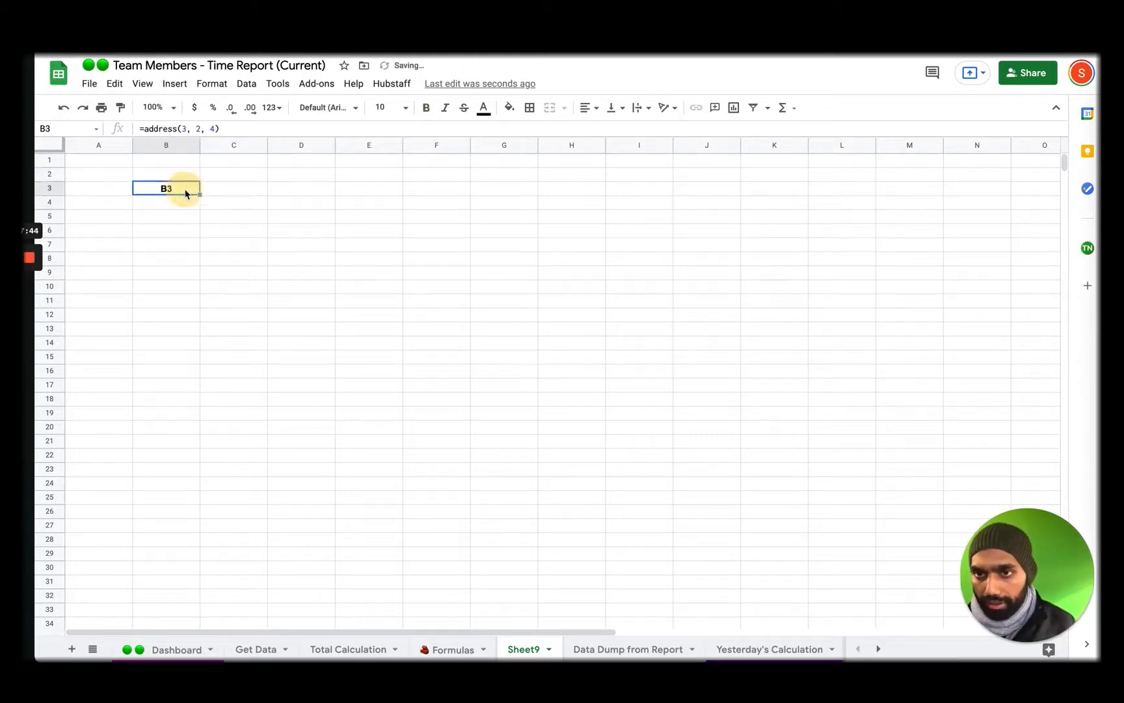
pyautogui.press('Left')
pyautogui.press('BackSpace')
pyautogui.press('BackSpace')
pyautogui.press('BackSpace')
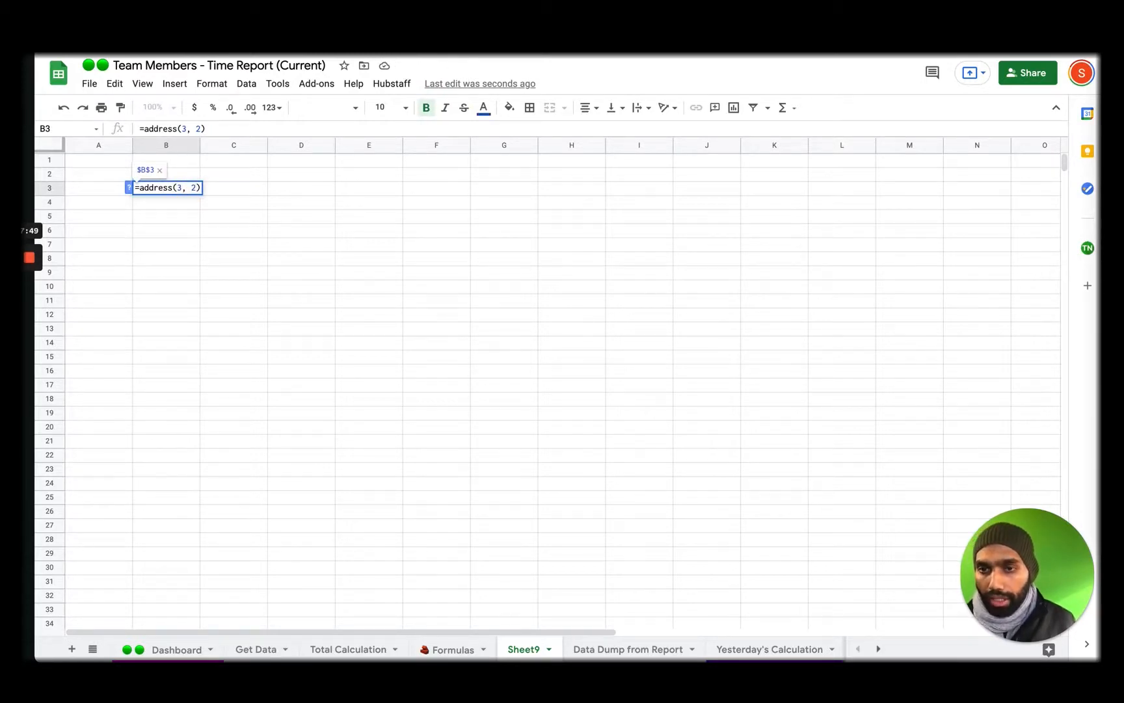
pyautogui.press('Return')
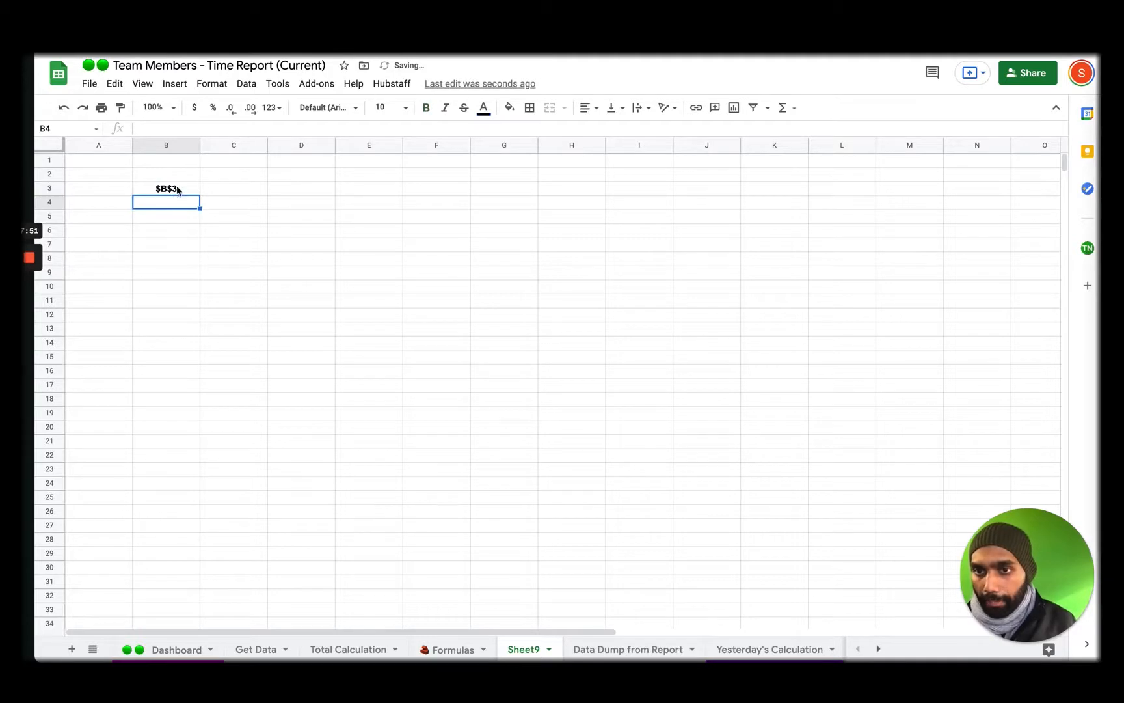
pyautogui.click(176, 190)
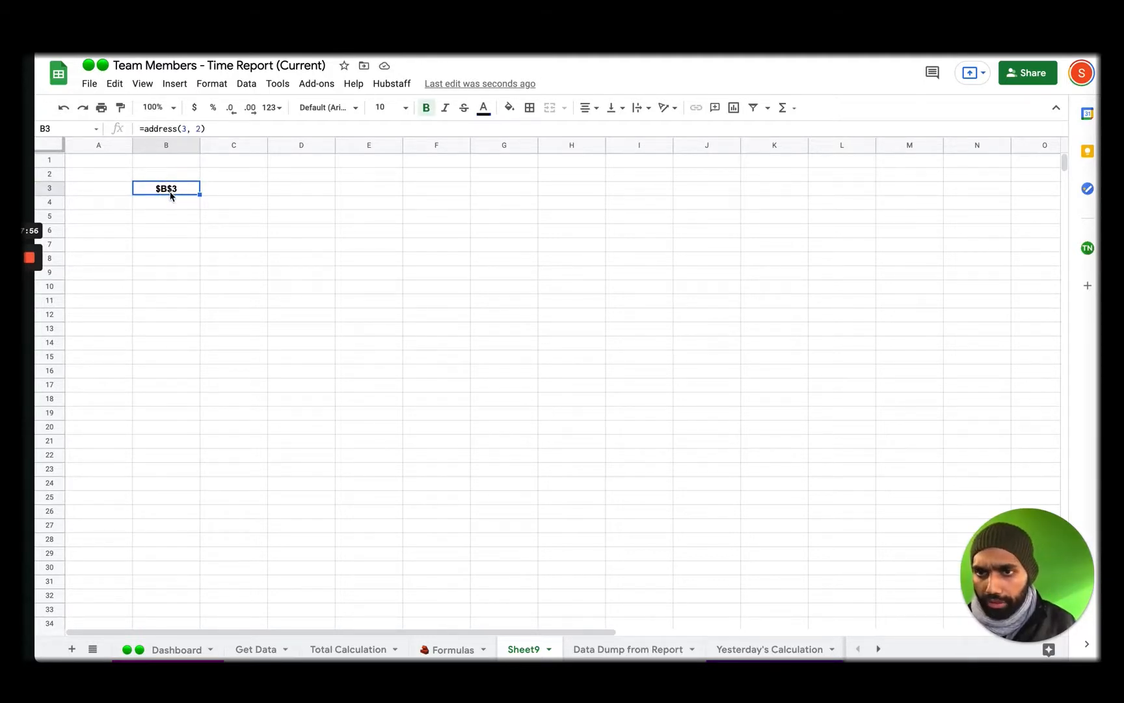
# Step: Add 3 as the third argument in B3, making the formula =address(3, 2, 3)
pyautogui.doubleClick(171, 194)
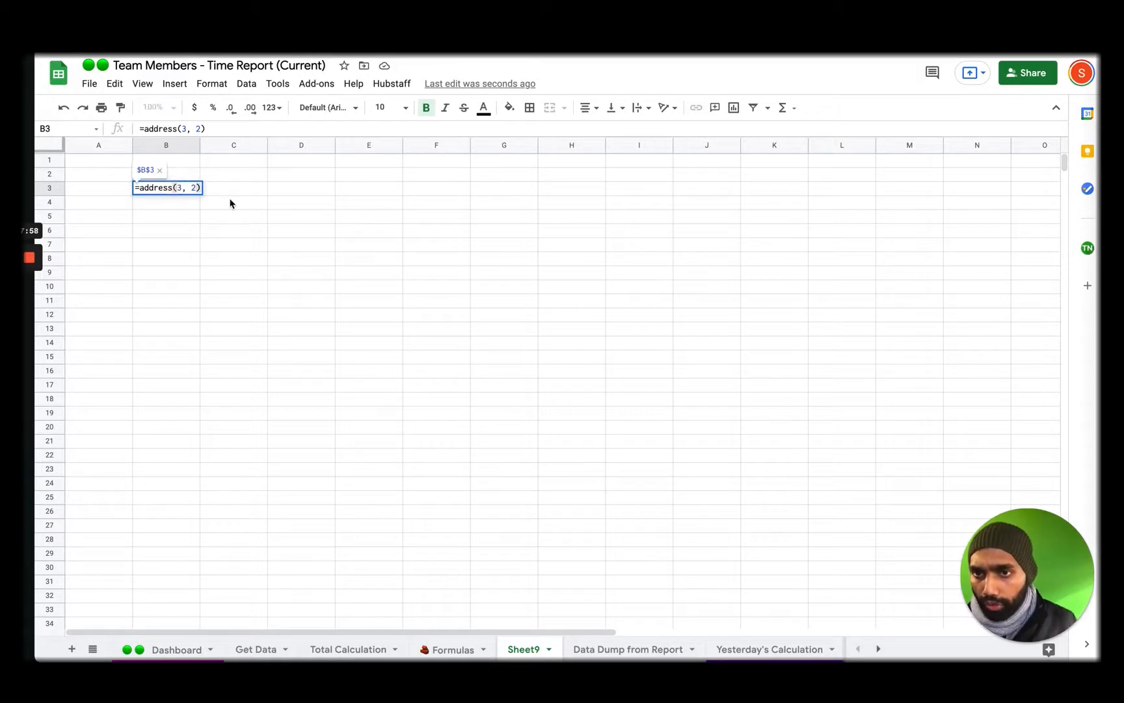
pyautogui.press('Left')
pyautogui.write(', 3')
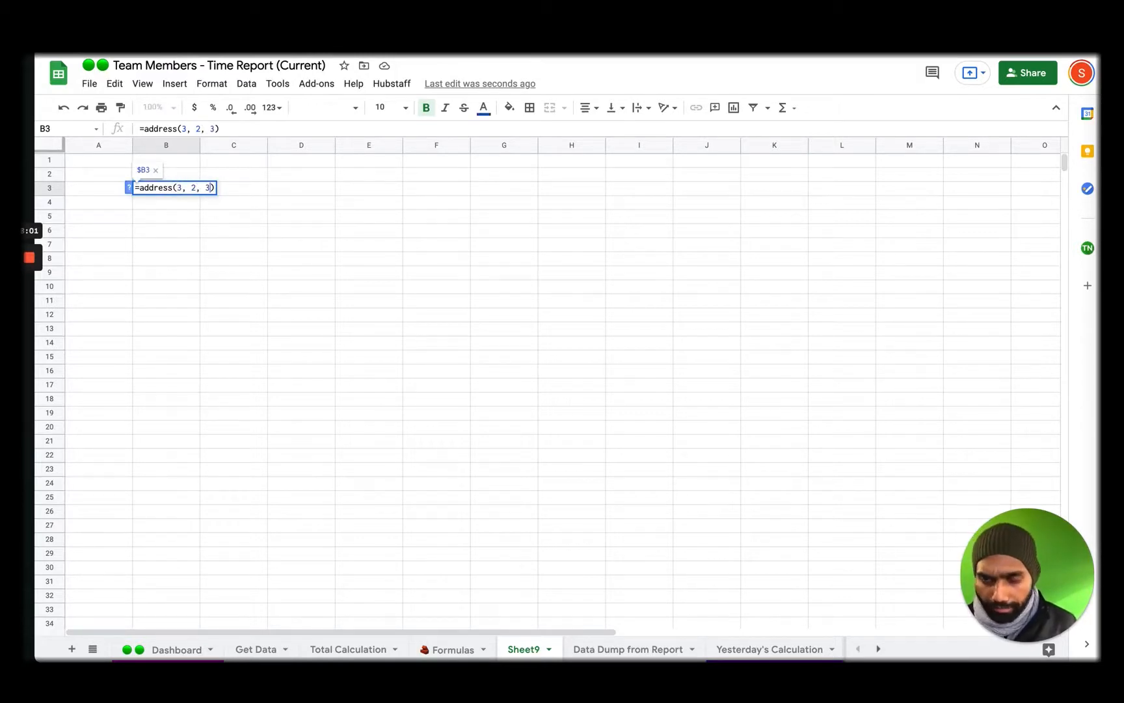
pyautogui.press('Return')
# Step: Replace the third argument in B3 with 4, making the formula =address(3, 2, 4)
pyautogui.doubleClick(171, 189)
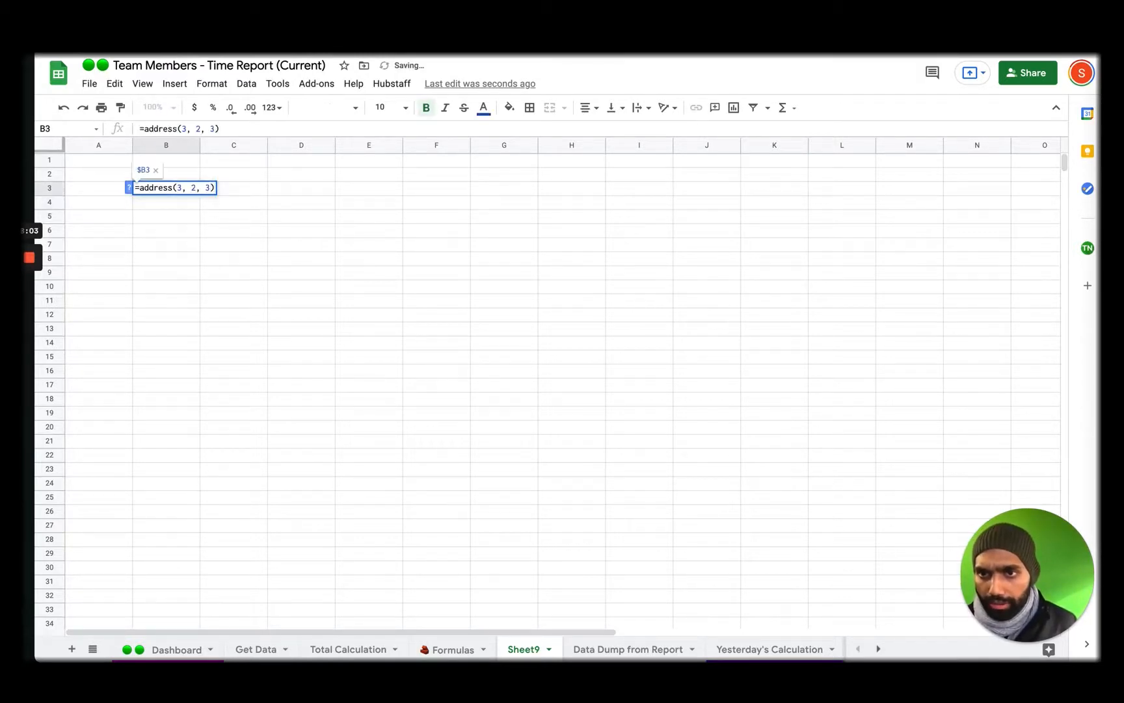
pyautogui.press('Left')
pyautogui.press('BackSpace')
pyautogui.write('4')
pyautogui.press('Return')
pyautogui.press('Up')
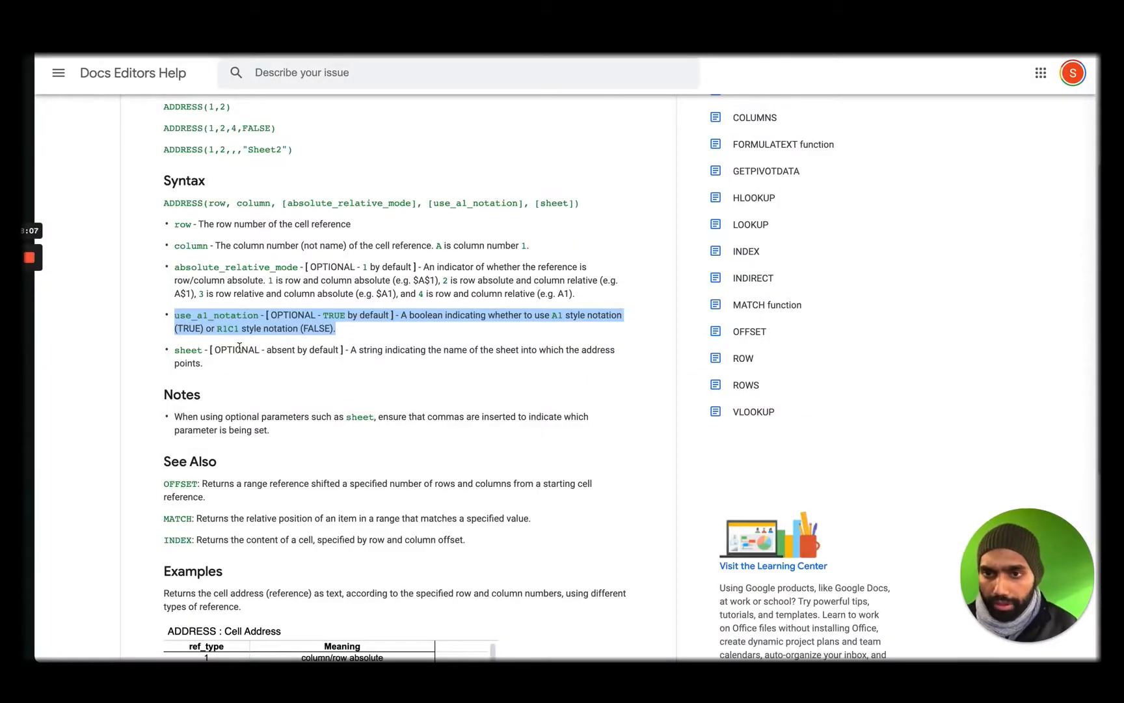
# Step: Review the optional sheet argument in the ADDRESS help article, and check the row and column of the first-name heading on the Formulas sheet
pyautogui.click(218, 350)
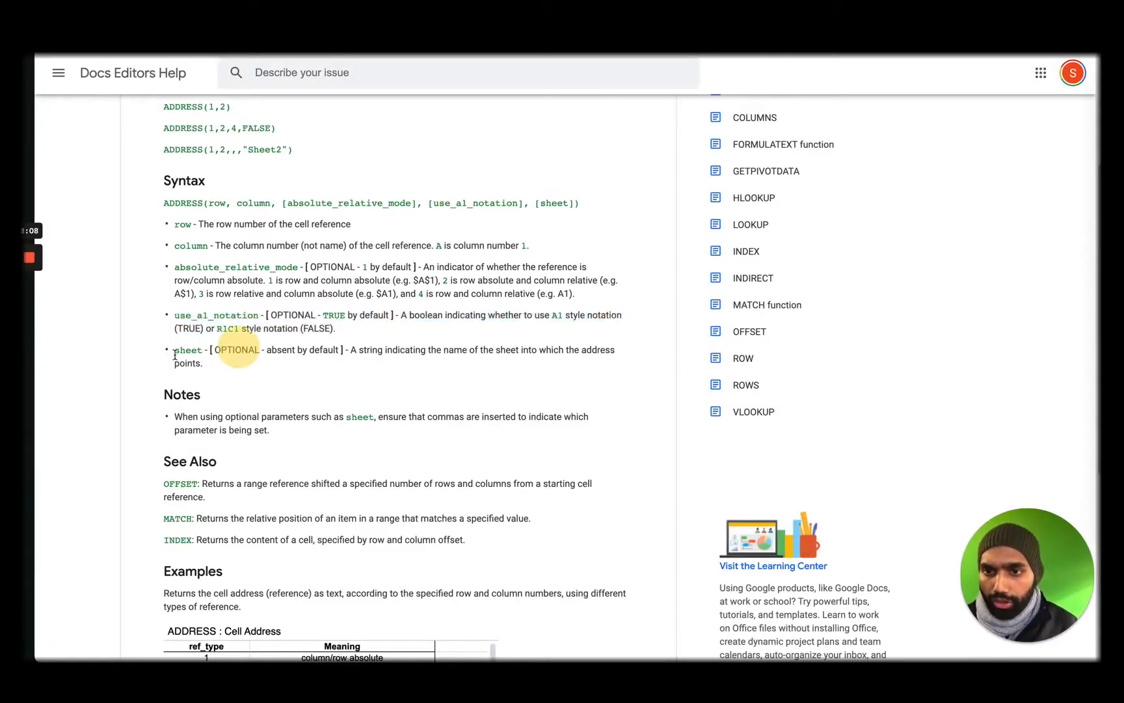
pyautogui.moveTo(175, 349); pyautogui.dragTo(202, 364)
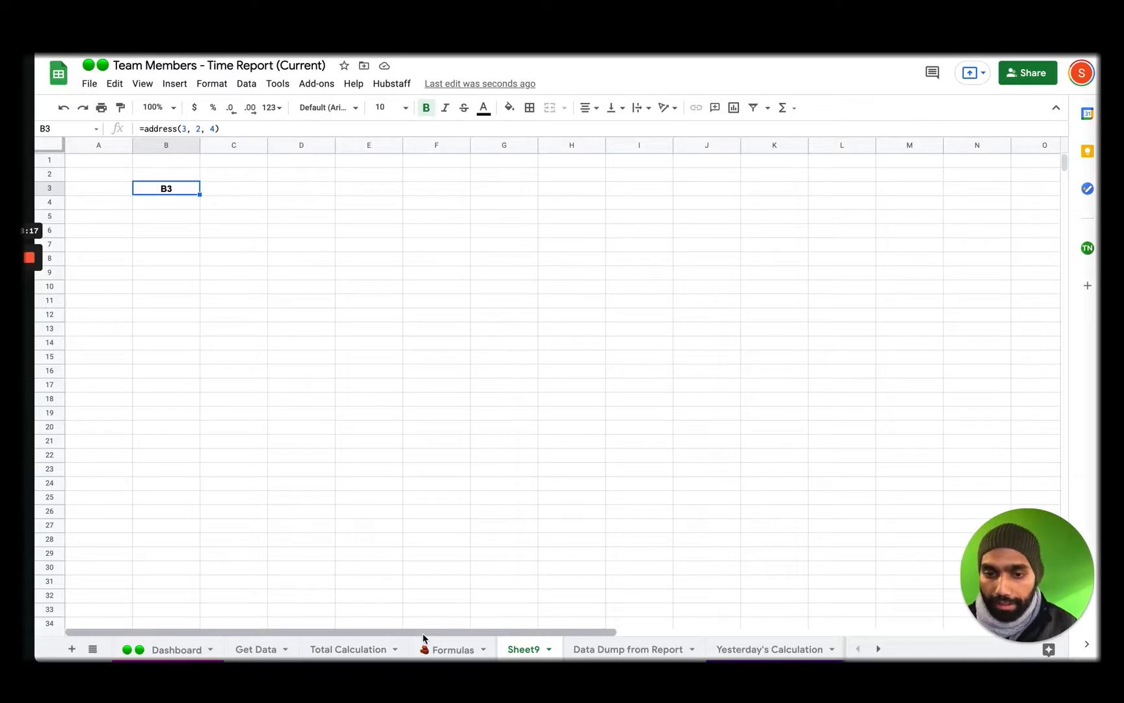
pyautogui.click(439, 648)
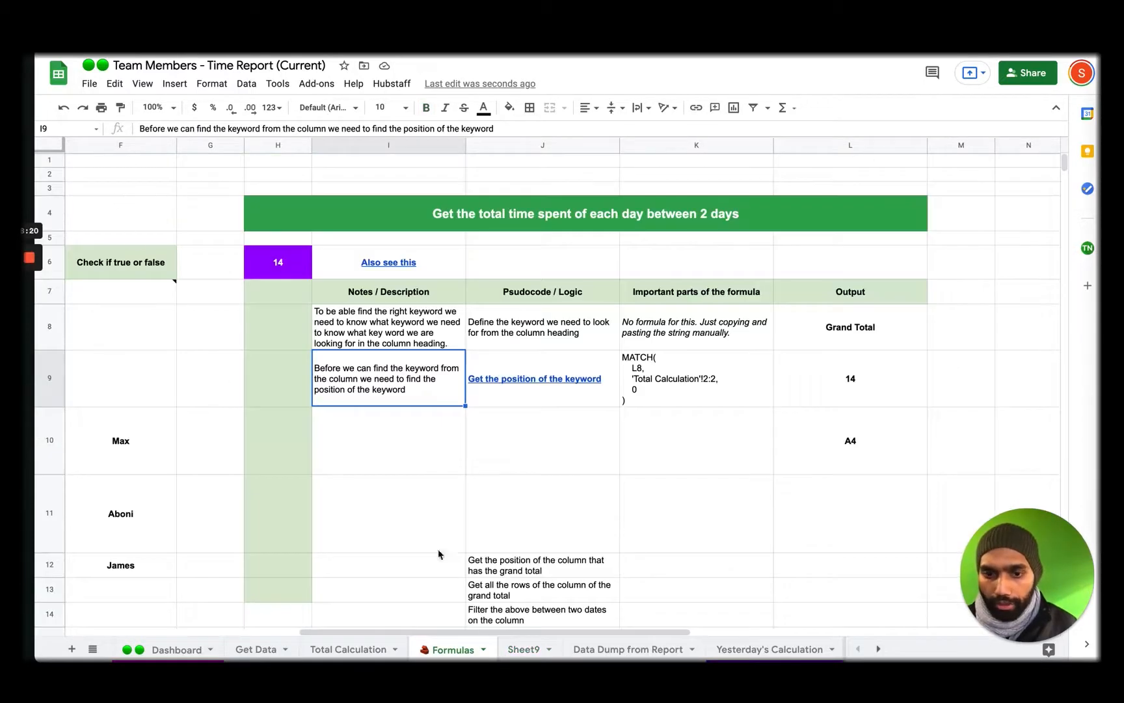
pyautogui.moveTo(446, 631); pyautogui.dragTo(76, 595)
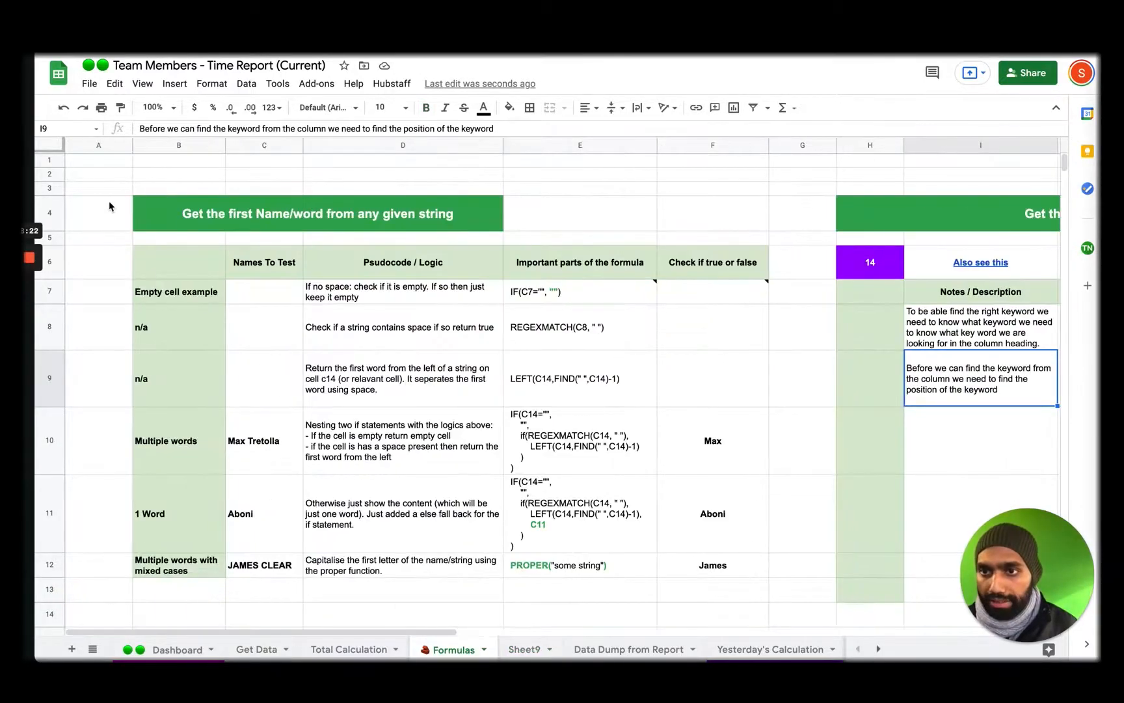
pyautogui.click(50, 214)
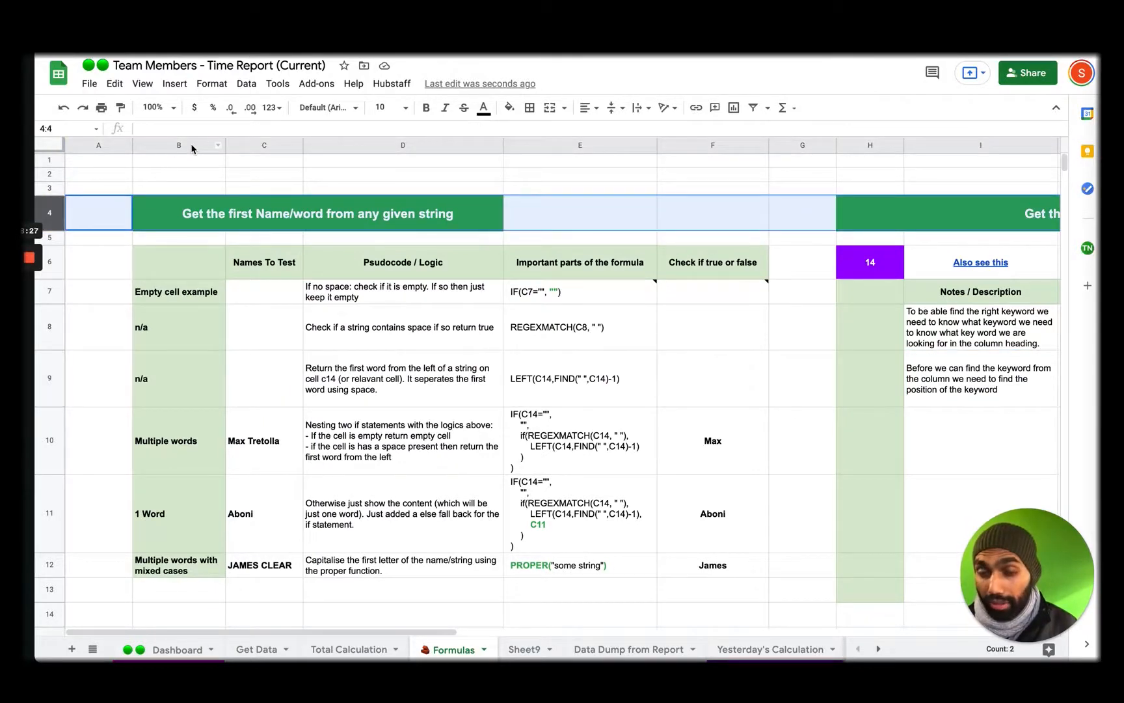
pyautogui.click(203, 209)
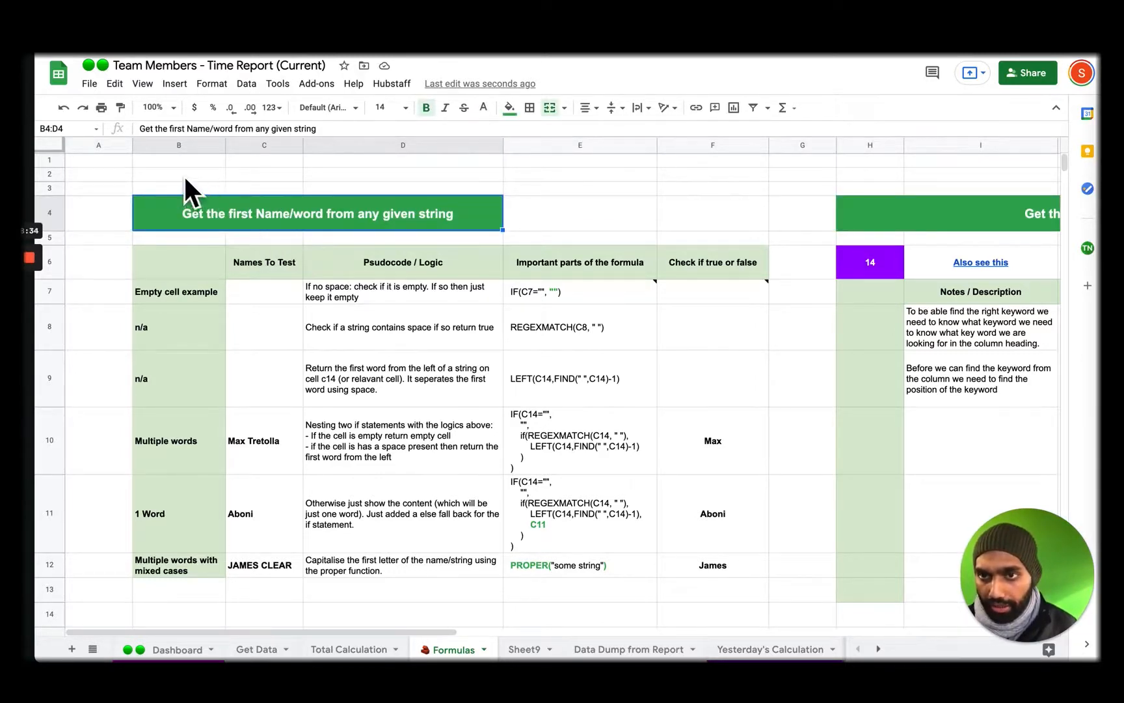
pyautogui.click(52, 219)
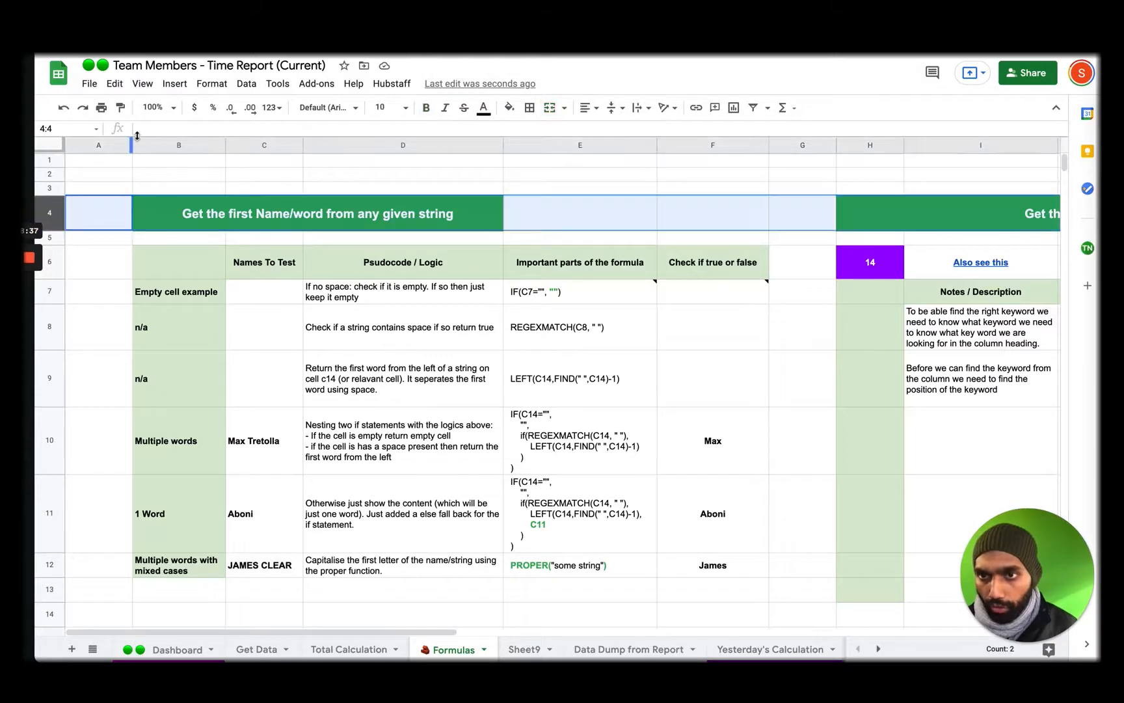
pyautogui.click(171, 144)
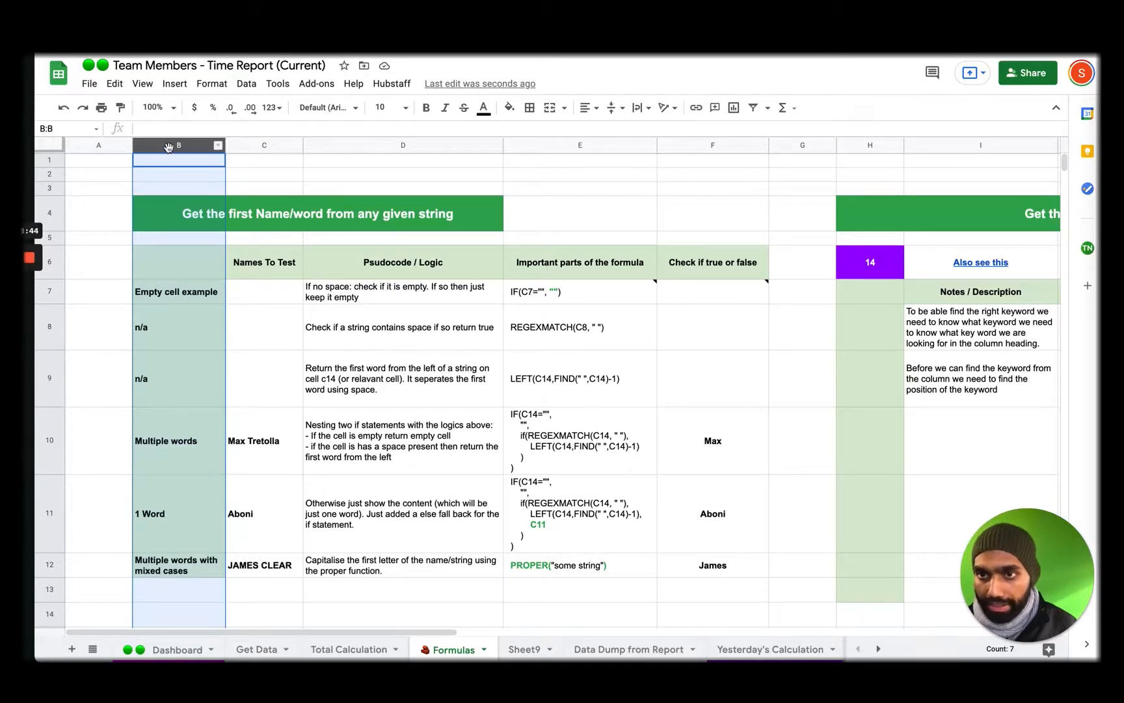
# Step: Overwrite B3 on Sheet9 with =ADDRESS(4, 2, 4, "Formulas"), using the first heading's row and column on the Formulas sheet
pyautogui.click(520, 648)
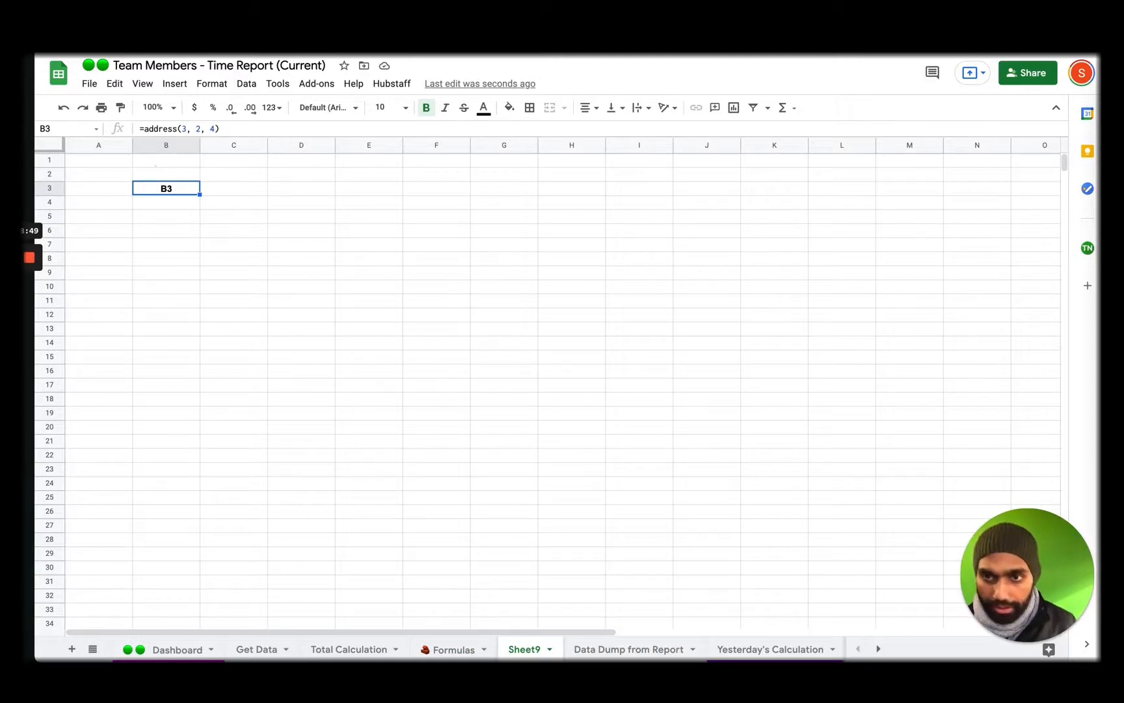
pyautogui.write('=addres')
pyautogui.press('Tab')
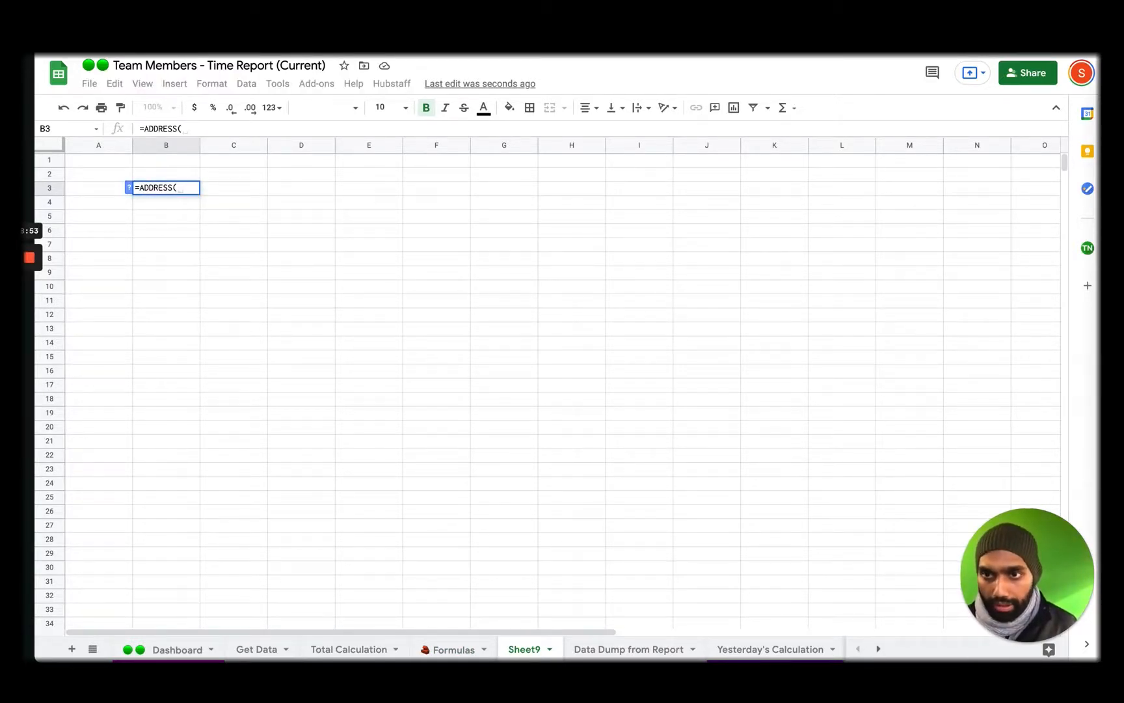
pyautogui.click(434, 649)
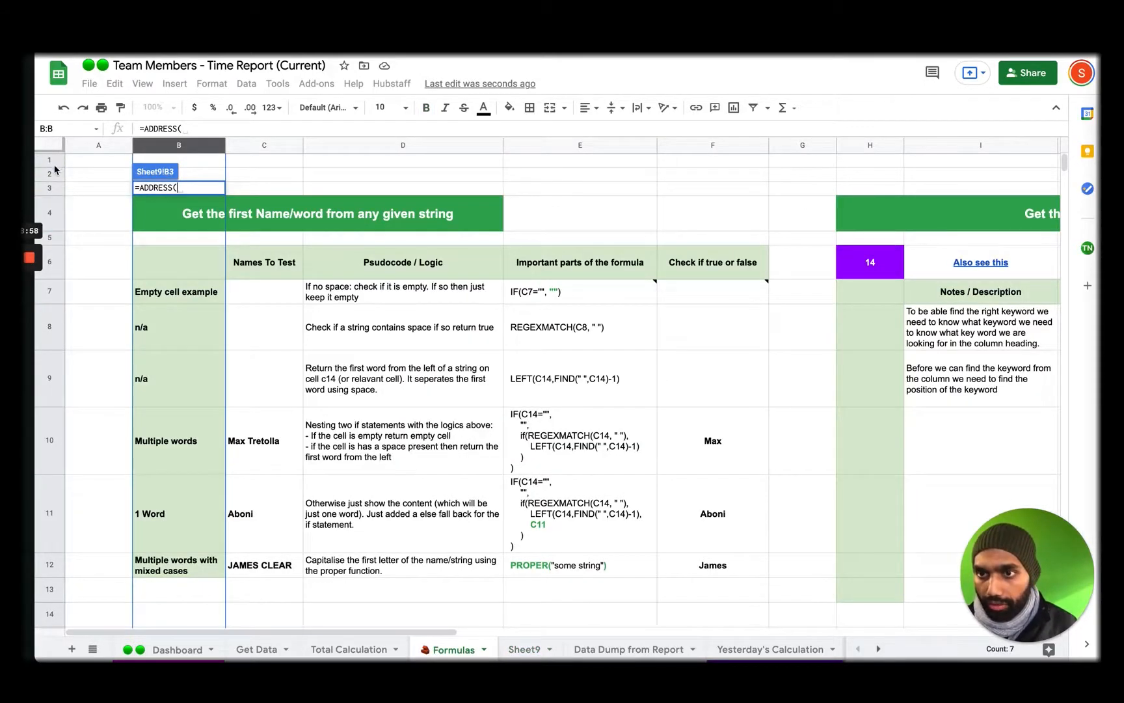
pyautogui.write('4, ')
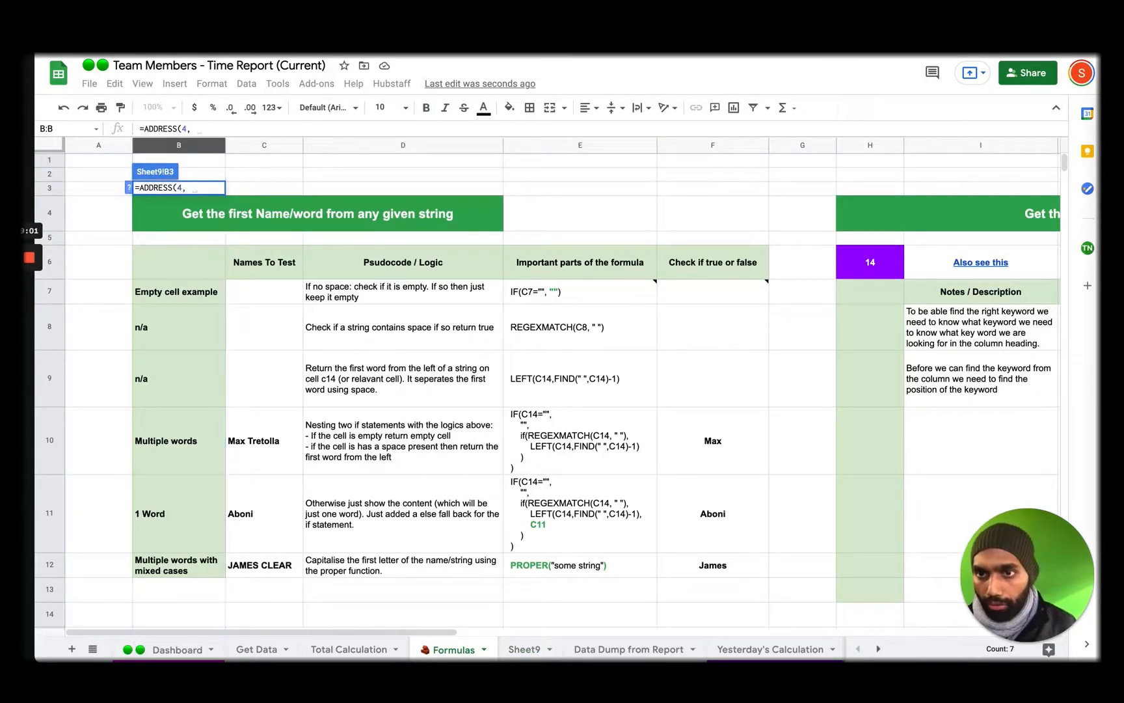
pyautogui.write('2, ')
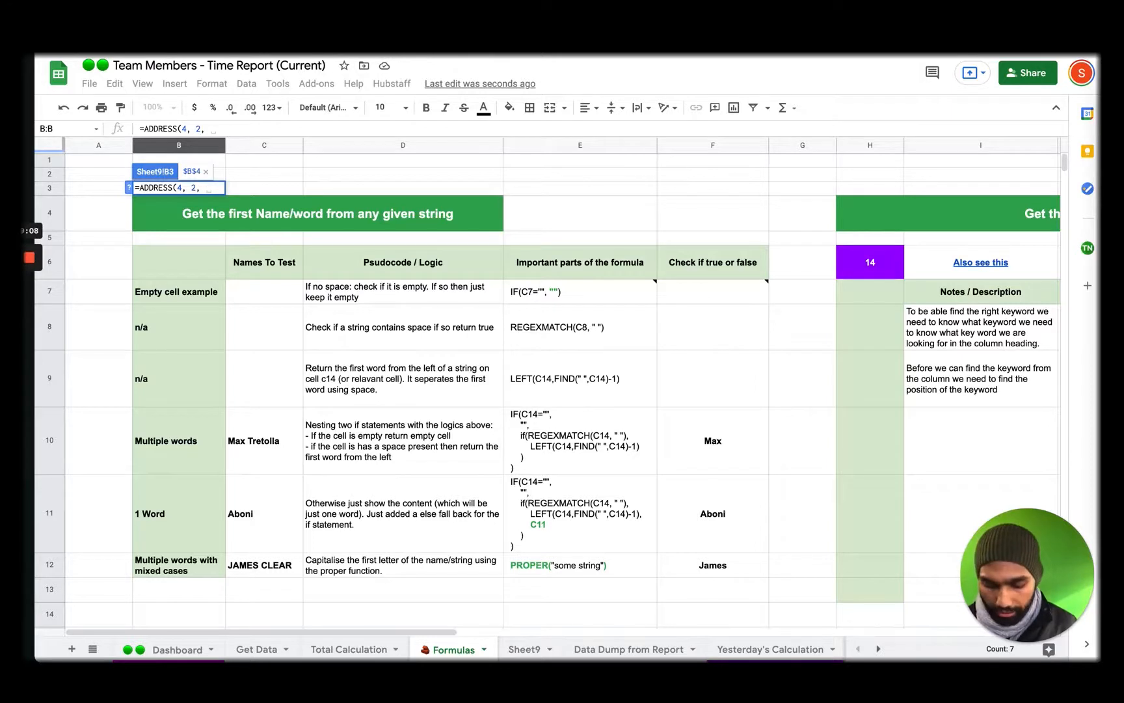
pyautogui.write('4, ')
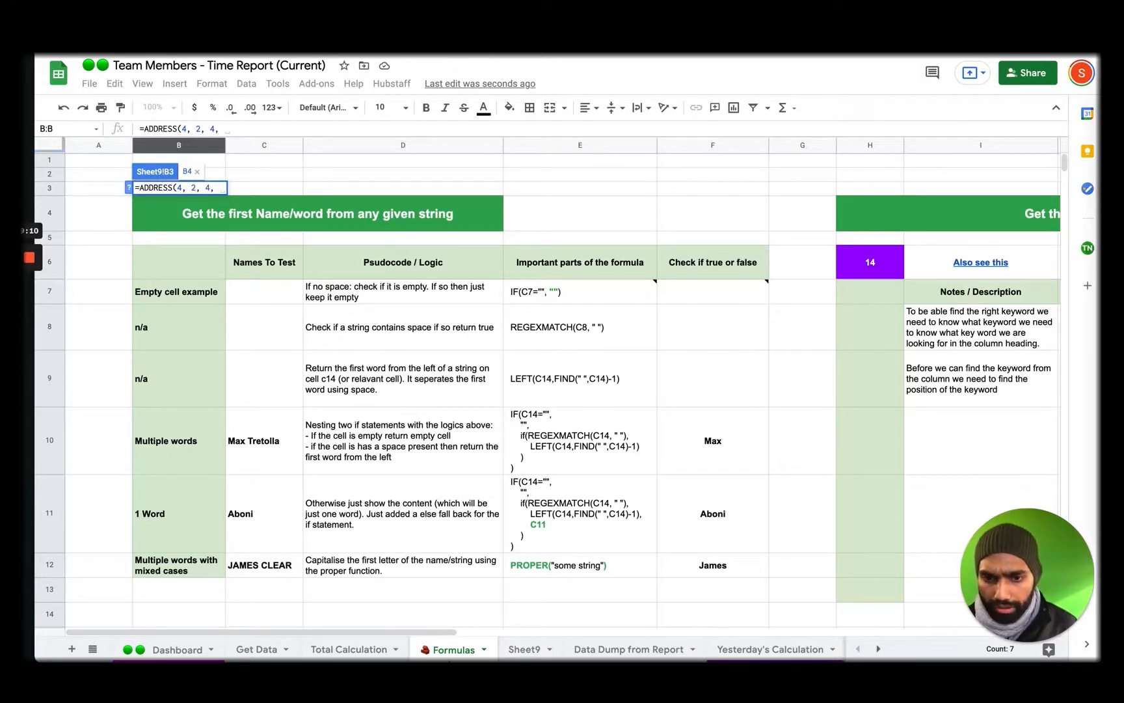
pyautogui.write('"')
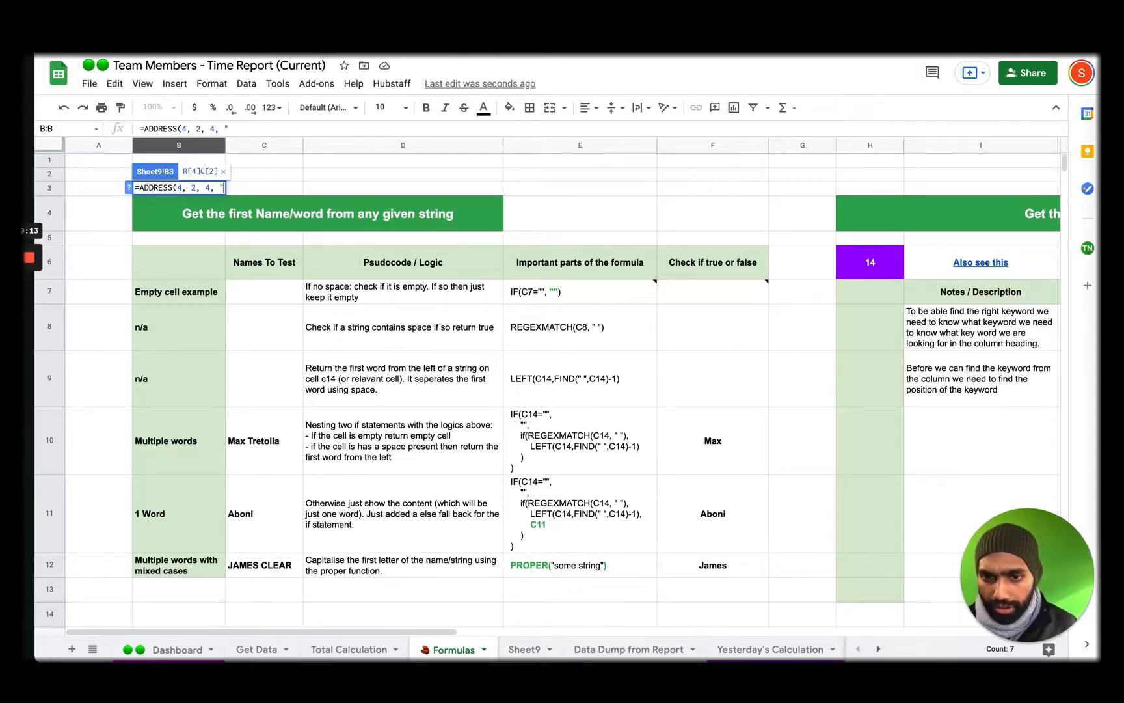
pyautogui.write('"')
pyautogui.write('Fo')
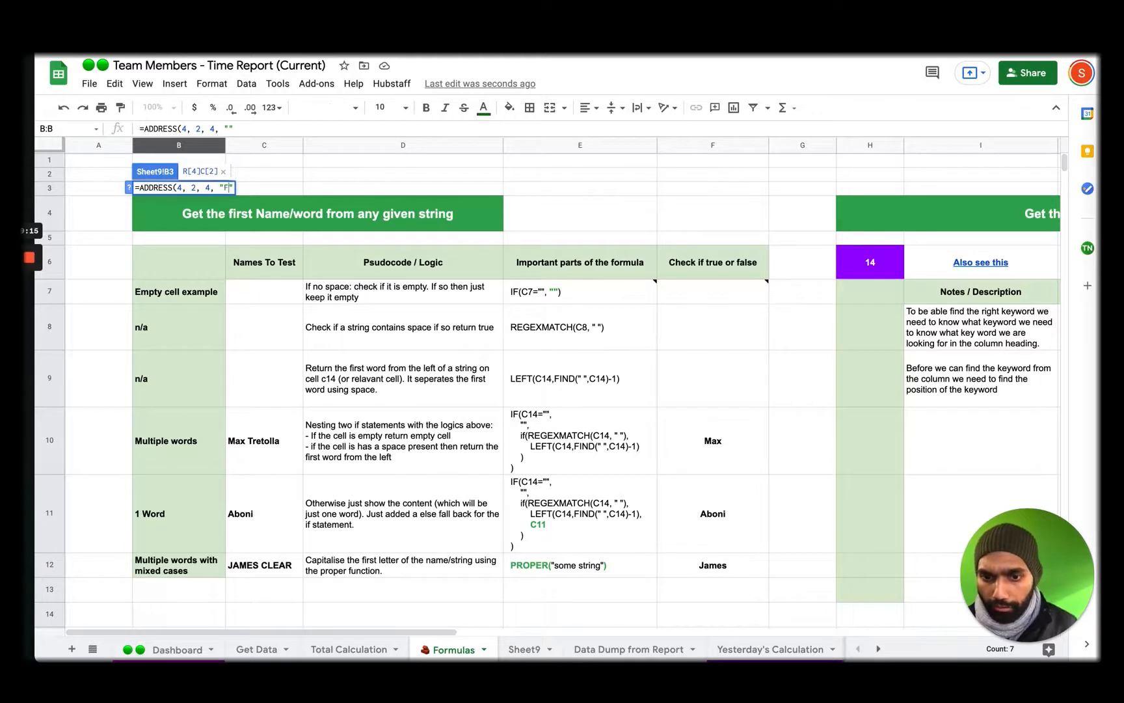
pyautogui.write('rmulas')
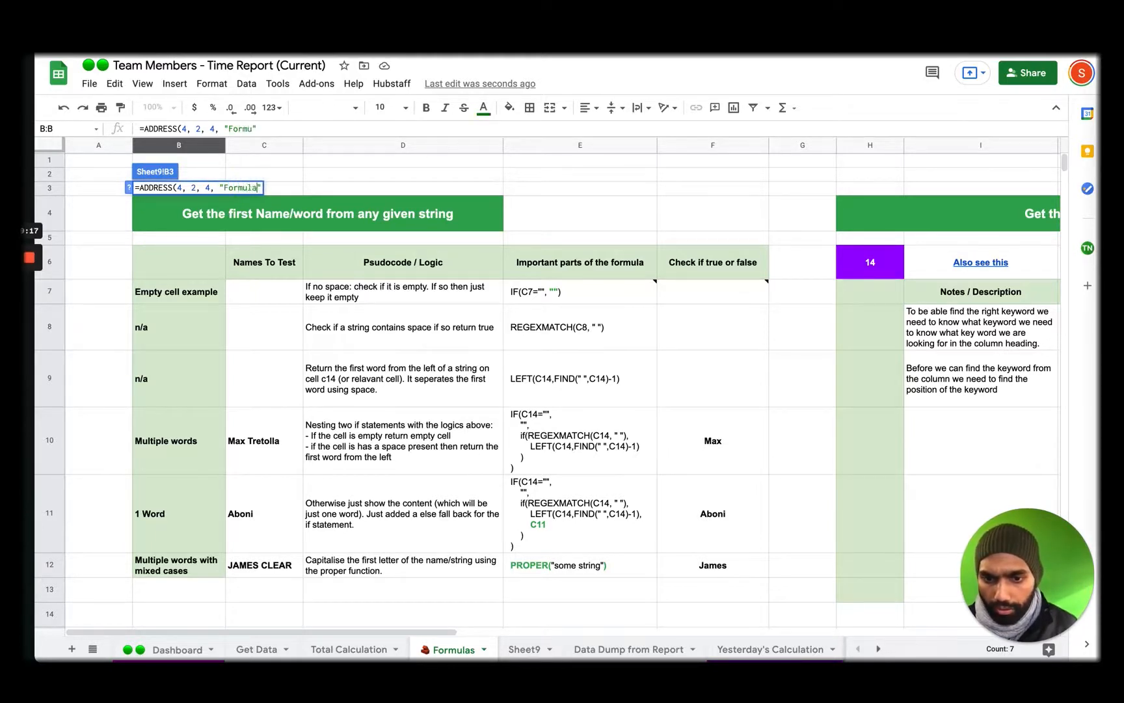
pyautogui.write(')')
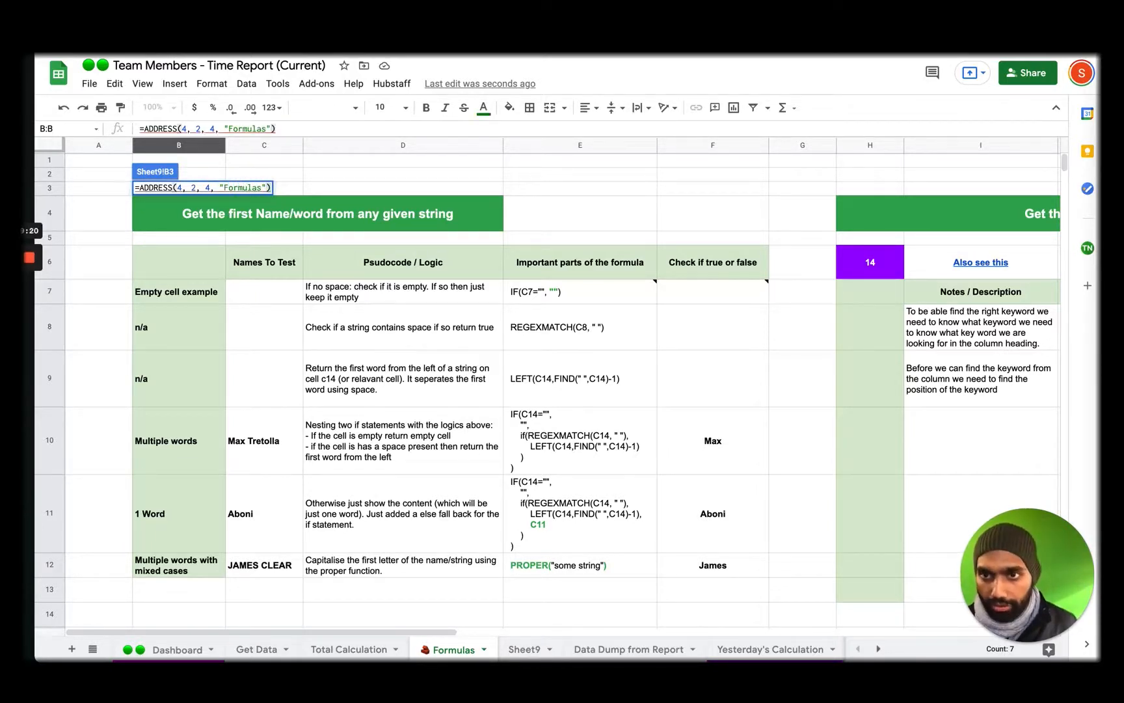
pyautogui.press('Return')
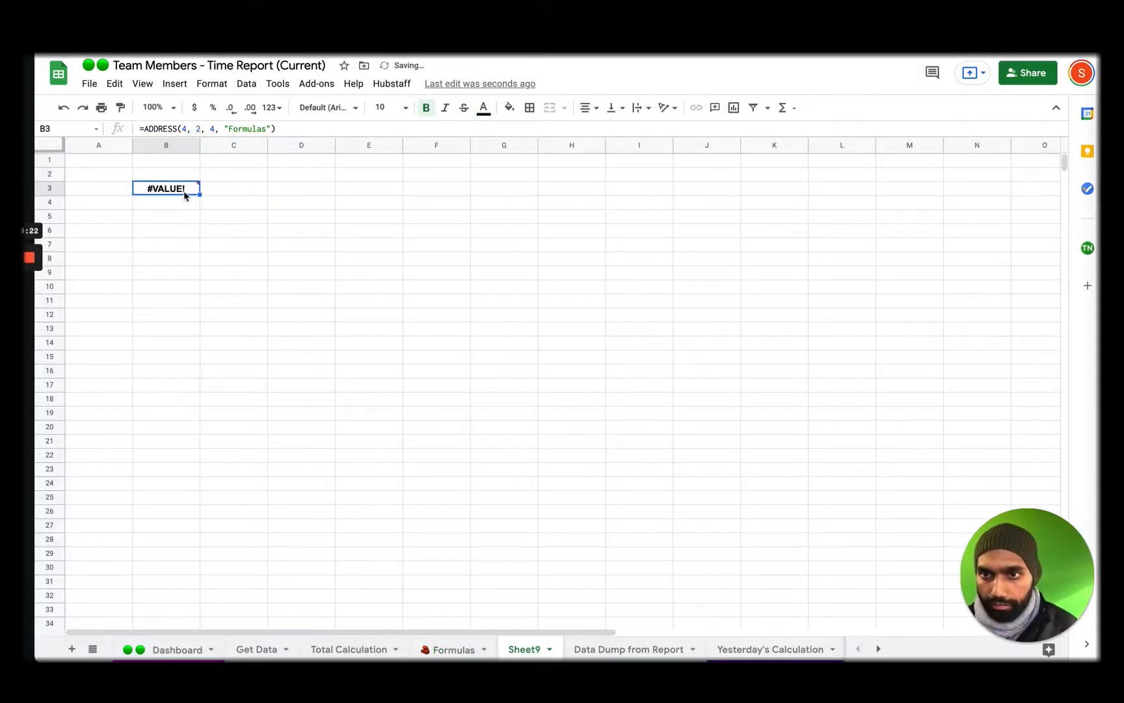
# Step: Inspect the formula in B3 and read its error note
pyautogui.moveTo(184, 193)
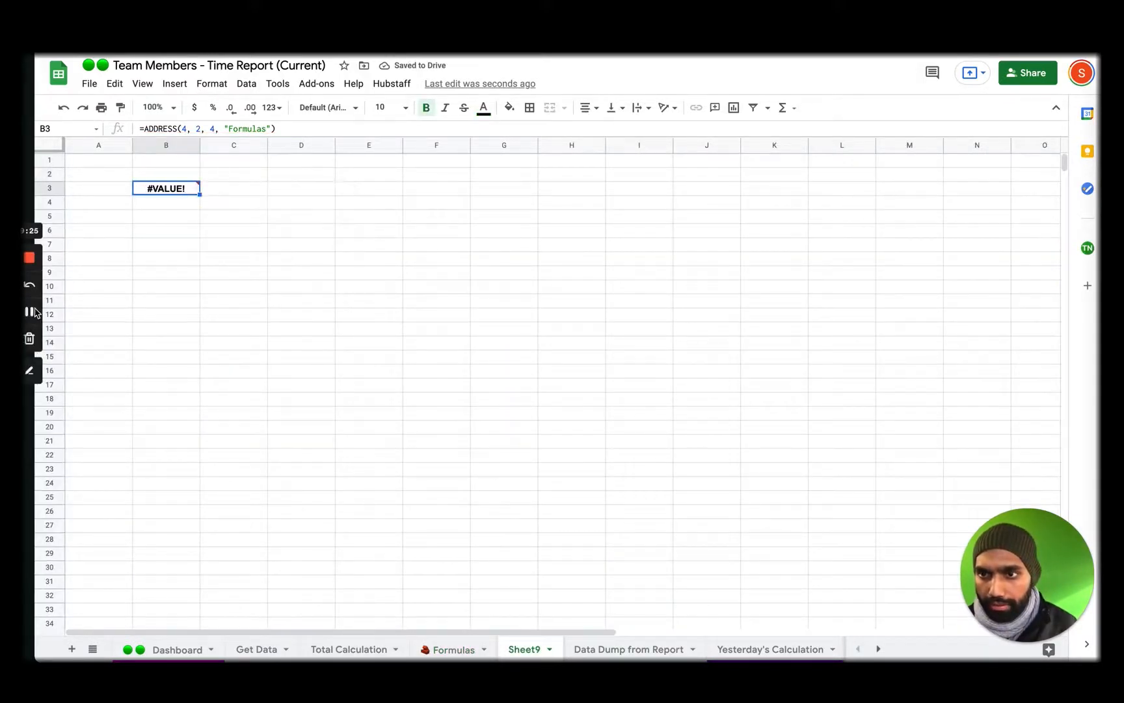
pyautogui.click(177, 190)
pyautogui.doubleClick(178, 190)
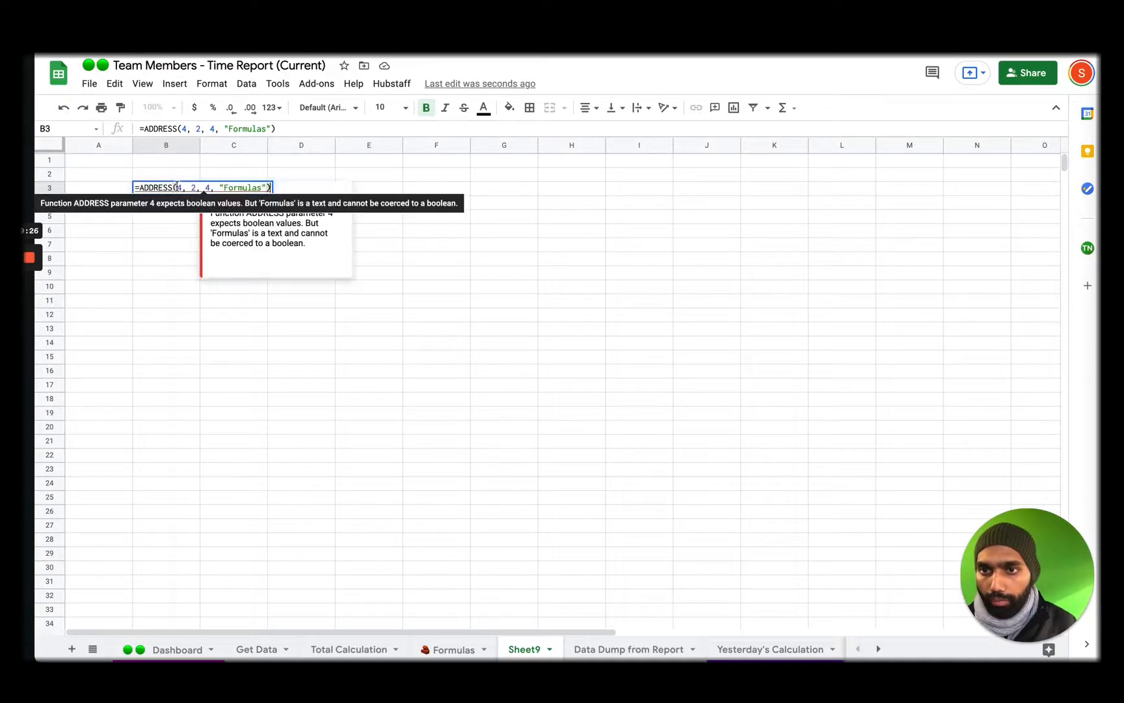
pyautogui.click(158, 361)
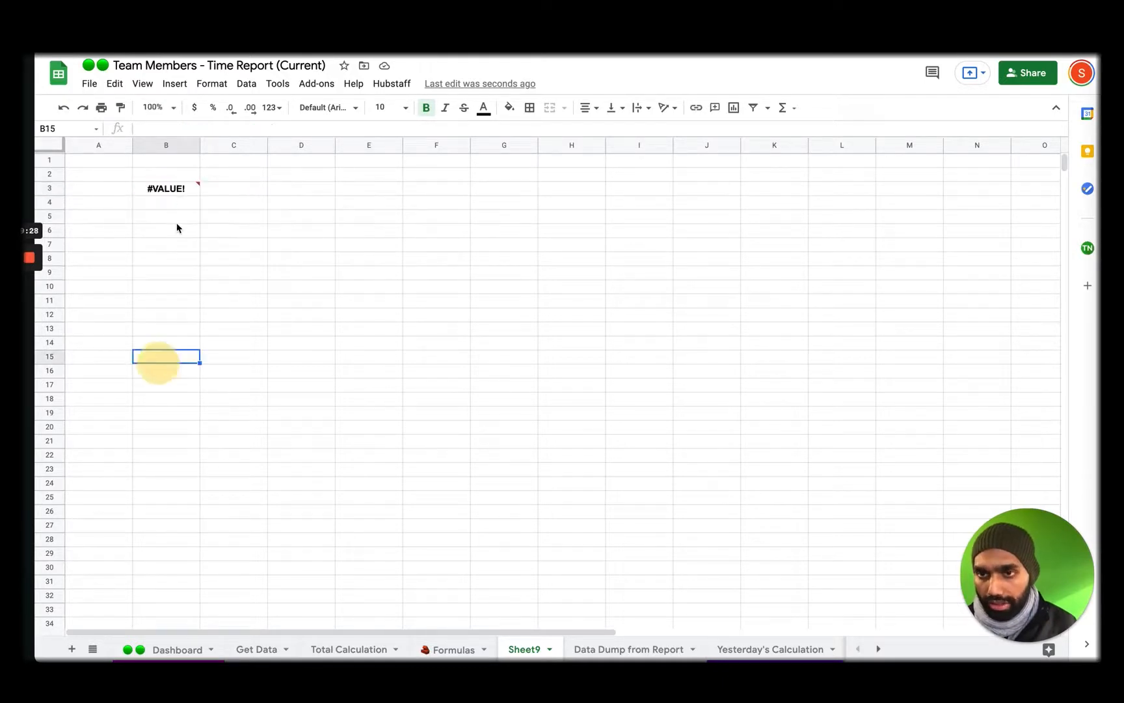
pyautogui.doubleClick(183, 189)
pyautogui.click(158, 318)
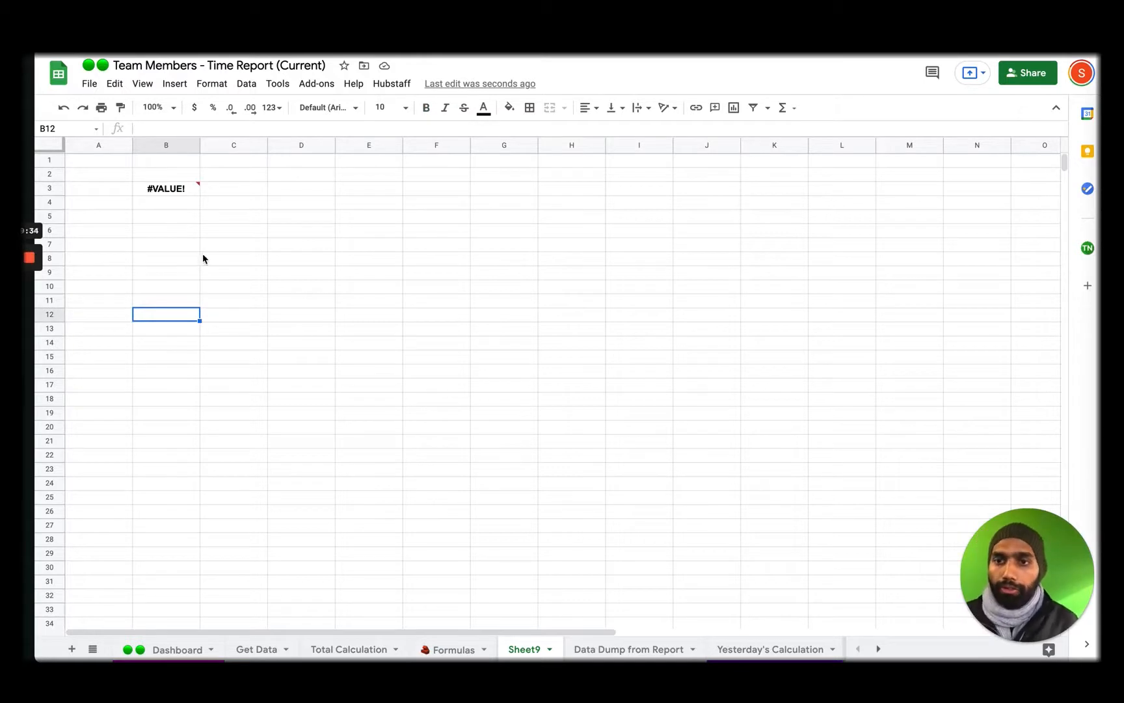
pyautogui.moveTo(195, 191)
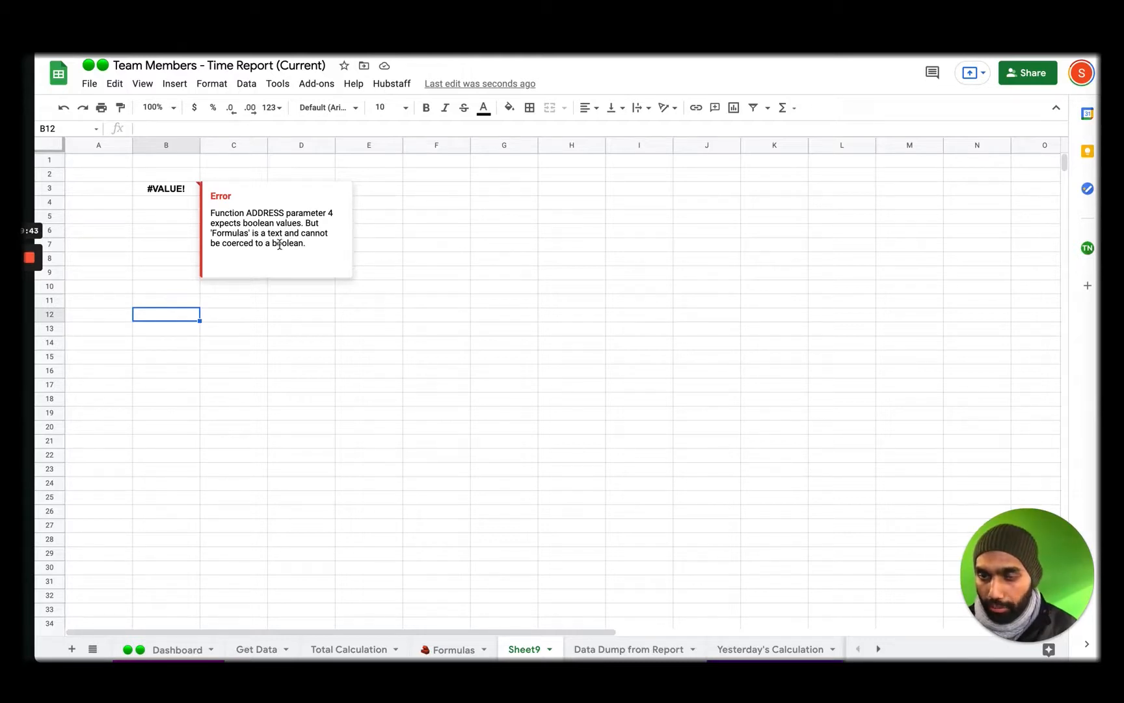
# Step: Insert 1 as the fourth argument before the sheet name in B3, making the formula =ADDRESS(4, 2, 4, 1, "Formulas")
pyautogui.doubleClick(168, 189)
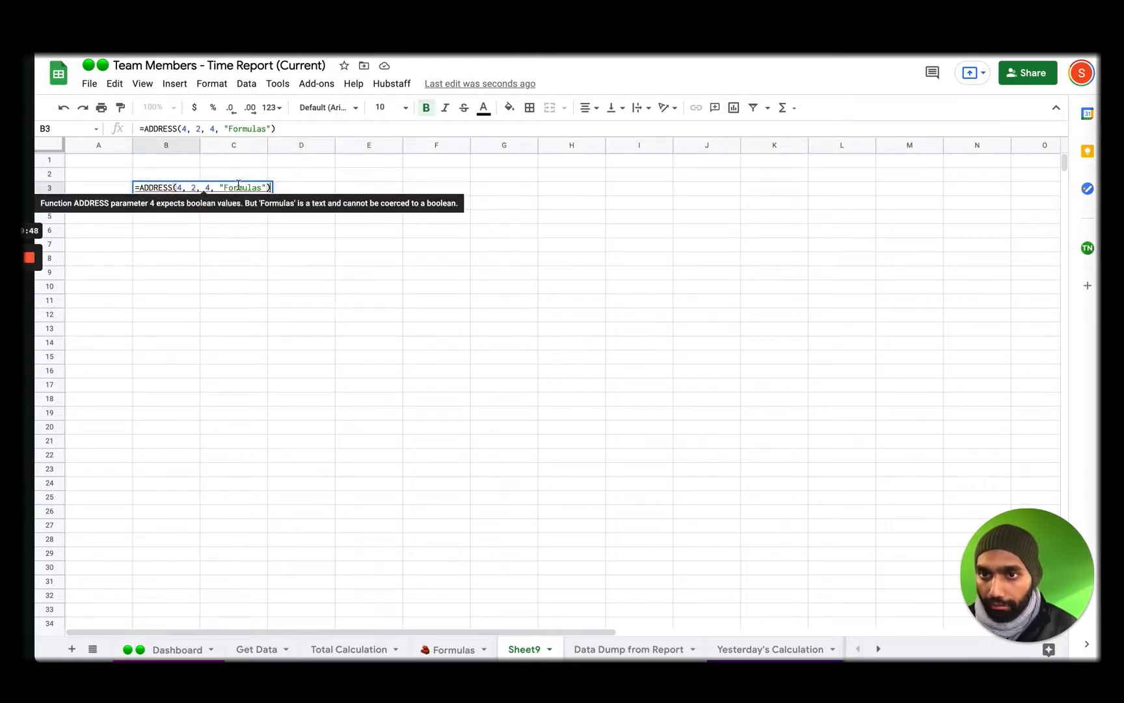
pyautogui.doubleClick(219, 188)
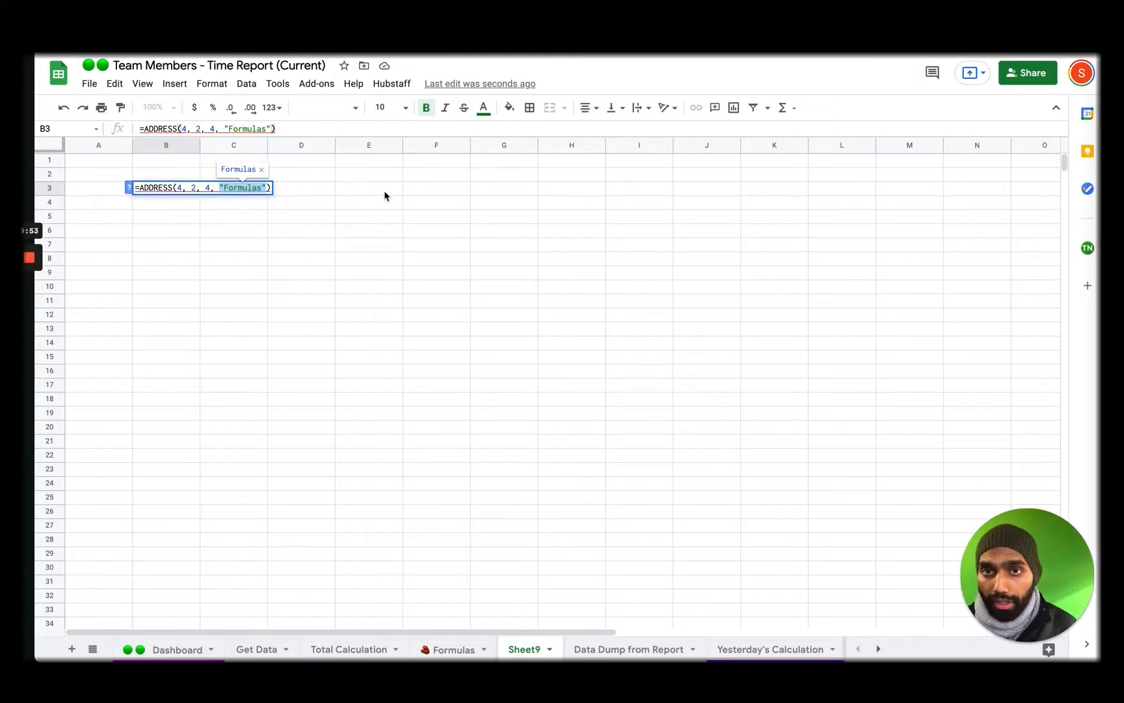
pyautogui.press('Left')
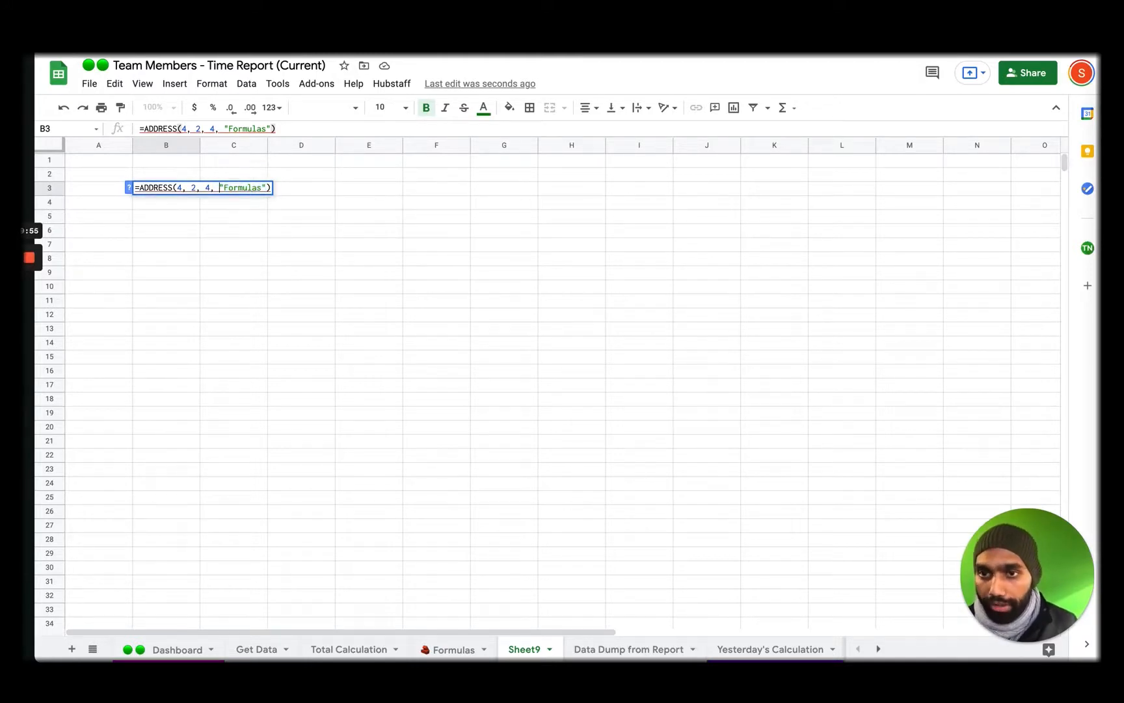
pyautogui.write('1,')
pyautogui.press('Return')
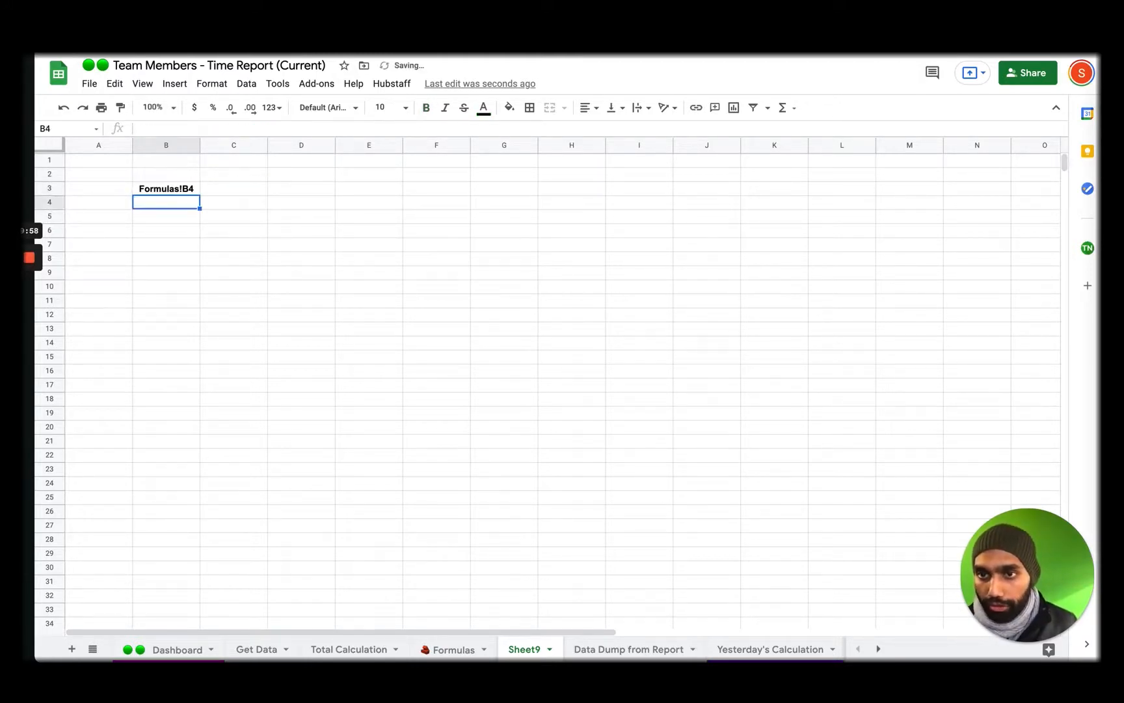
# Step: Replace the fourth argument in B3 with true, making the formula =ADDRESS(4, 2, 4, true, "Formulas")
pyautogui.press('Return')
pyautogui.press('Left')
pyautogui.press('Left')
pyautogui.press('Left')
pyautogui.press('Left')
pyautogui.press('Left')
pyautogui.press('Left')
pyautogui.press('Left')
pyautogui.press('Left')
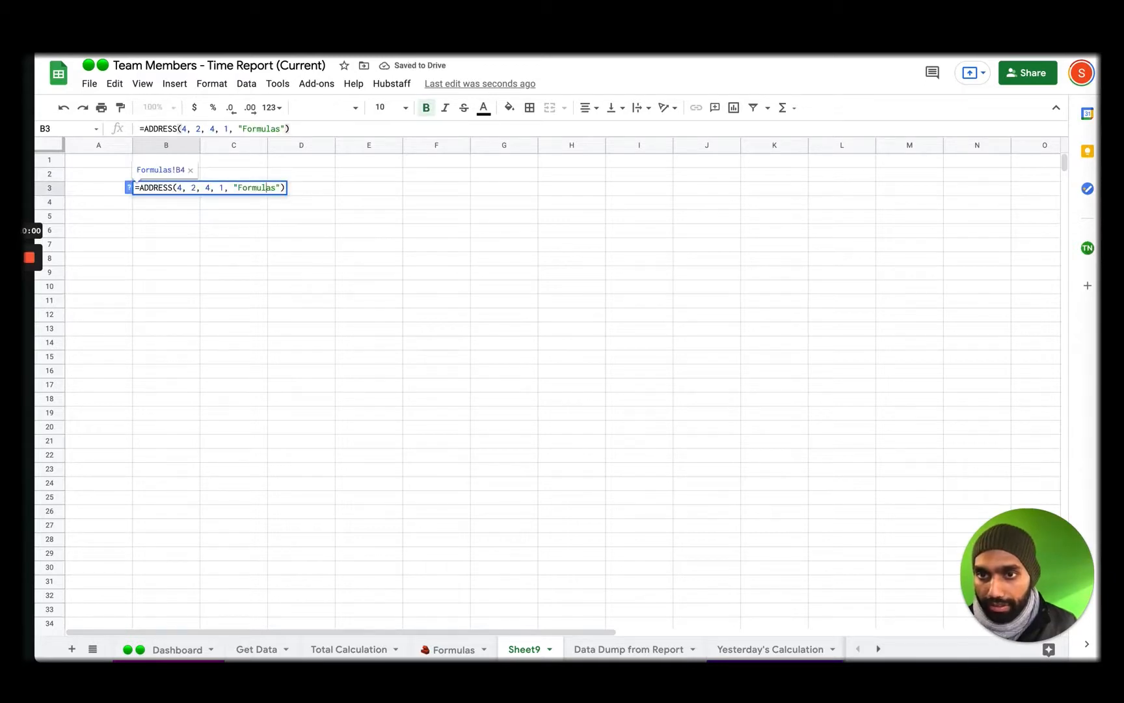
pyautogui.press('Delete')
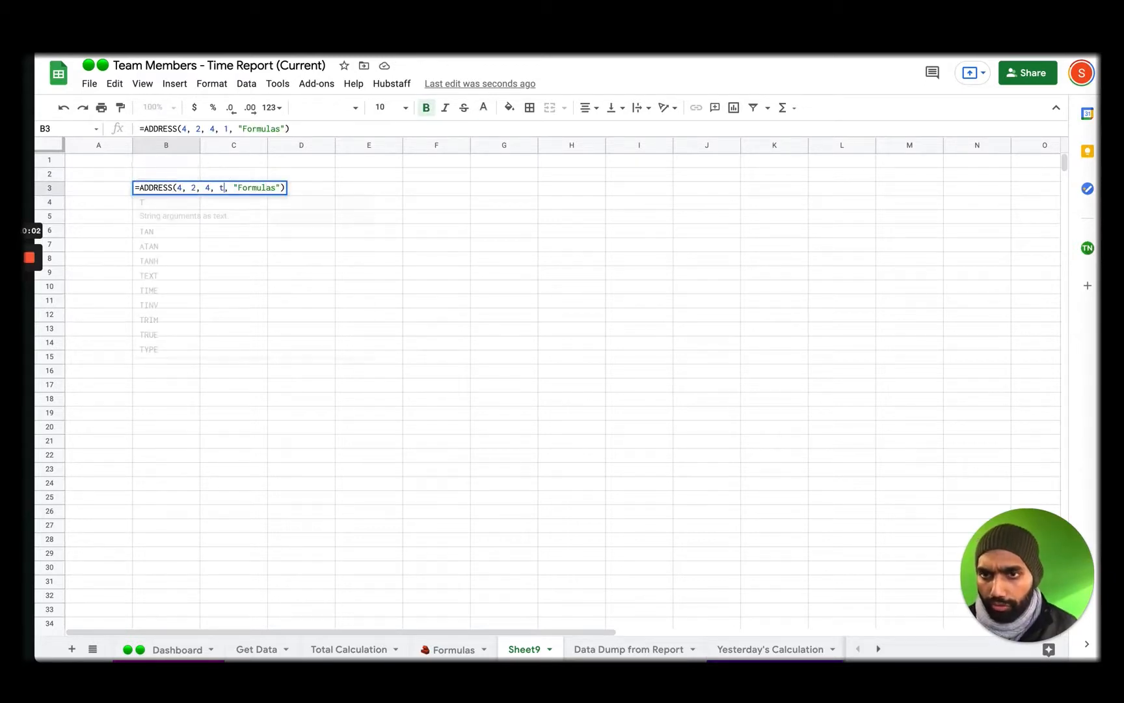
pyautogui.write('true')
pyautogui.press('Return')
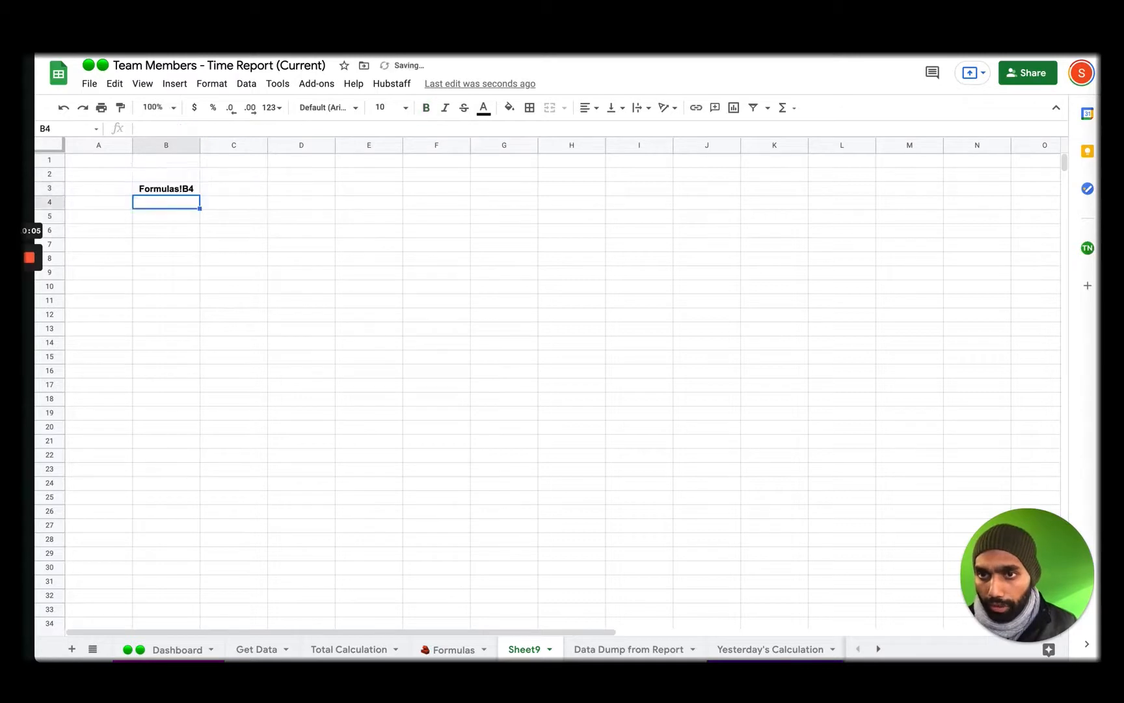
# Step: Read the use_a1_notation entry in the ADDRESS help and replace the fourth argument in B3 with false, making the formula =ADDRESS(4, 2, 4, false, "Formulas")
pyautogui.press('Up')
pyautogui.press('Return')
pyautogui.press('Left')
pyautogui.press('Left')
pyautogui.press('Left')
pyautogui.press('Left')
pyautogui.press('Left')
pyautogui.press('Left')
pyautogui.press('Left')
pyautogui.press('Left')
pyautogui.press('Left')
pyautogui.press('Left')
pyautogui.press('Left')
pyautogui.press('Left')
pyautogui.press('Left')
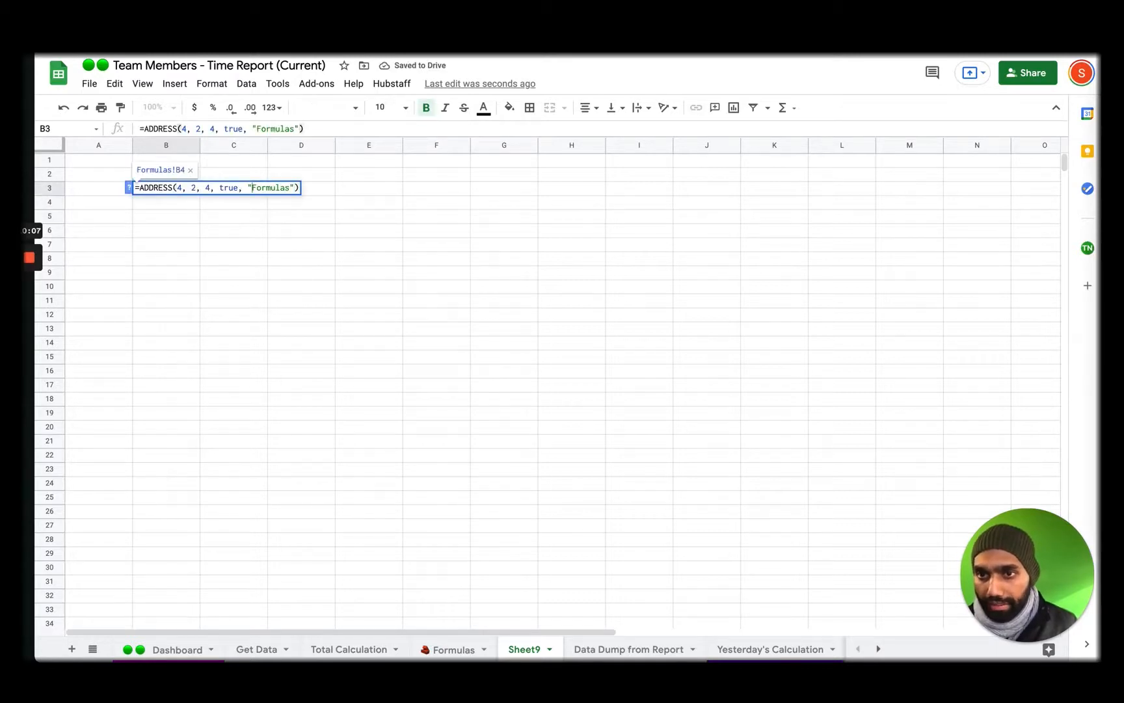
pyautogui.hotkey('shift', 'Left')
pyautogui.hotkey('shift', 'Left')
pyautogui.hotkey('shift', 'Left')
pyautogui.hotkey('shift', 'Left')
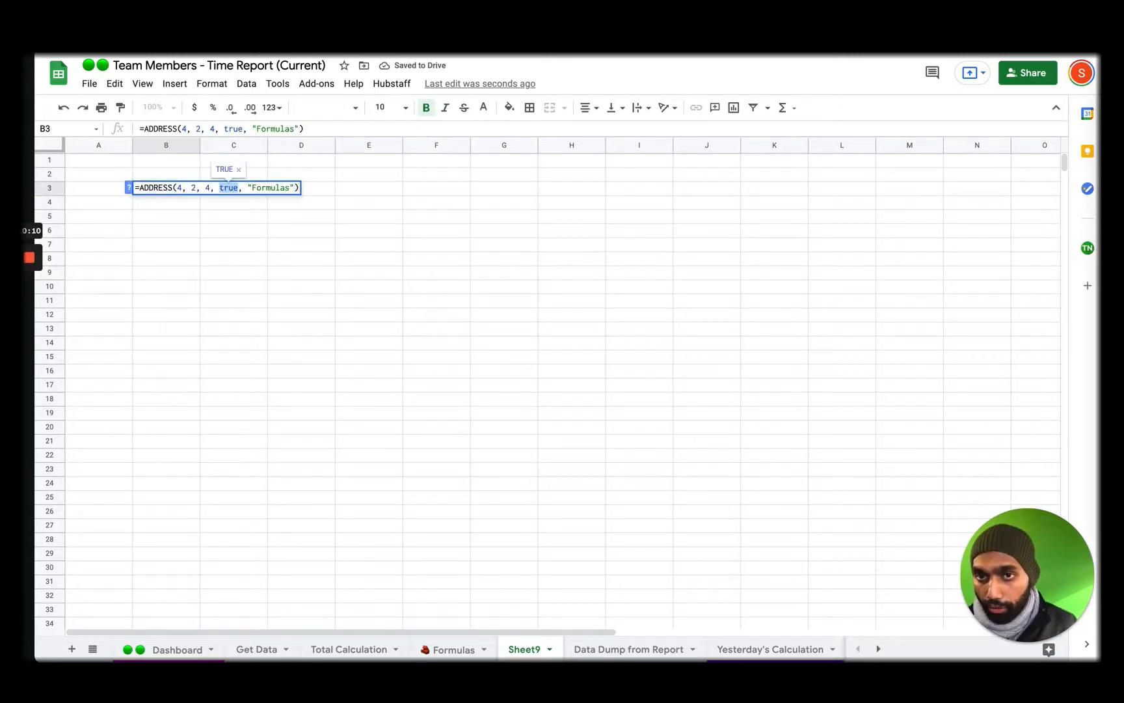
pyautogui.hotkey('ctrl', 'Tab')
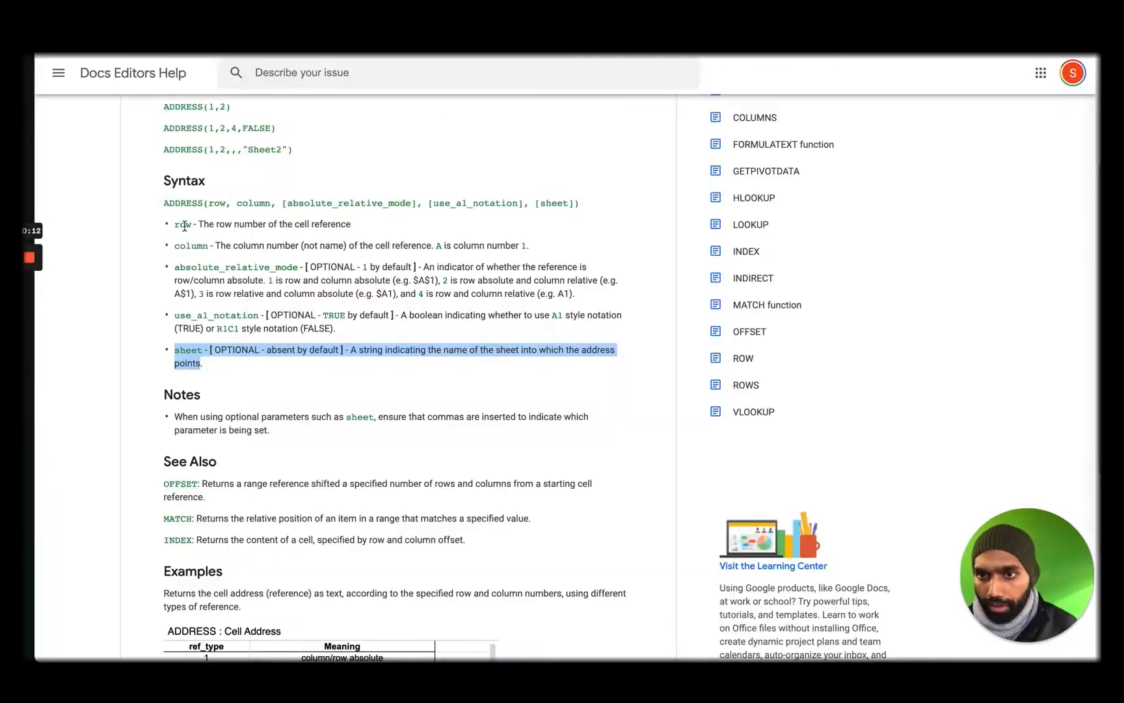
pyautogui.moveTo(175, 316); pyautogui.dragTo(329, 329)
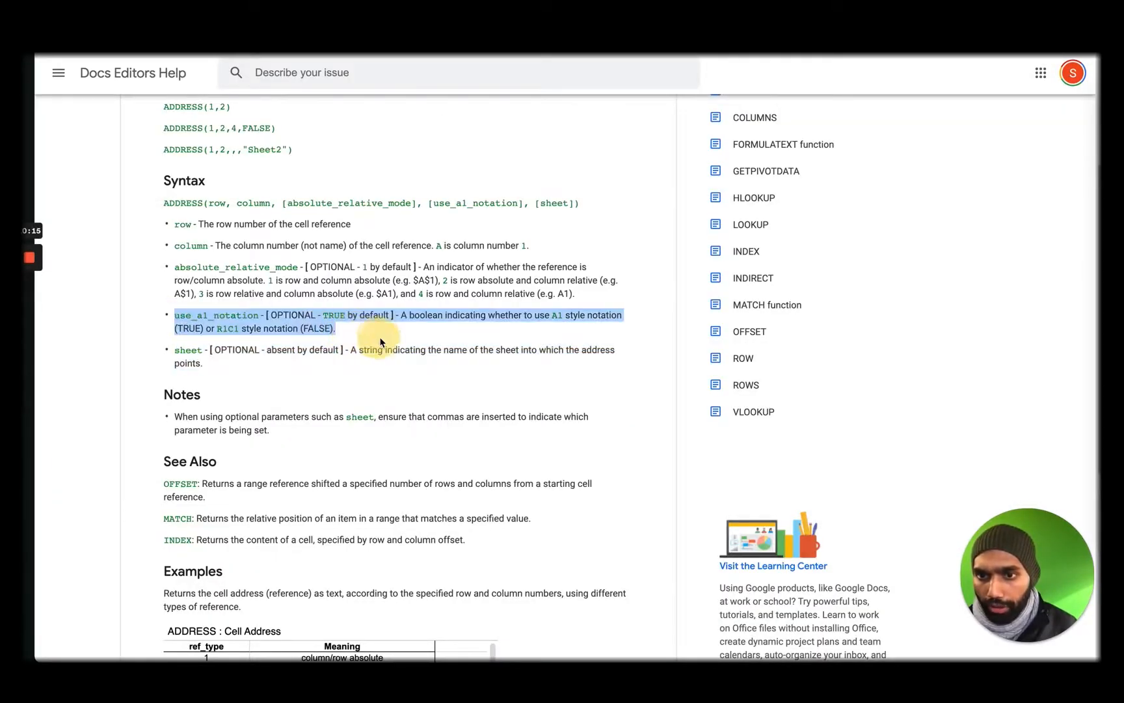
pyautogui.doubleClick(317, 328)
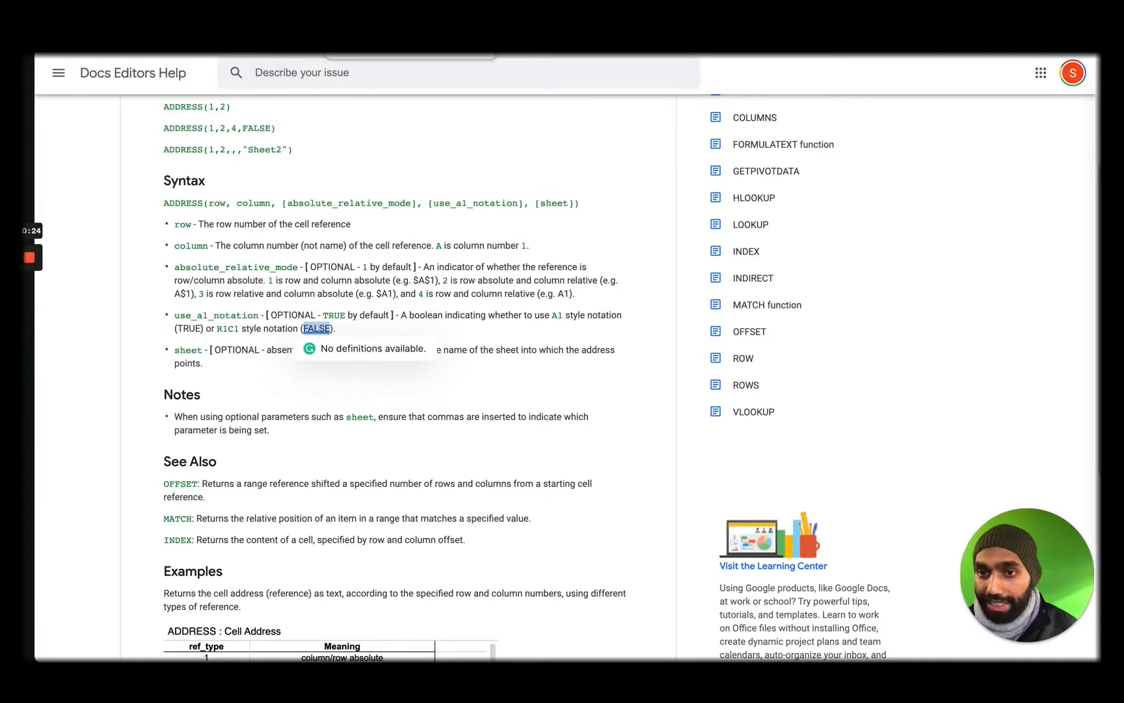
pyautogui.click(371, 26)
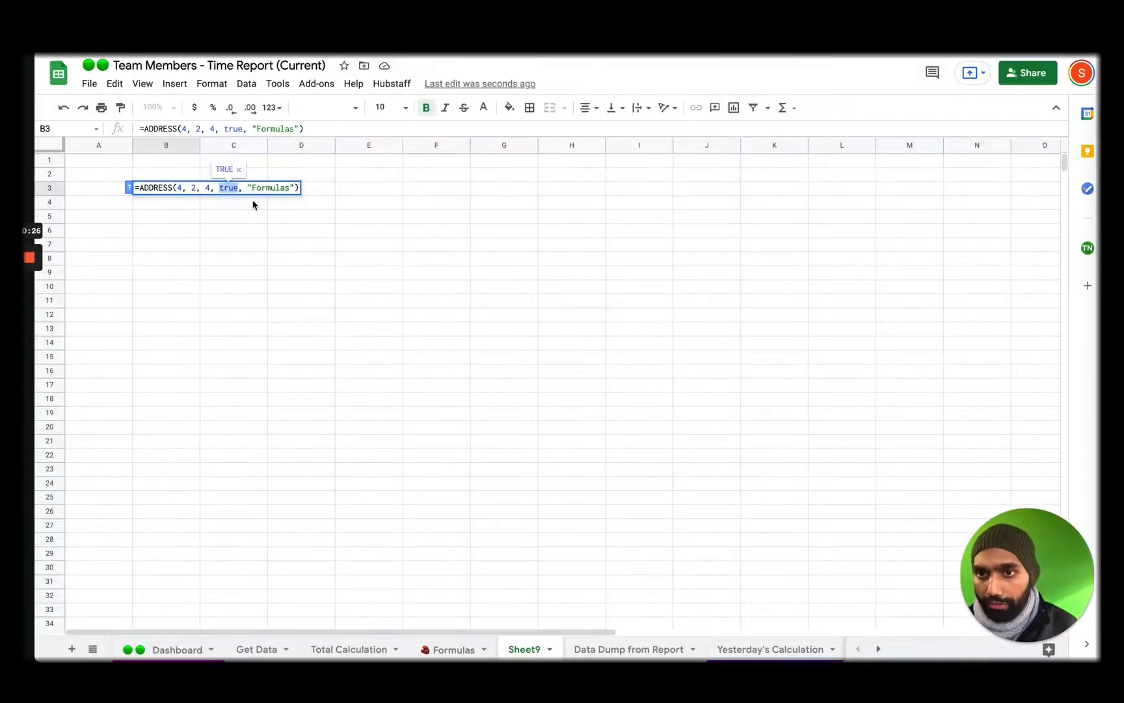
pyautogui.write('false')
pyautogui.press('Return')
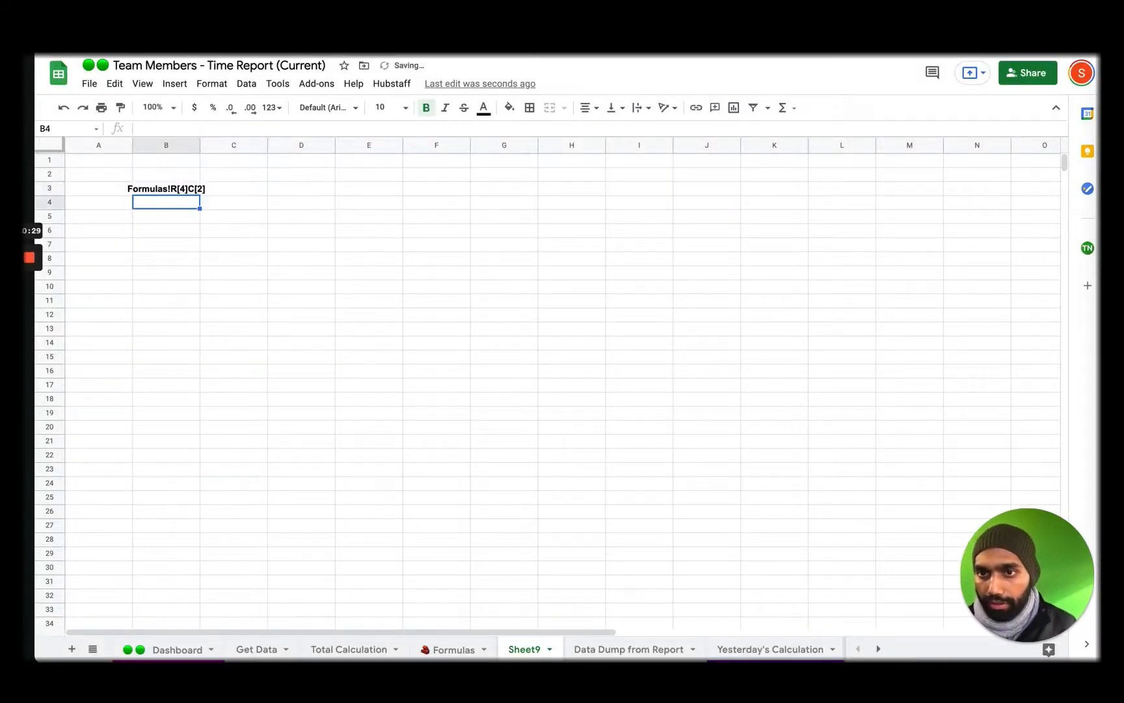
# Step: Widen column B on Sheet9 and set the fourth argument in B3 back to true, making the formula =ADDRESS(4, 2, 4, true, "Formulas")
pyautogui.press('Up')
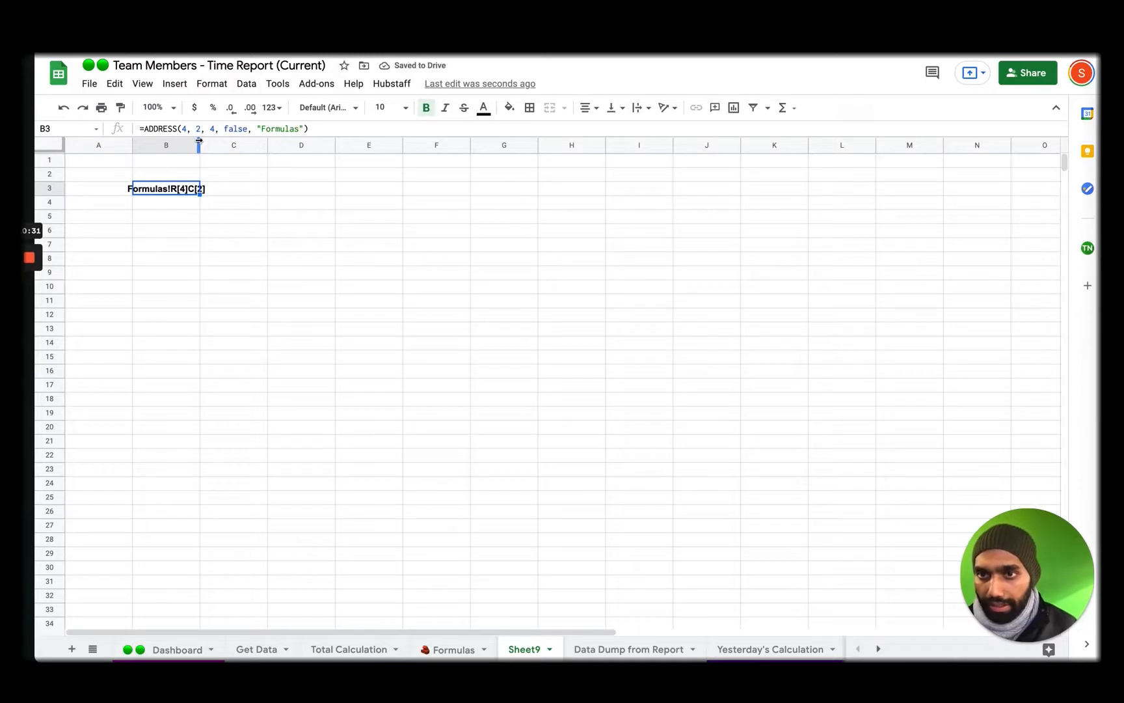
pyautogui.moveTo(200, 145); pyautogui.dragTo(277, 148)
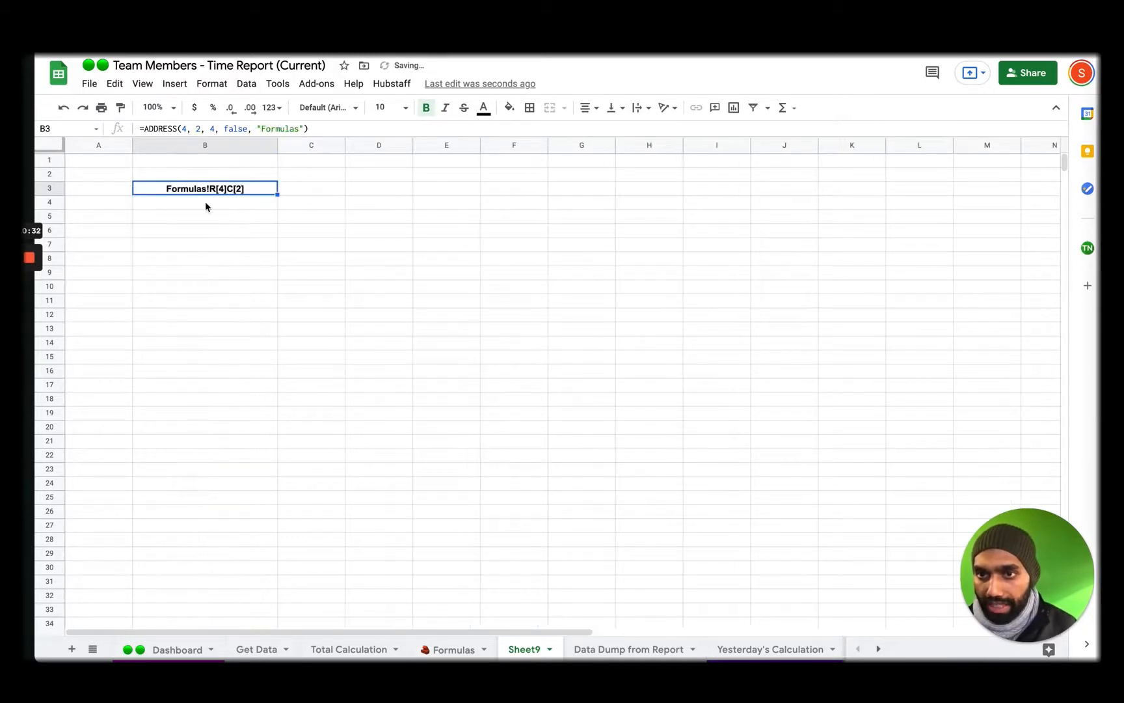
pyautogui.doubleClick(235, 189)
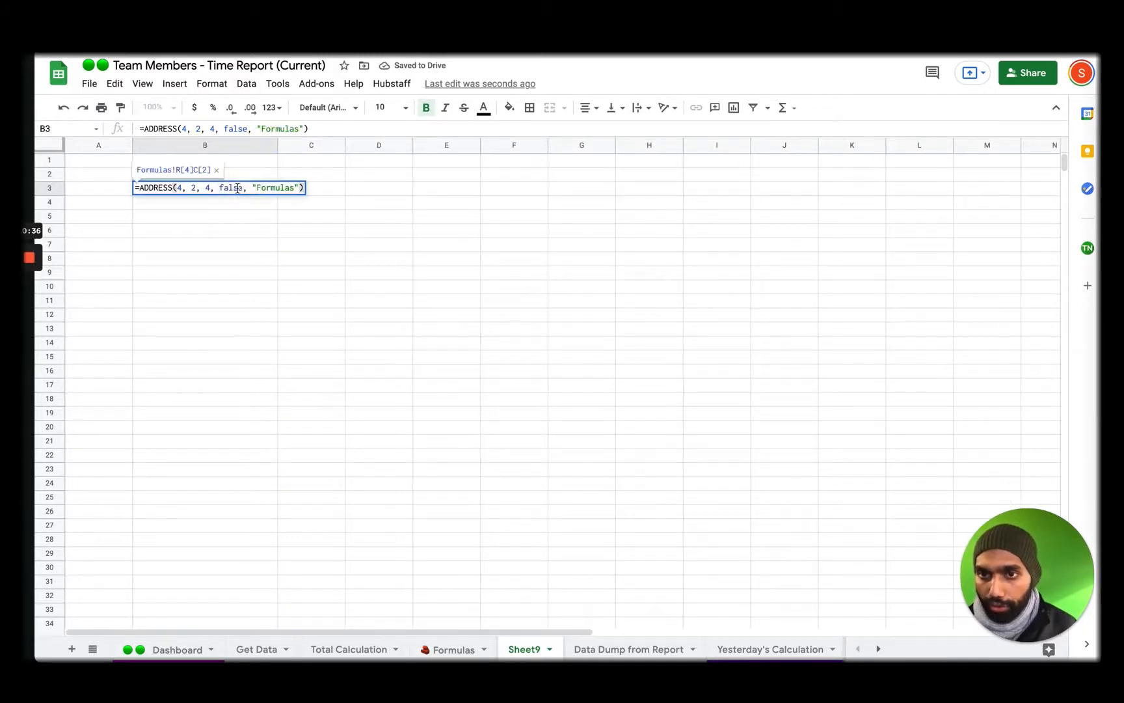
pyautogui.doubleClick(234, 187)
pyautogui.write('true')
pyautogui.press('Return')
pyautogui.press('Up')
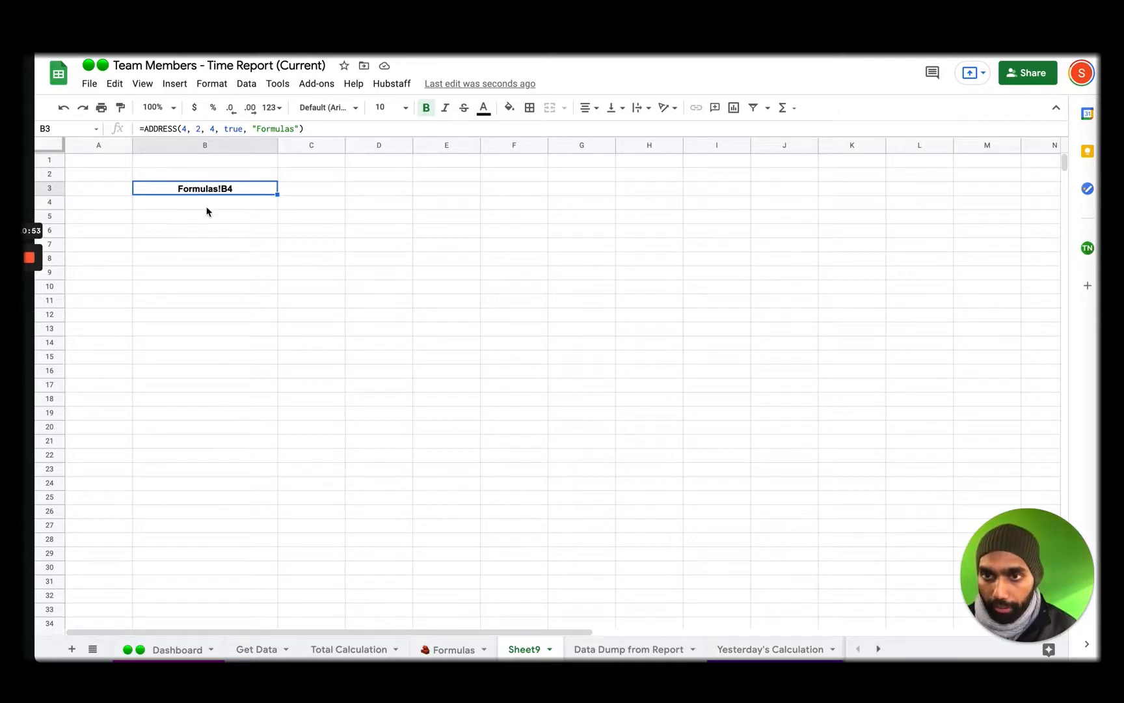
# Step: Compare the merged first heading starting at B4 on the Formulas sheet with the ADDRESS formula in B3 on Sheet9
pyautogui.click(449, 649)
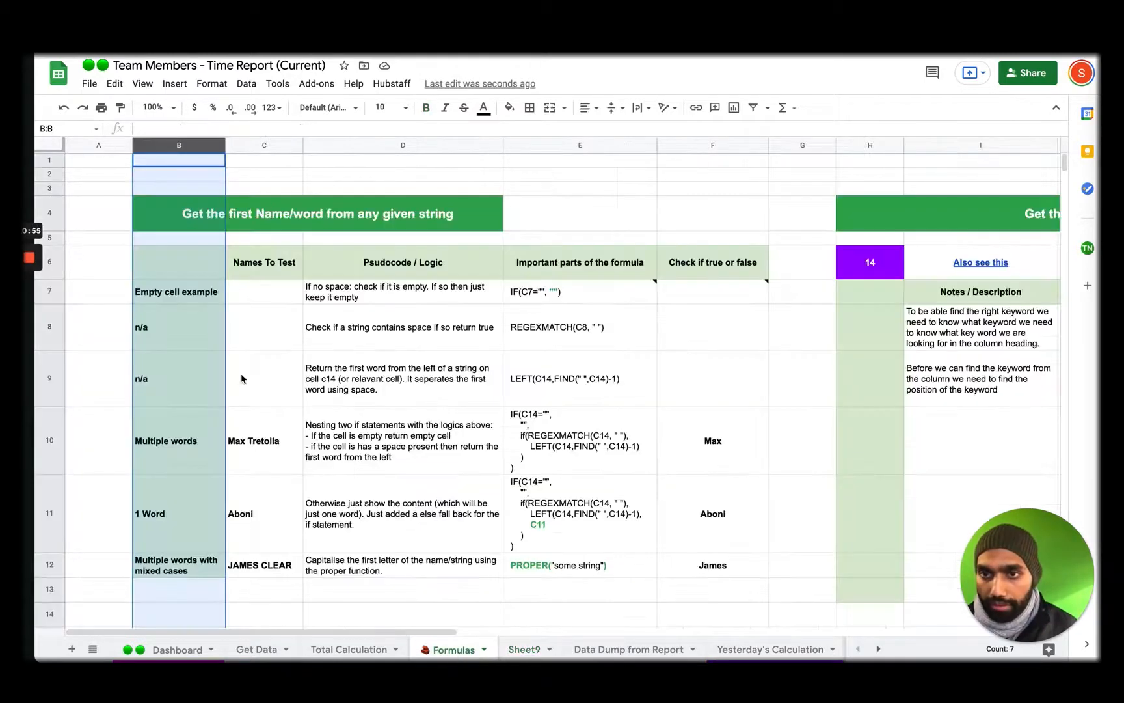
pyautogui.click(333, 209)
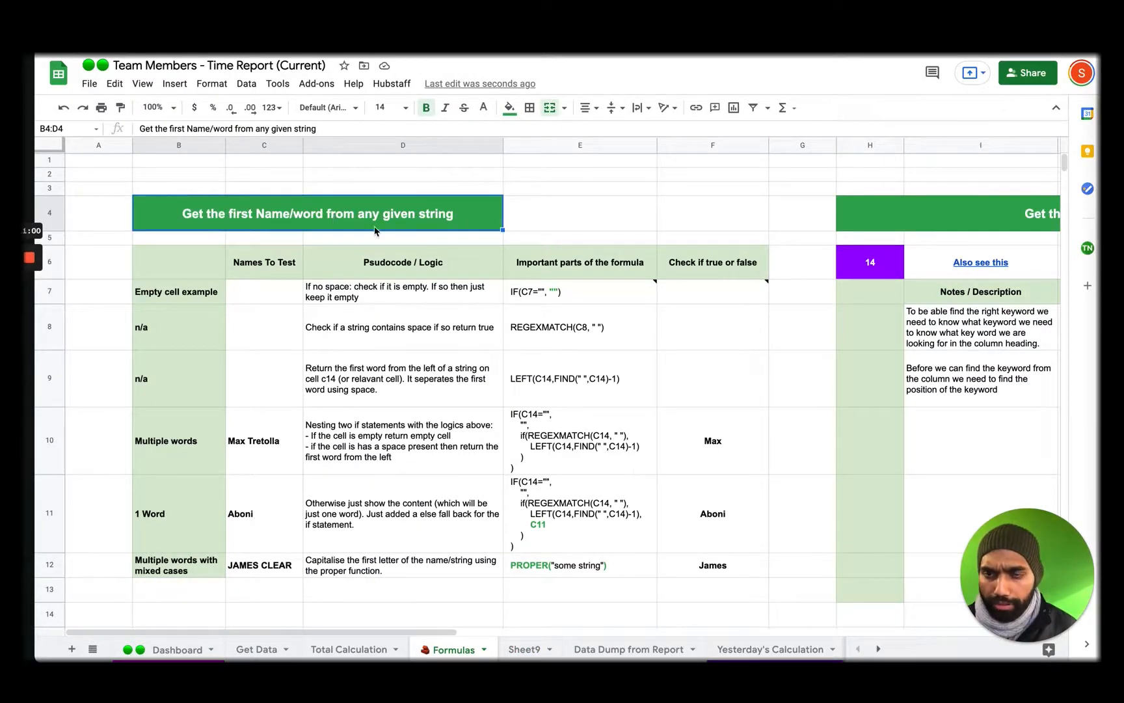
pyautogui.click(584, 228)
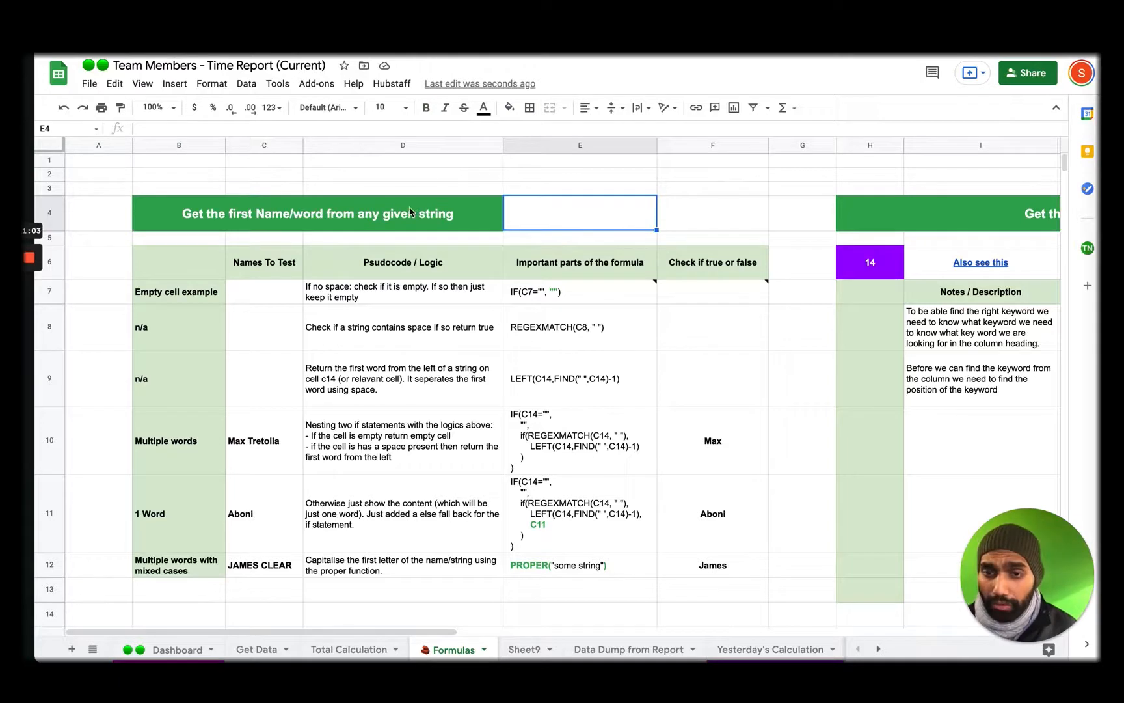
pyautogui.click(364, 212)
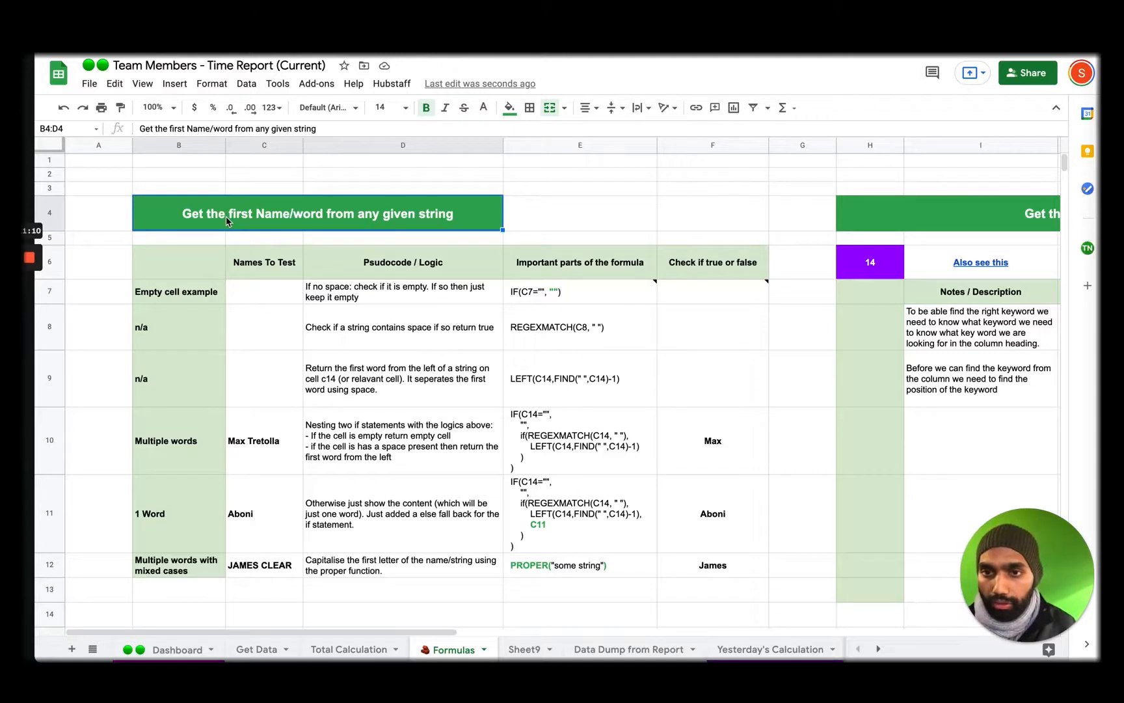
pyautogui.click(521, 648)
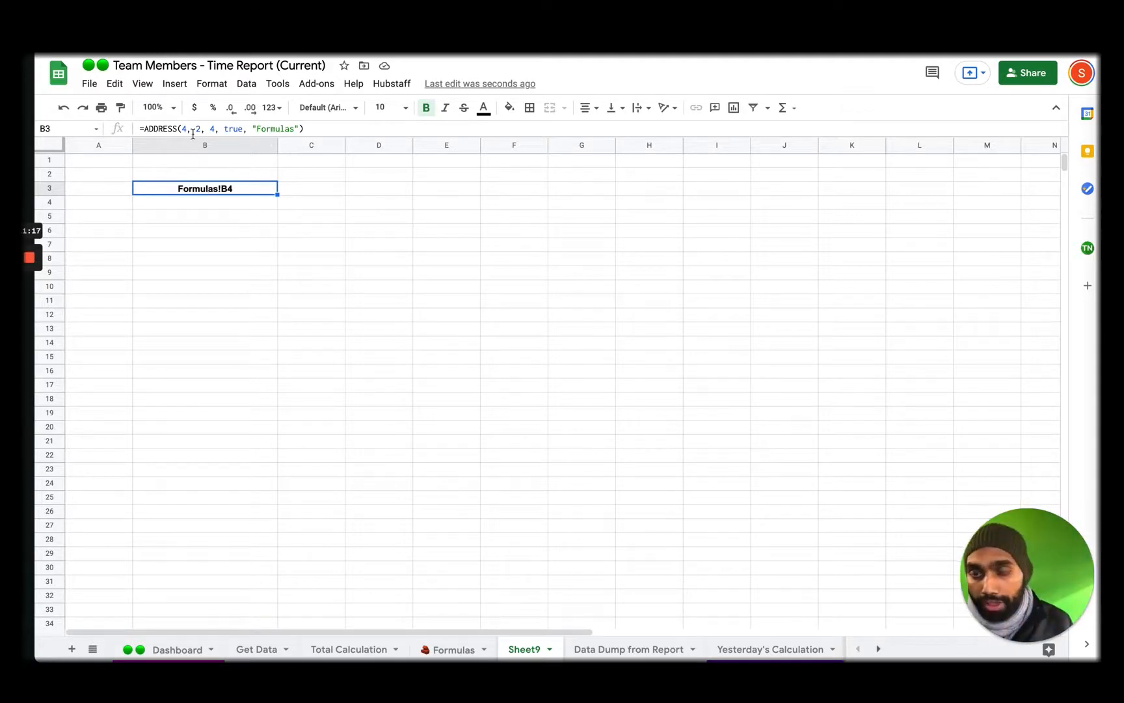
pyautogui.doubleClick(199, 191)
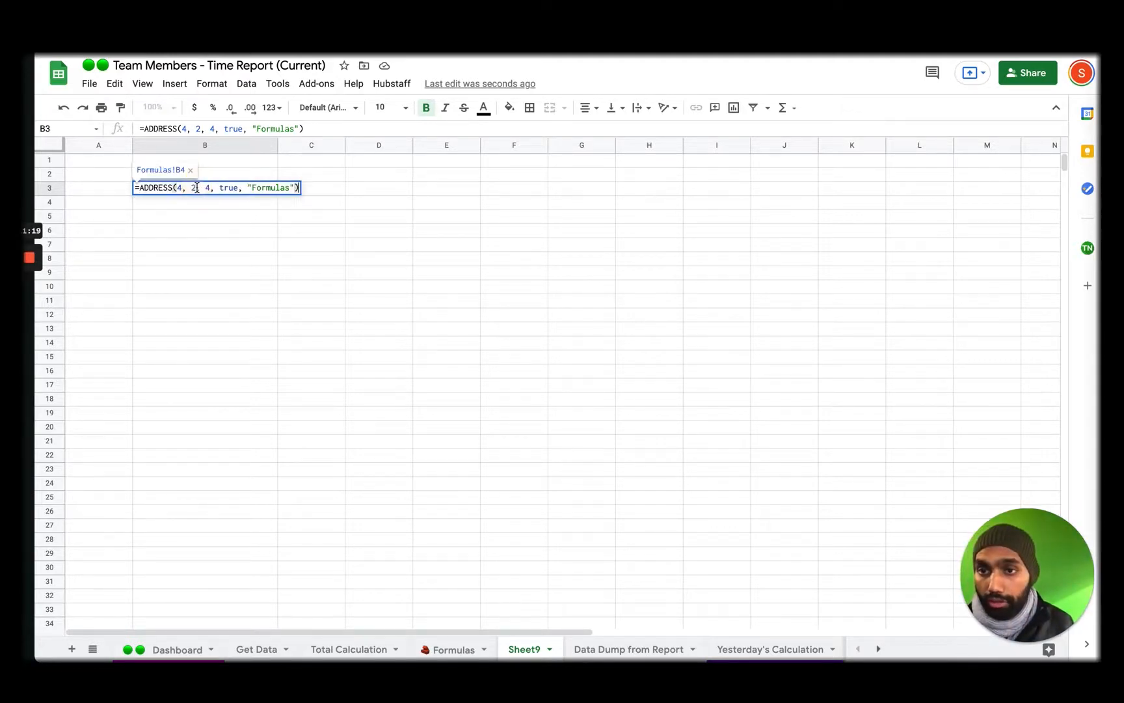
pyautogui.press('Return')
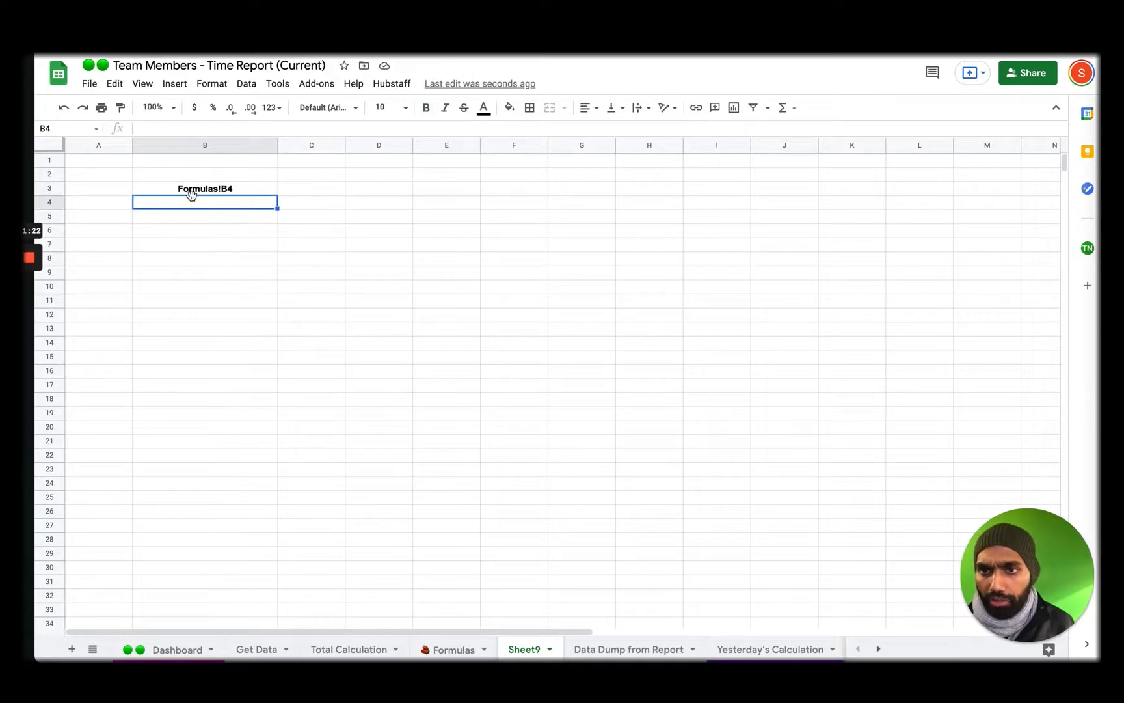
pyautogui.doubleClick(193, 193)
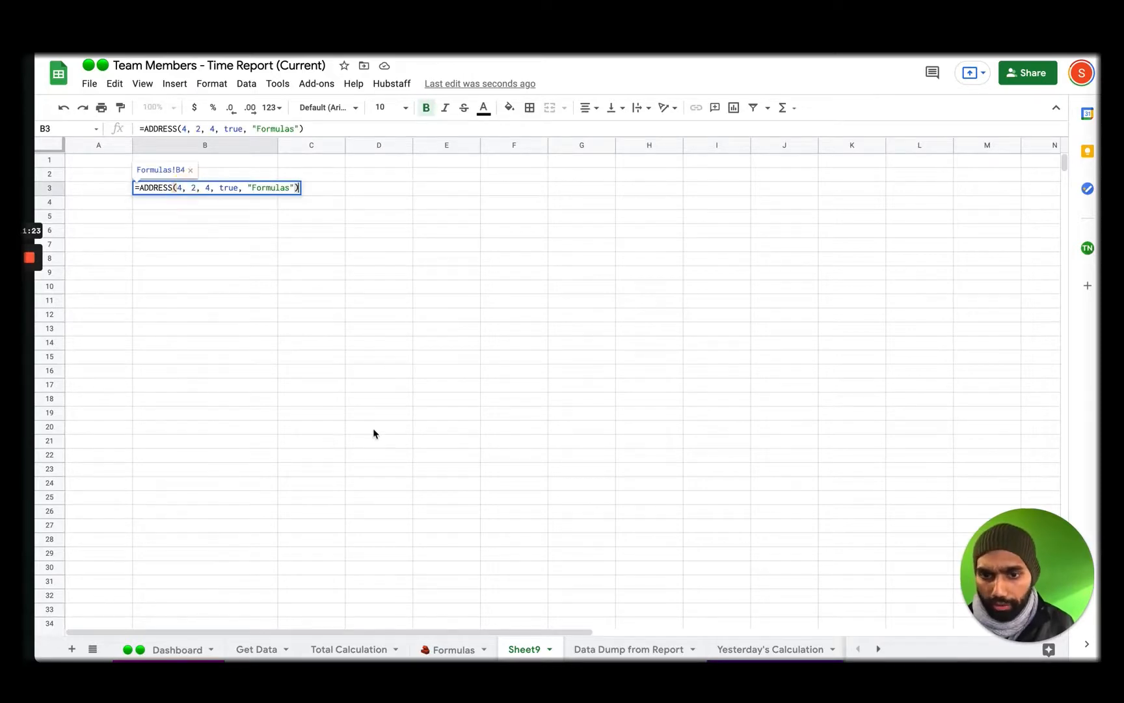
# Step: Review the MATCH formula in K9 on the Formulas sheet and preview the link on its "Get the position of the keyword" note
pyautogui.click(455, 649)
pyautogui.moveTo(393, 632); pyautogui.dragTo(723, 632)
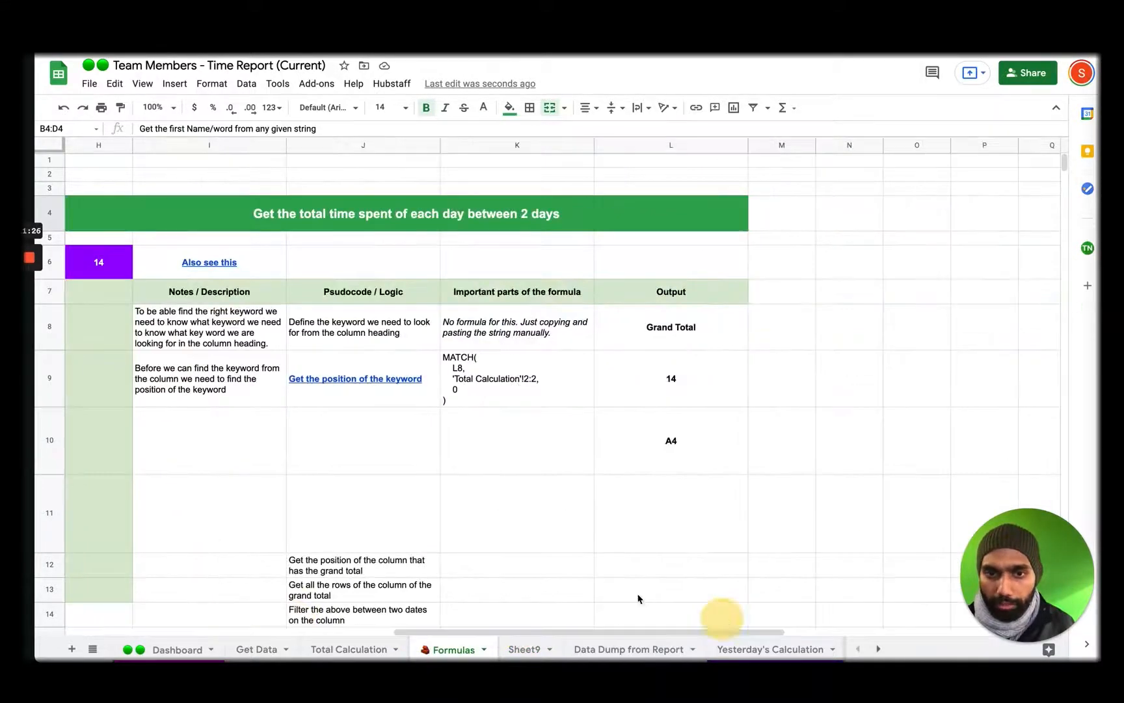
pyautogui.click(519, 380)
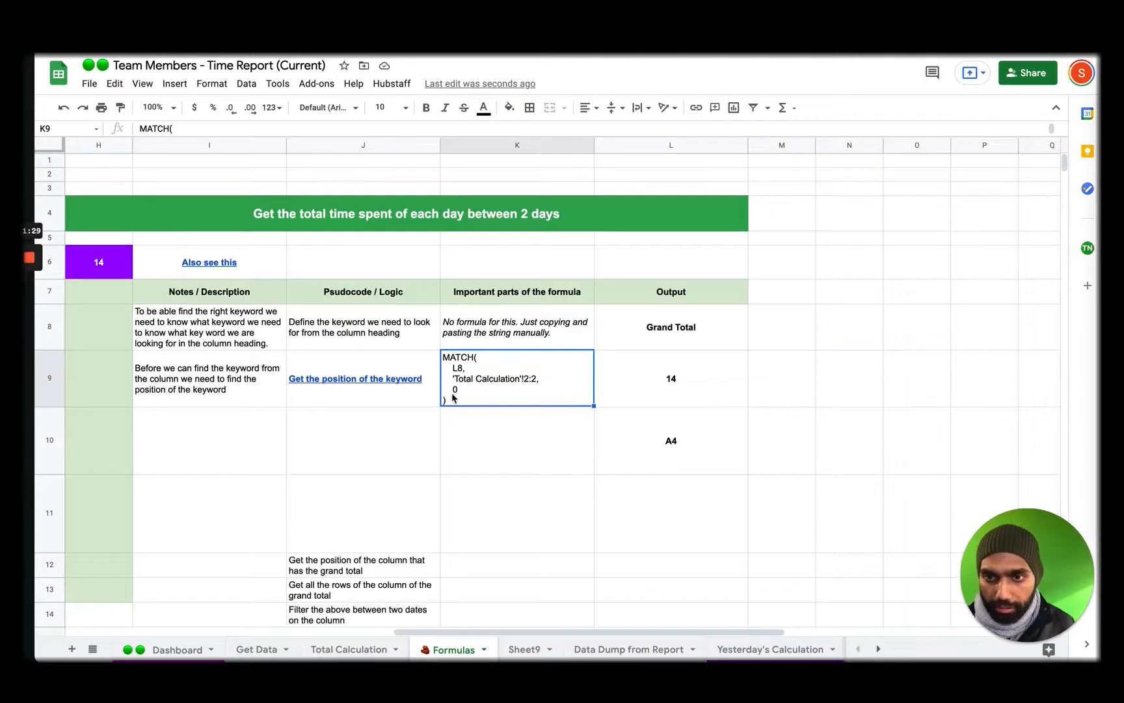
pyautogui.scroll(-1, 557, 351)
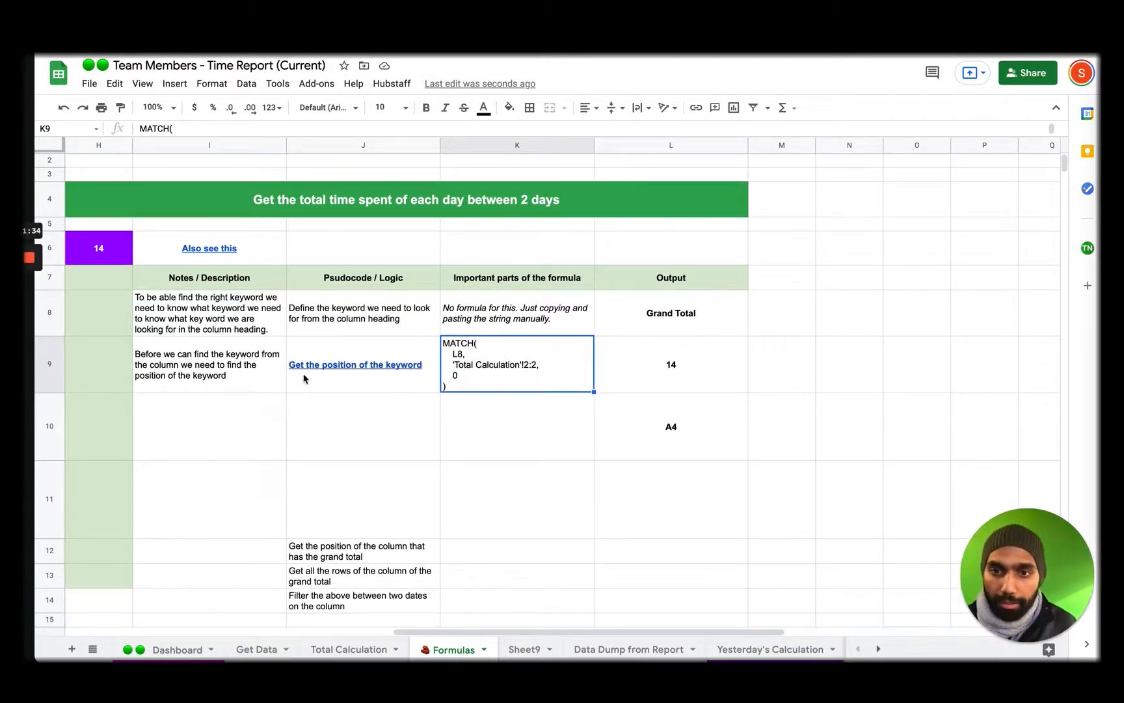
pyautogui.moveTo(350, 372)
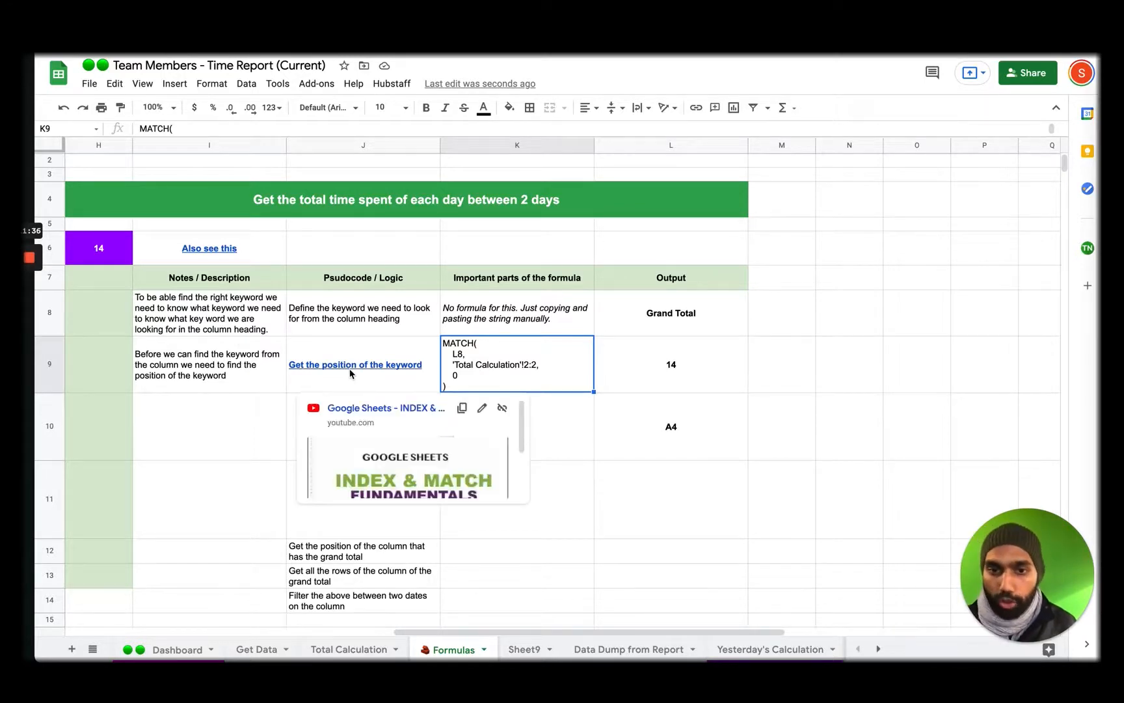
pyautogui.click(572, 433)
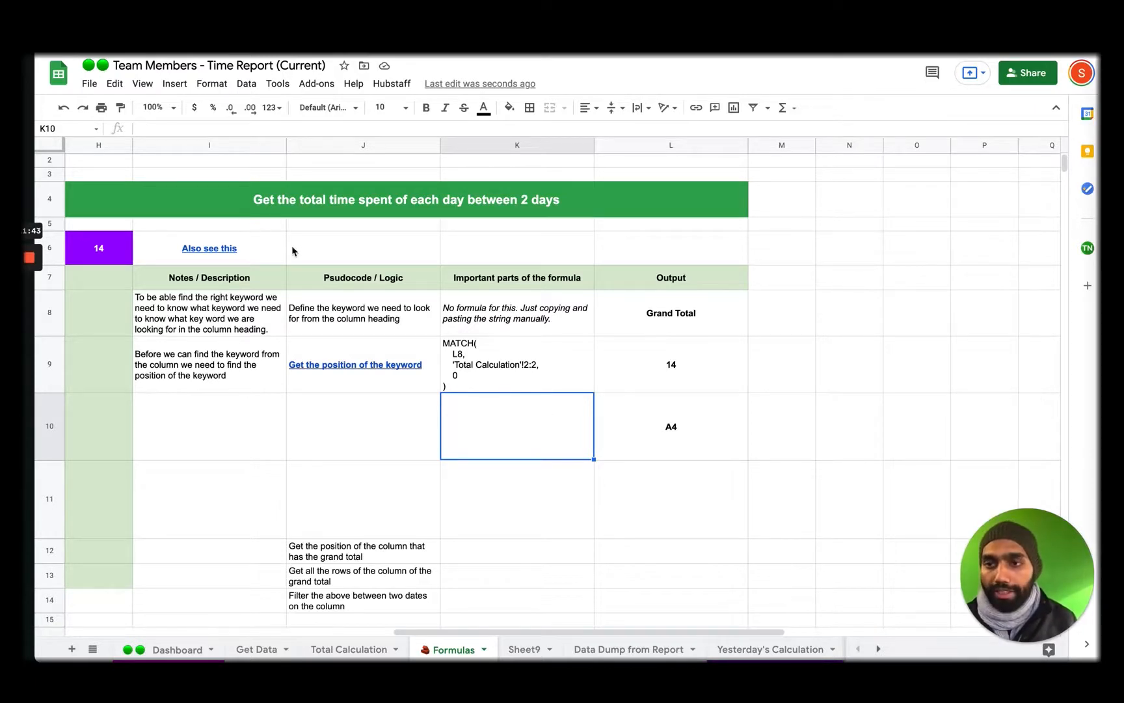
# Step: Remove the true and "Formulas" arguments from B3 on Sheet9, making the formula =ADDRESS(4, 2, 4)
pyautogui.click(524, 648)
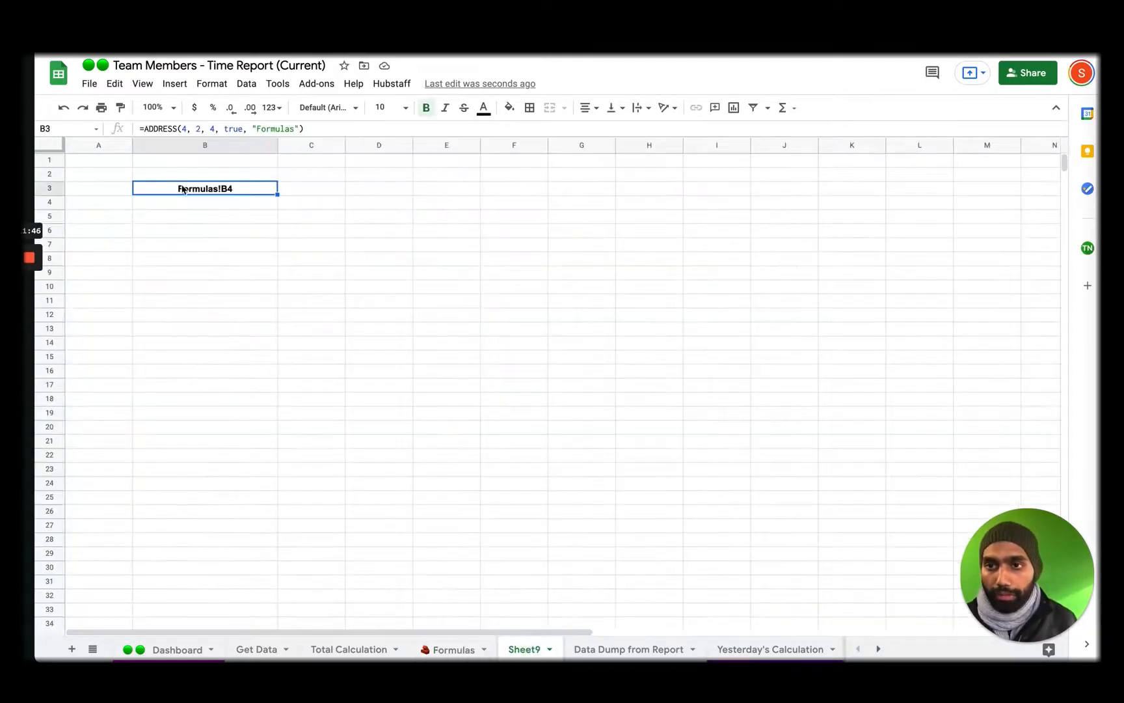
pyautogui.click(196, 220)
pyautogui.click(234, 272)
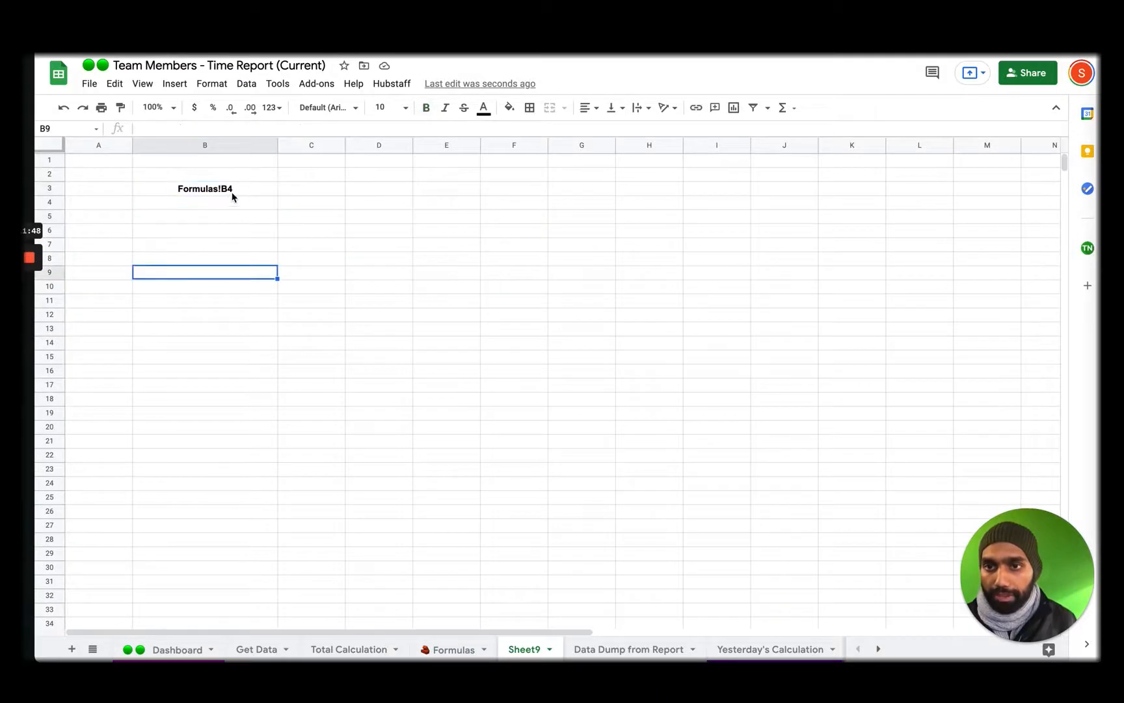
pyautogui.click(241, 189)
pyautogui.doubleClick(241, 189)
pyautogui.press('Left')
pyautogui.press('BackSpace')
pyautogui.press('BackSpace')
pyautogui.press('BackSpace')
pyautogui.press('BackSpace')
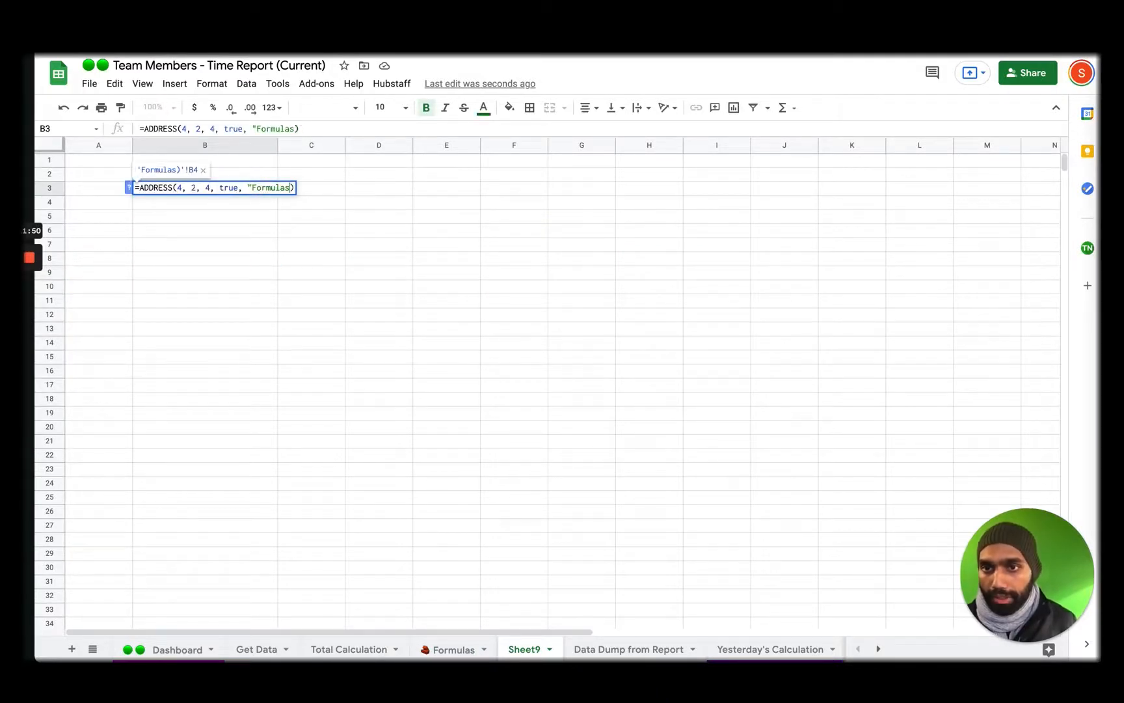
pyautogui.press('BackSpace')
pyautogui.press('BackSpace')
pyautogui.press('BackSpace')
pyautogui.press('BackSpace')
pyautogui.press('BackSpace')
pyautogui.press('BackSpace')
pyautogui.press('BackSpace')
pyautogui.press('BackSpace')
pyautogui.press('BackSpace')
pyautogui.press('BackSpace')
pyautogui.press('BackSpace')
pyautogui.press('BackSpace')
pyautogui.press('BackSpace')
pyautogui.press('BackSpace')
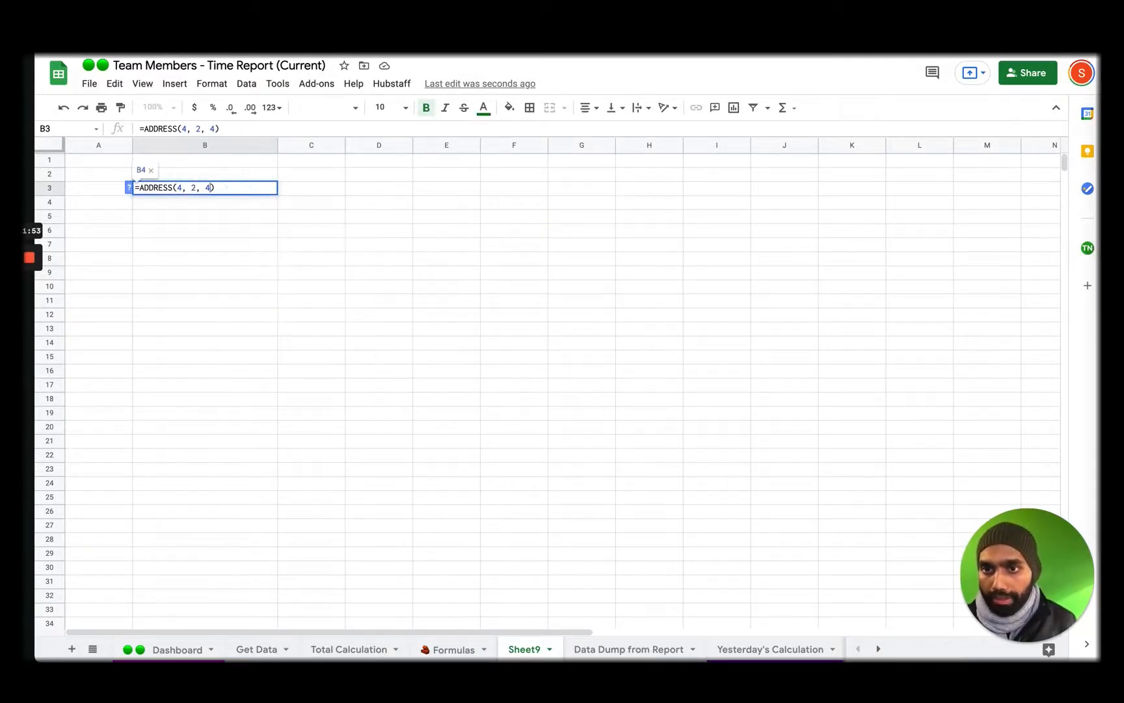
pyautogui.press('Return')
pyautogui.press('Up')
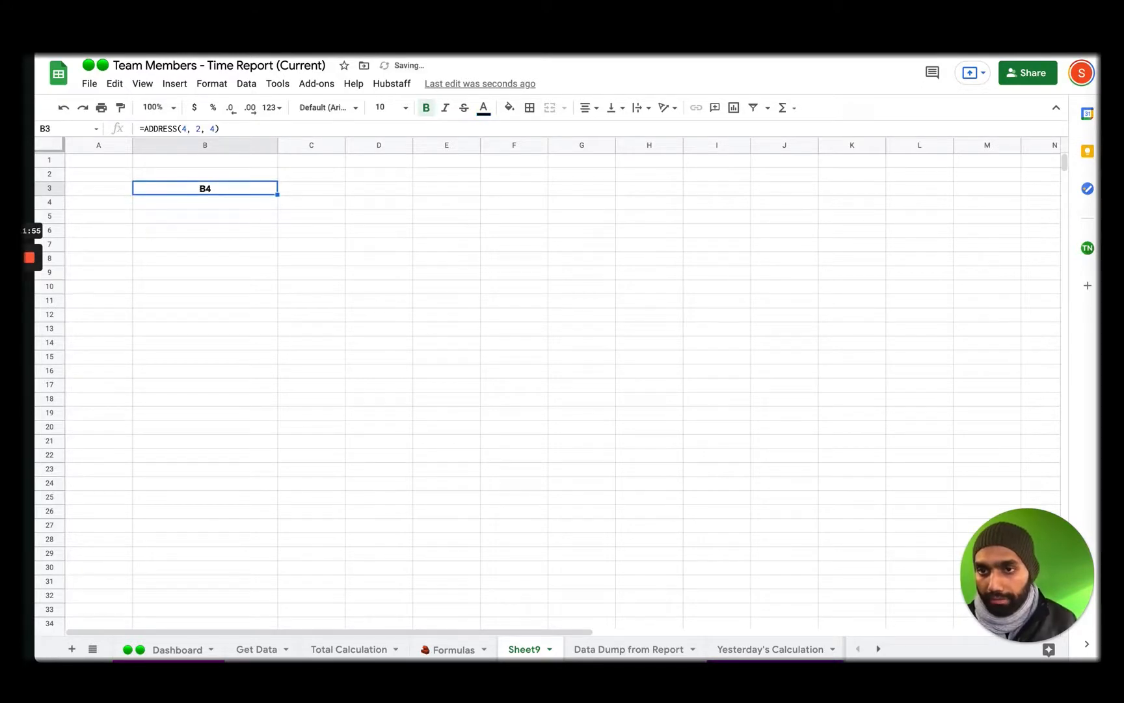